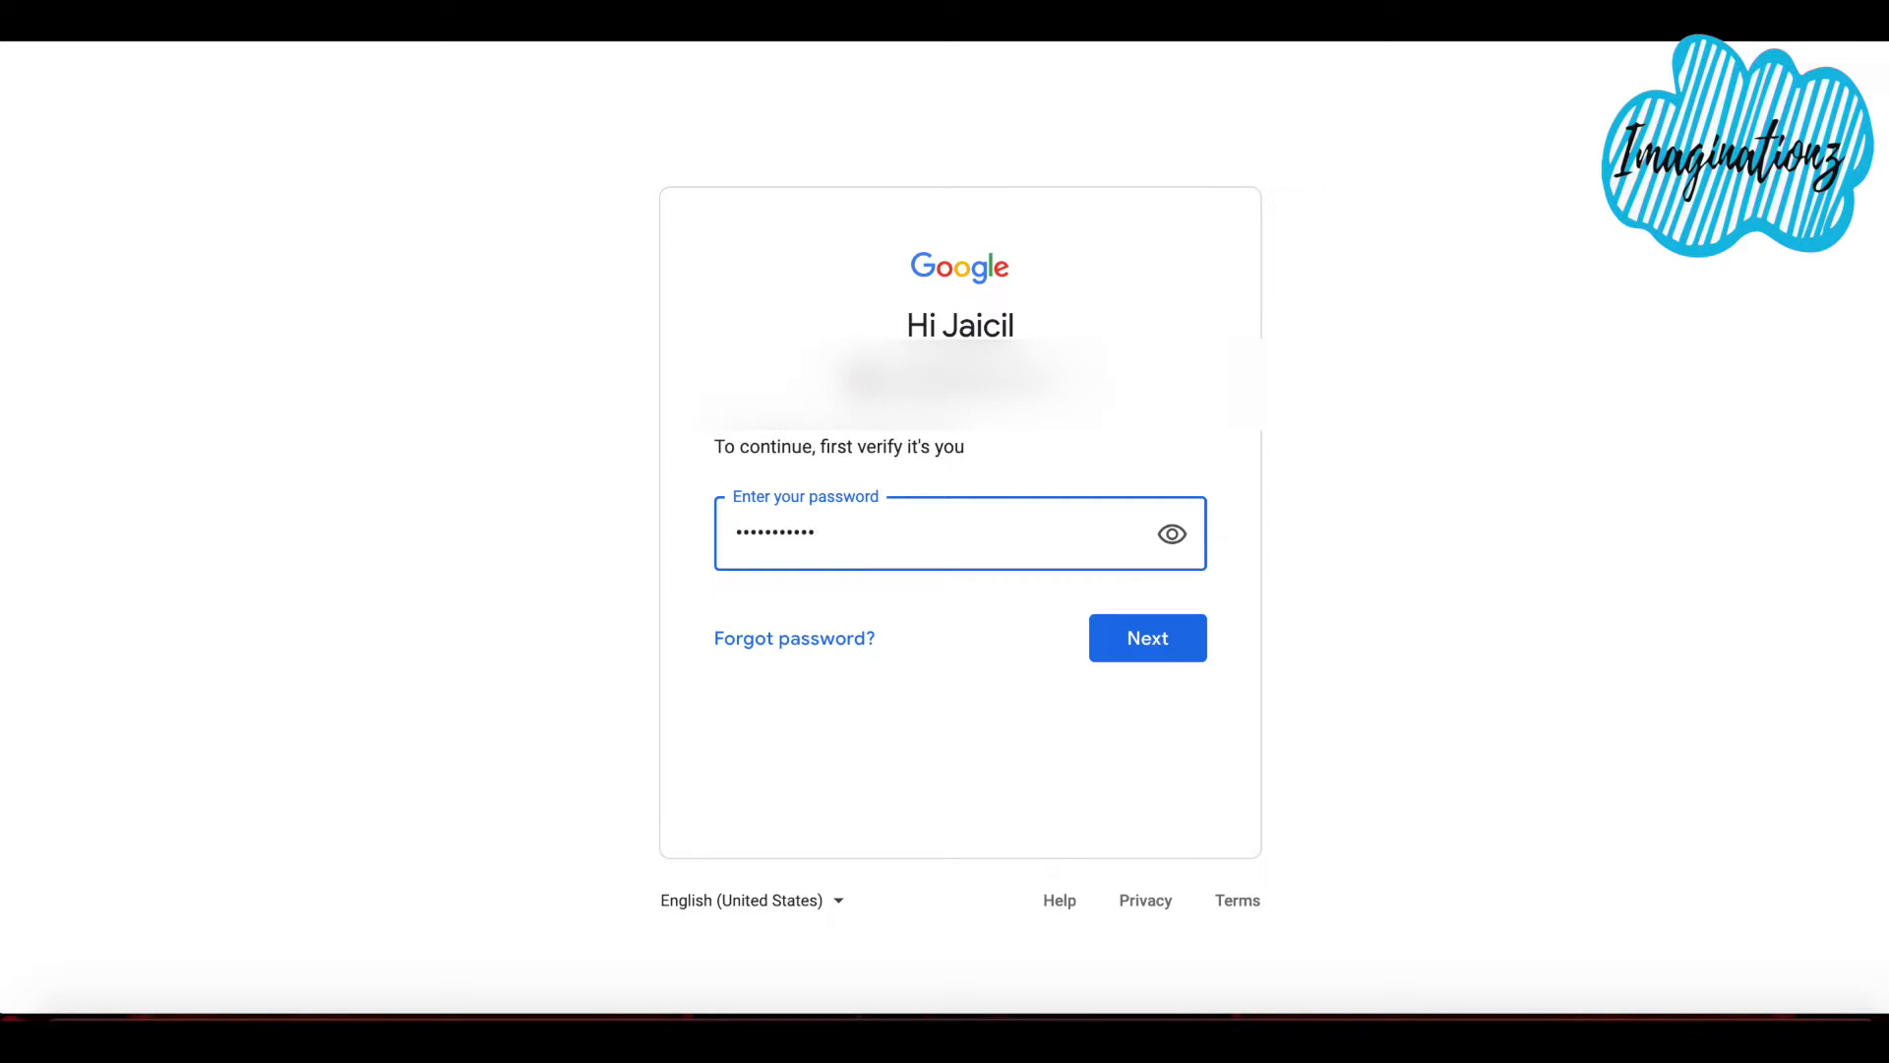
Submit the Google account password and choose the phone prompt to verify the account owner's identity.
{"action": "left_click", "coordinate": [1123, 640]}
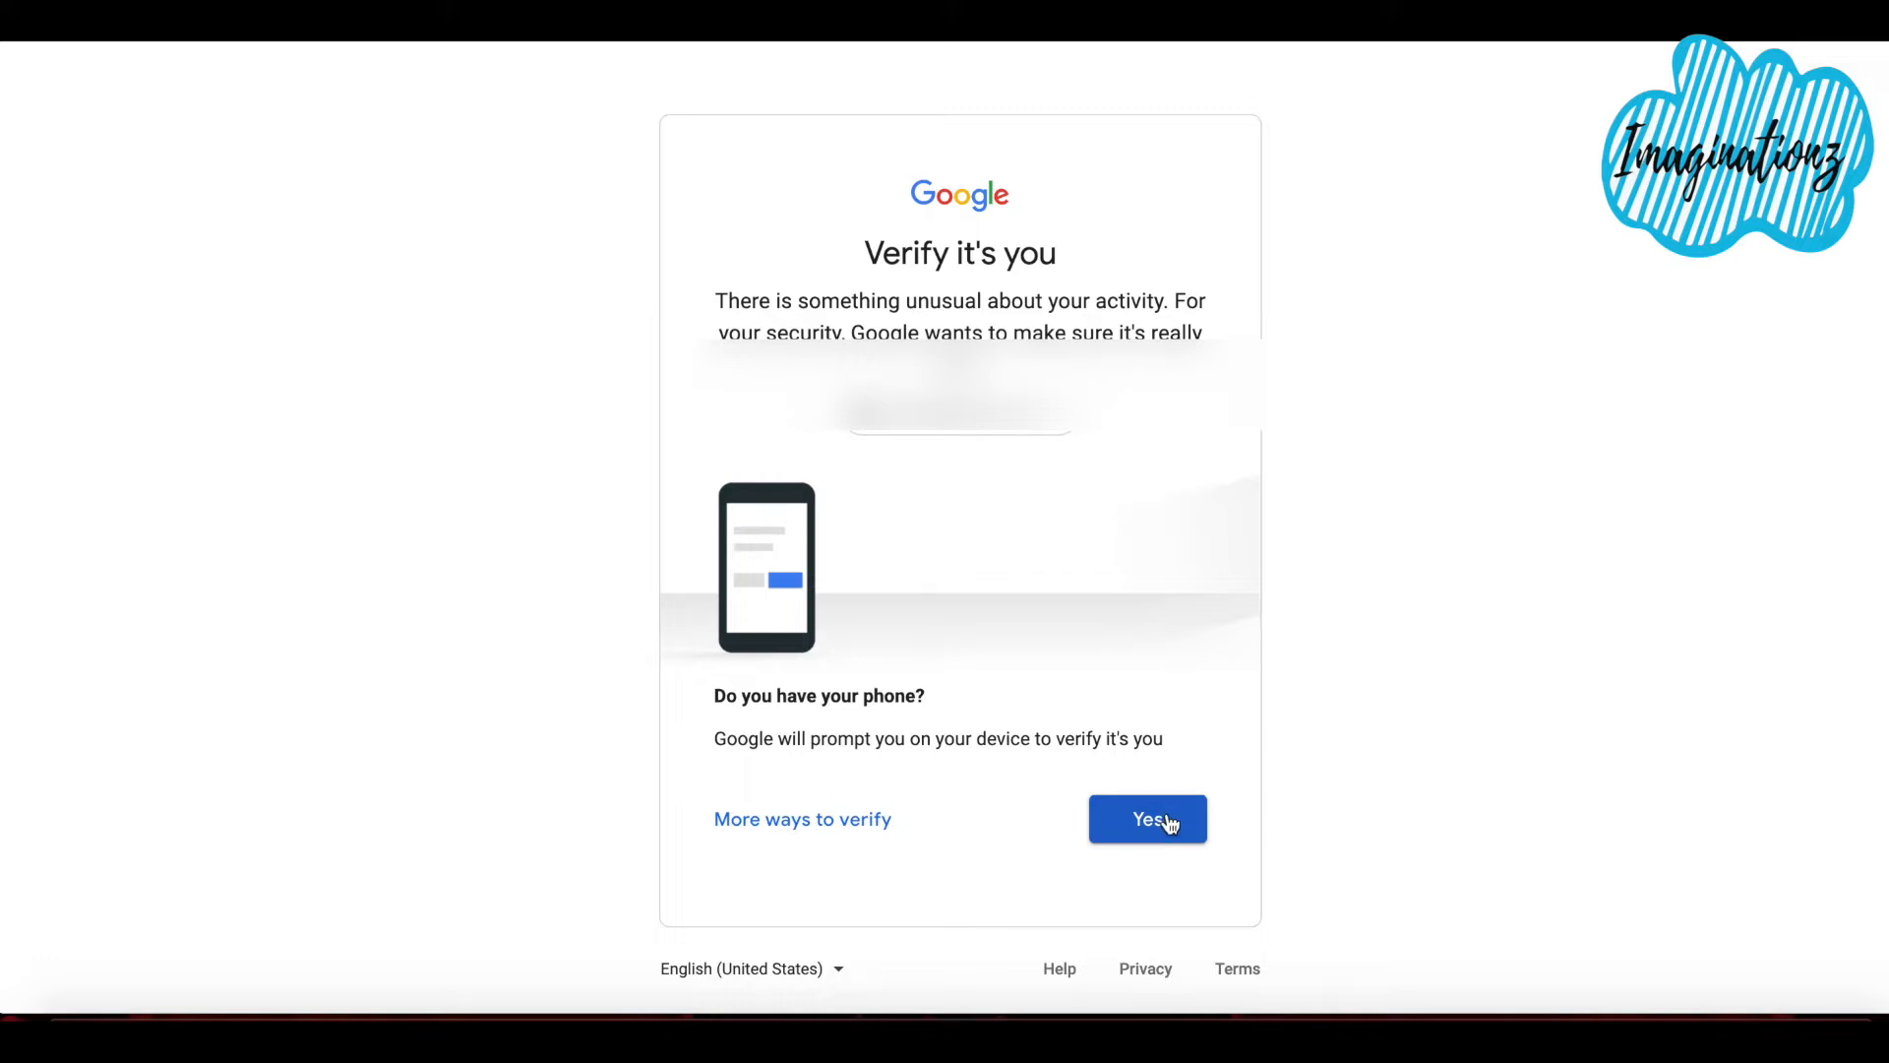
{"action": "left_click", "coordinate": [1169, 822]}
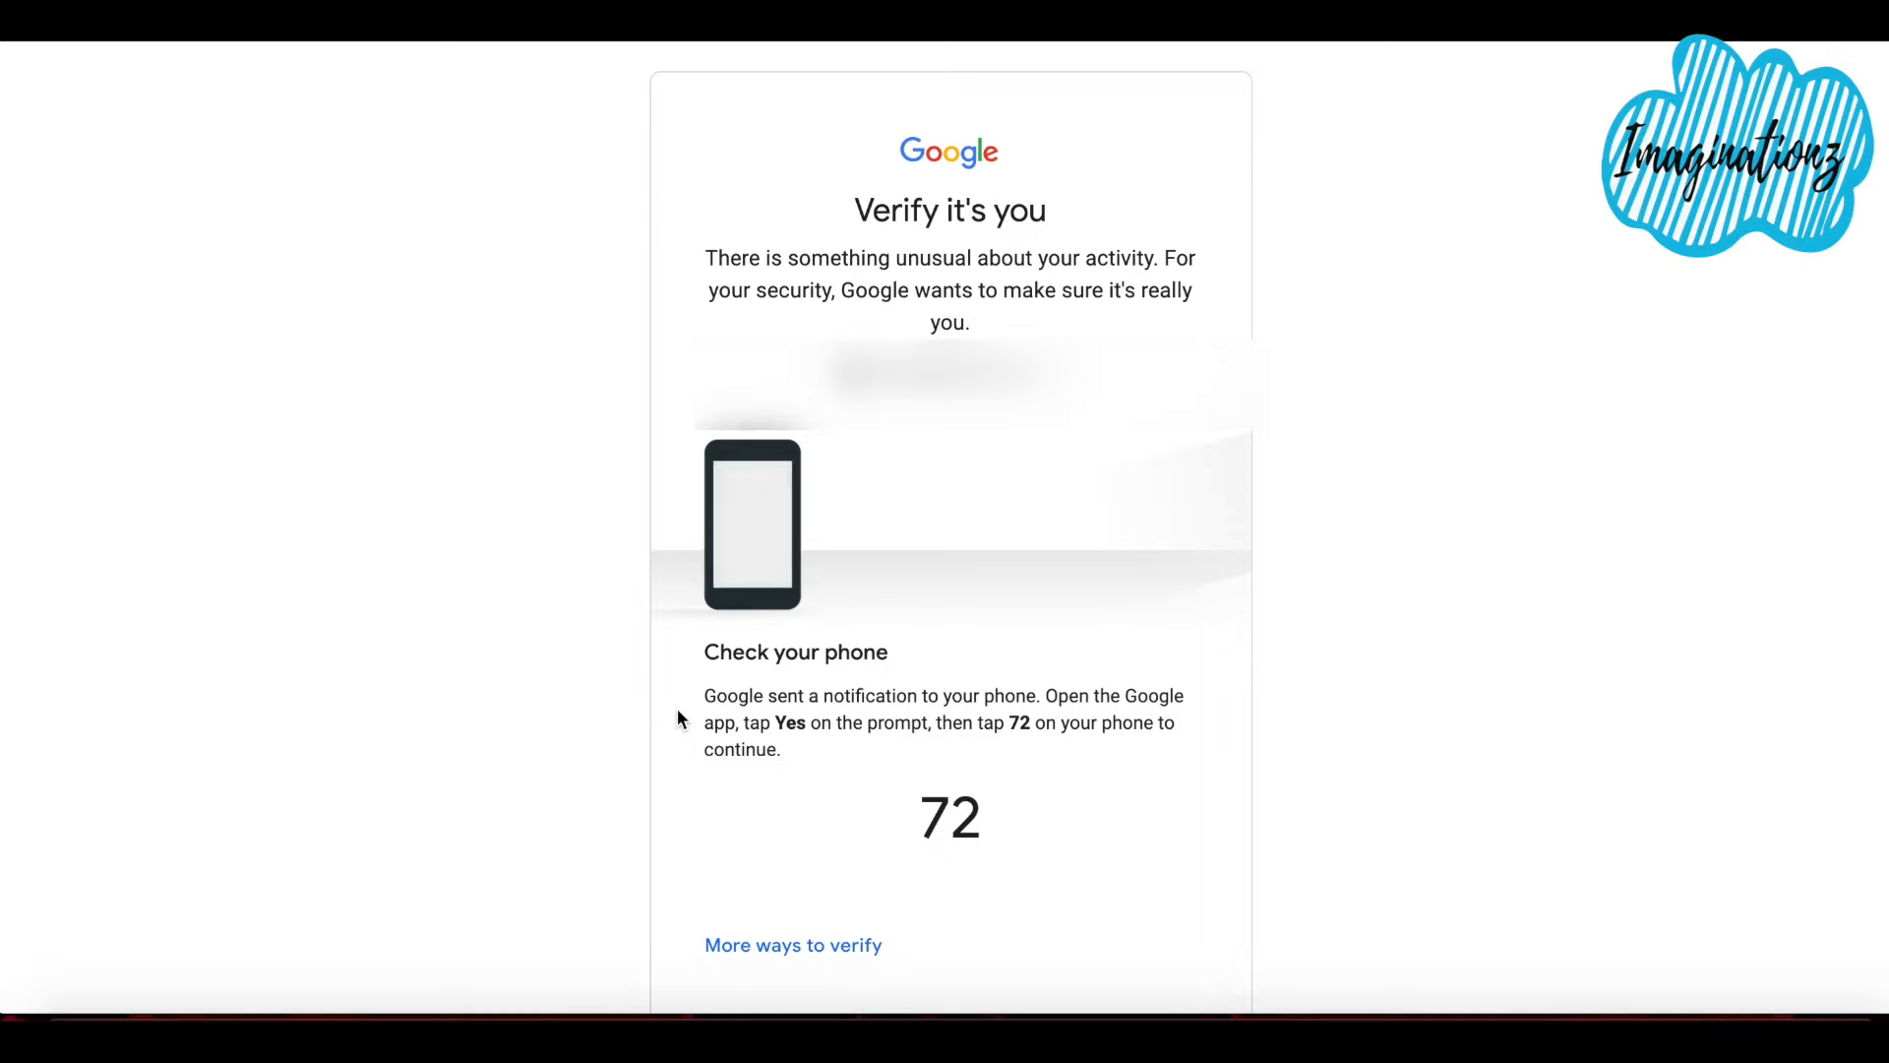
{"action": "scroll", "coordinate": [771, 764], "scroll_direction": "down", "scroll_amount": 2}
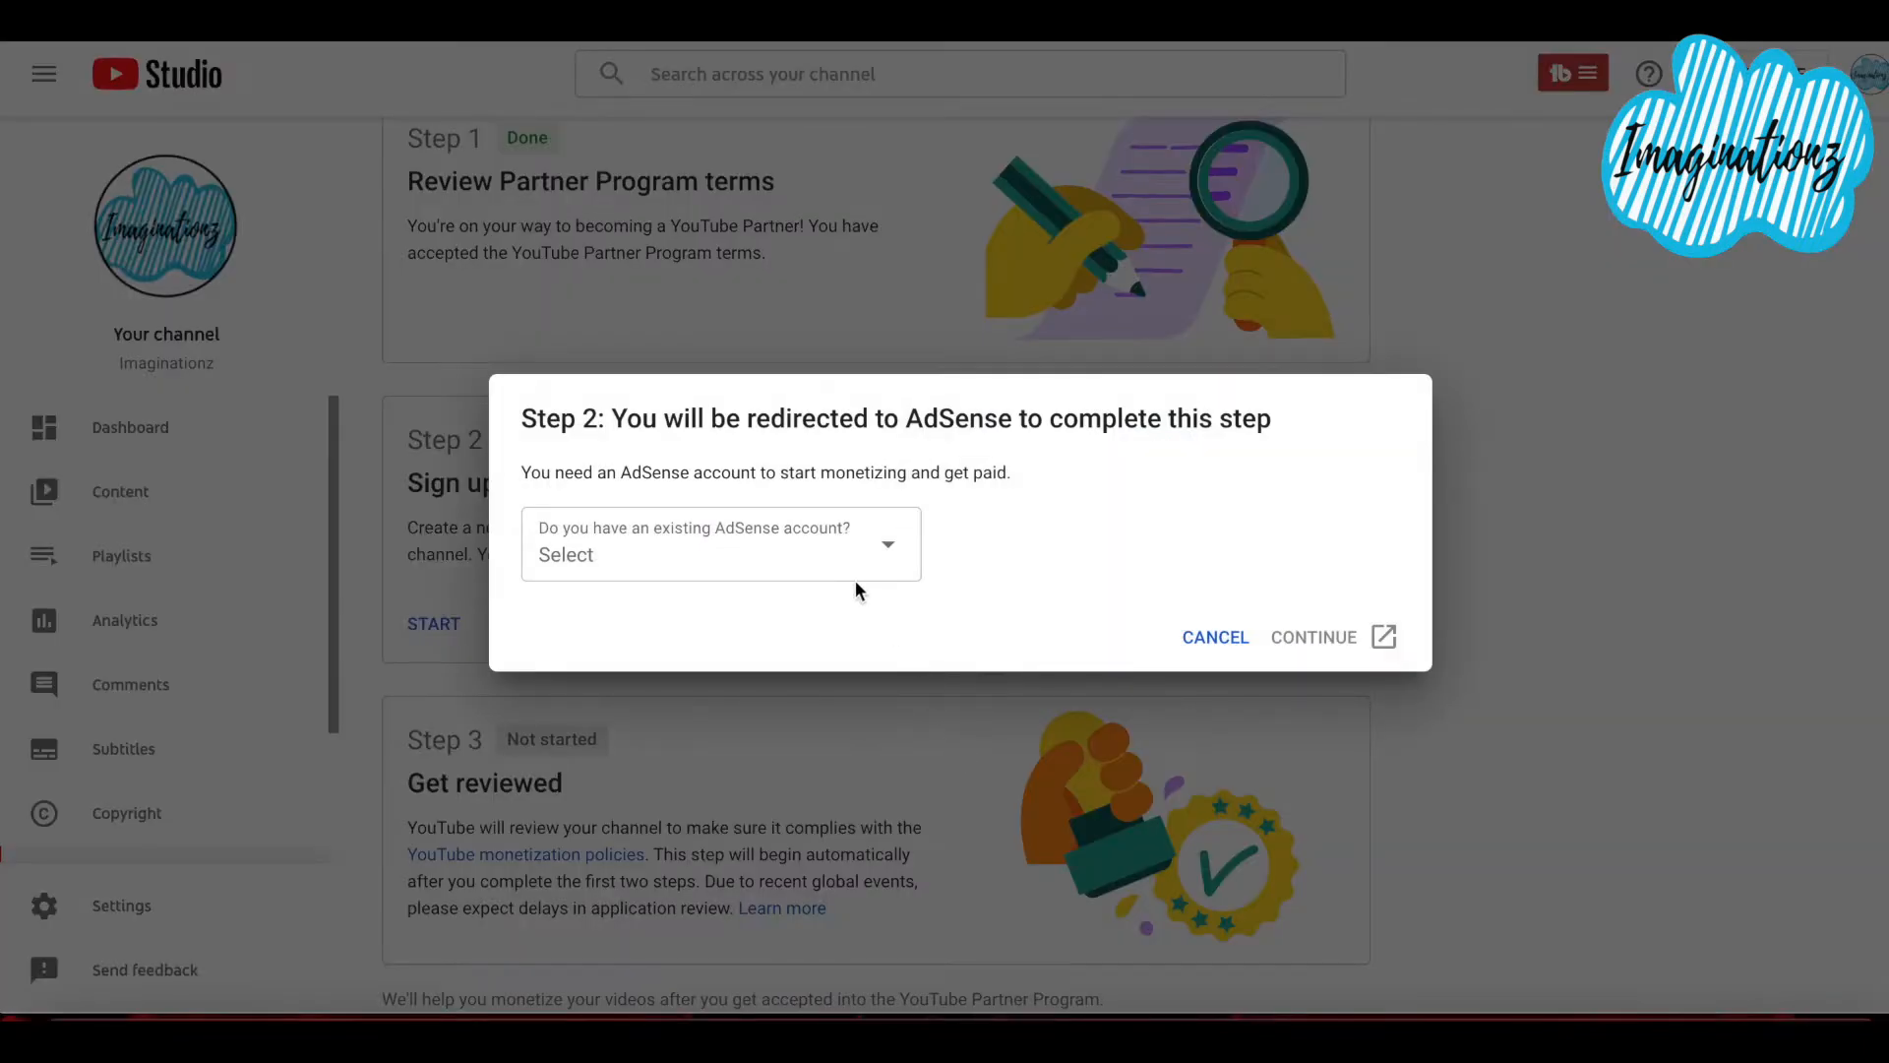
Answer the existing AdSense account question with "I don't know", then continue to AdSense with the channel owner's Google account.
{"action": "left_click", "coordinate": [889, 548]}
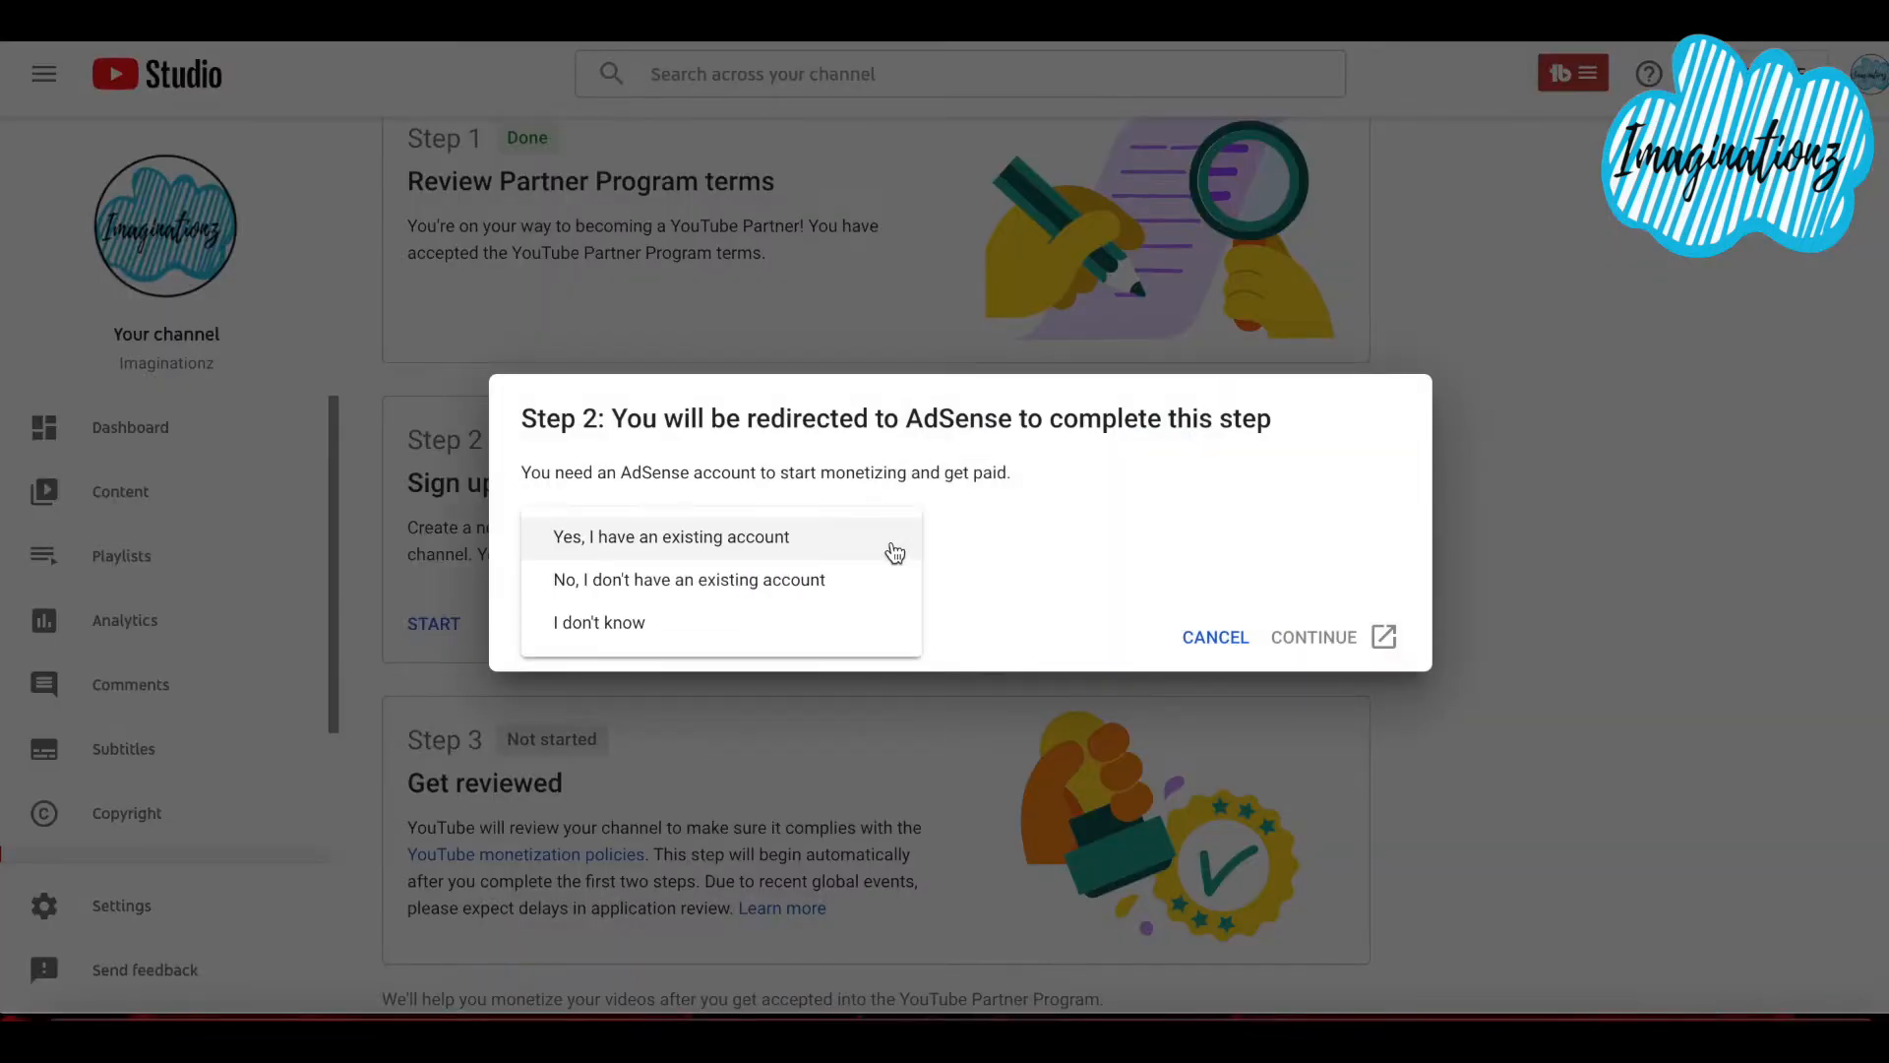
{"action": "left_click", "coordinate": [831, 623]}
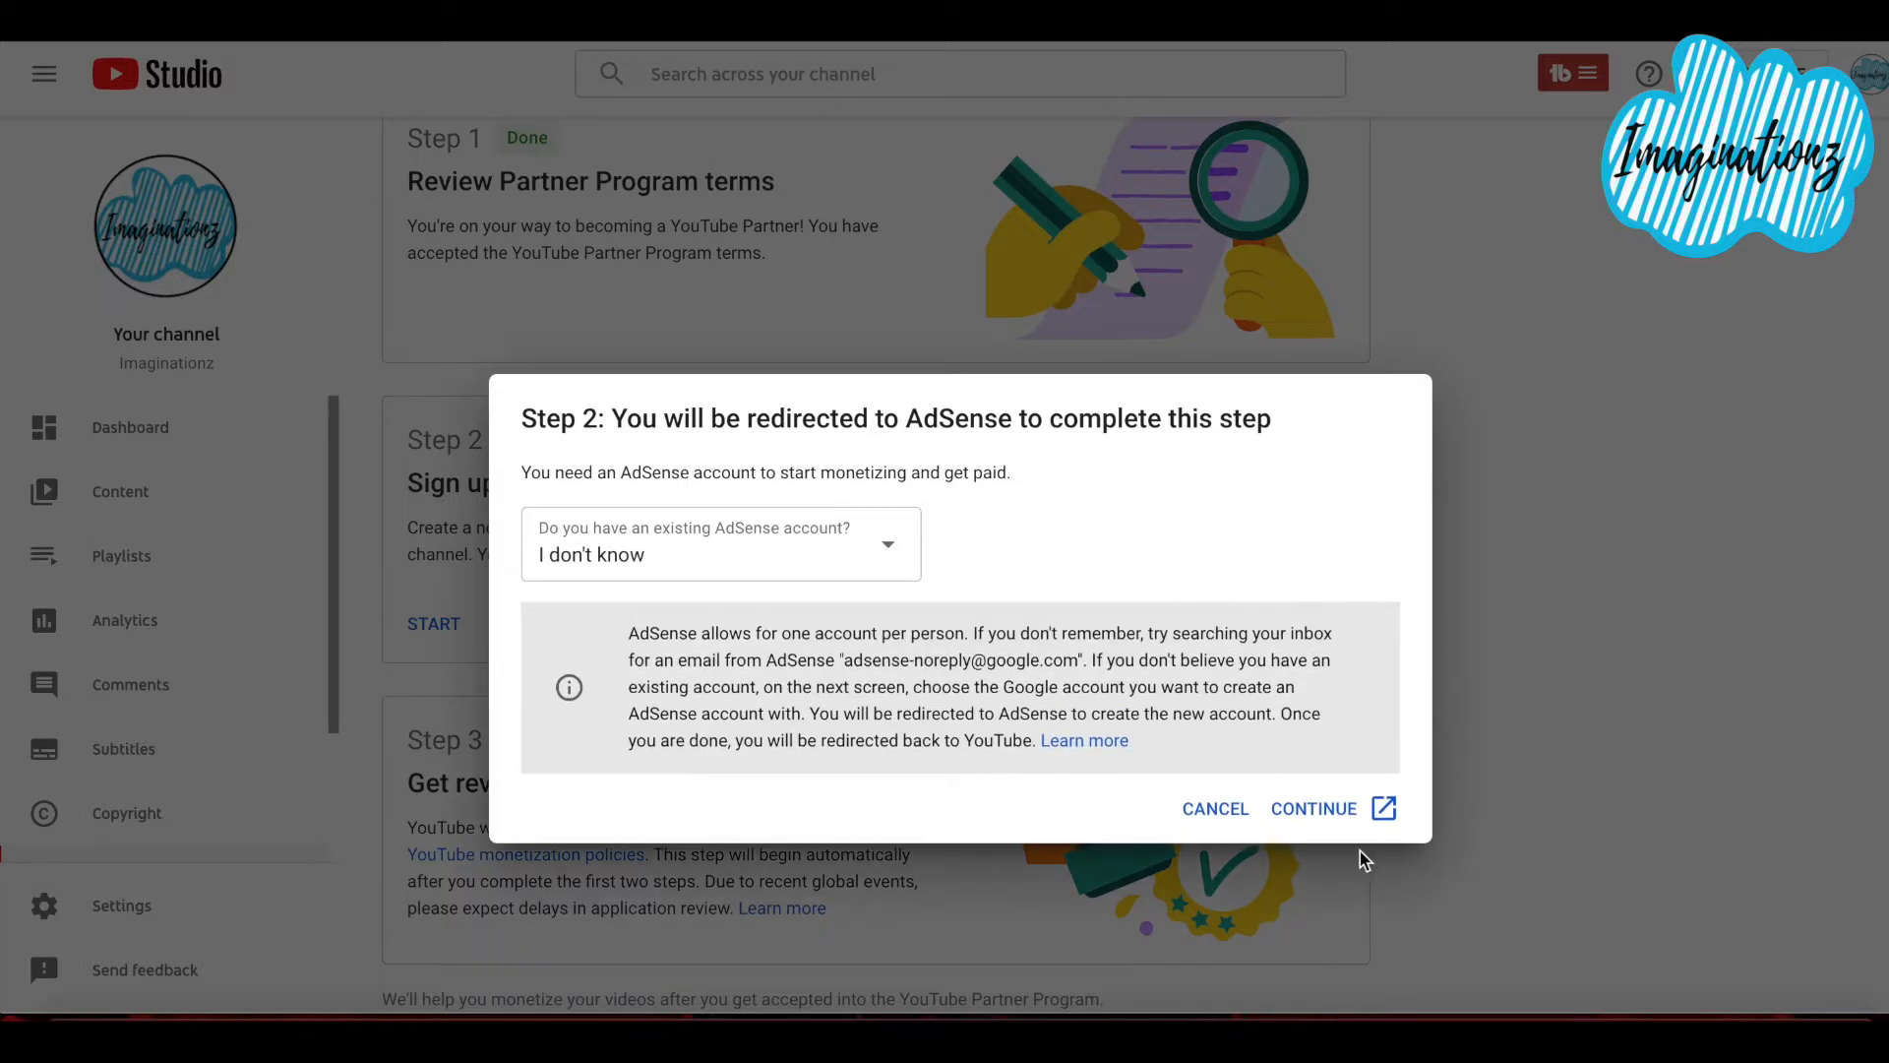
{"action": "left_click", "coordinate": [1318, 809]}
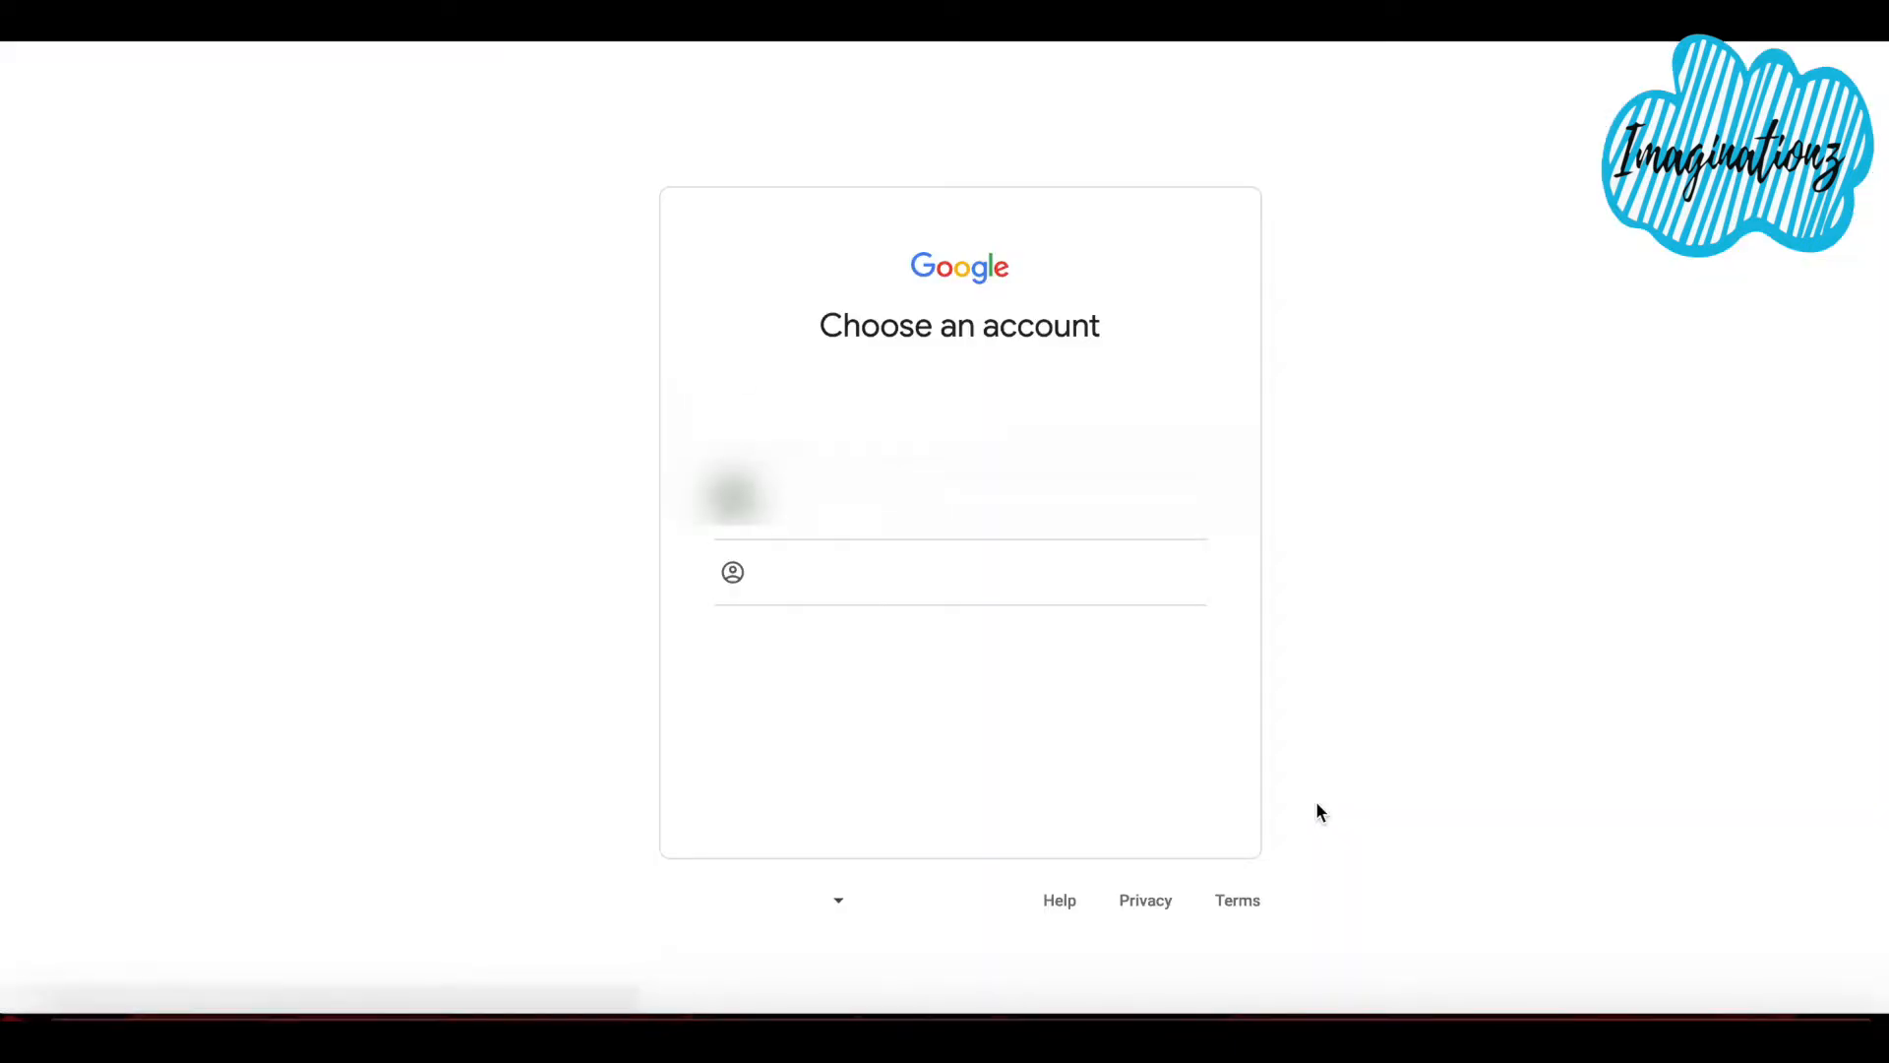
{"action": "left_click", "coordinate": [827, 418]}
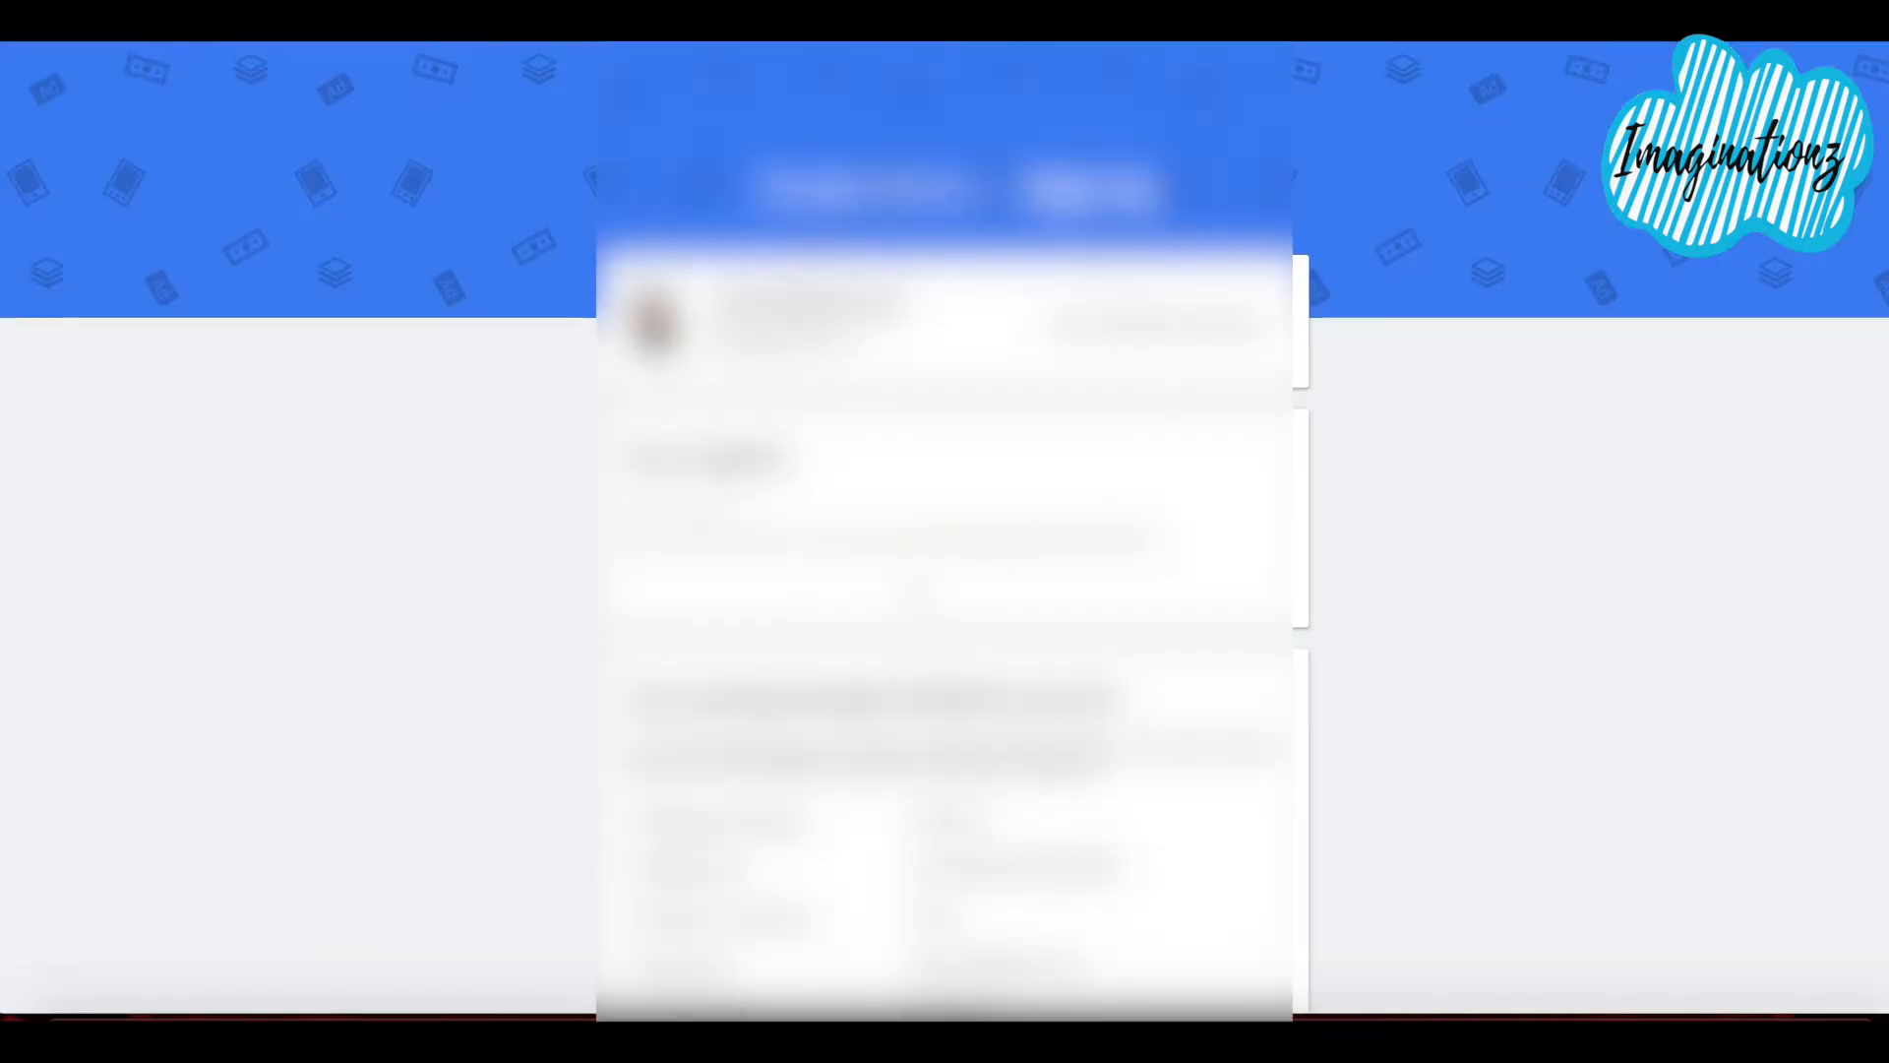
Go through the AdSense sign-up form and redirect back to the YouTube host.
{"action": "scroll", "coordinate": [687, 852], "scroll_direction": "down", "scroll_amount": 10}
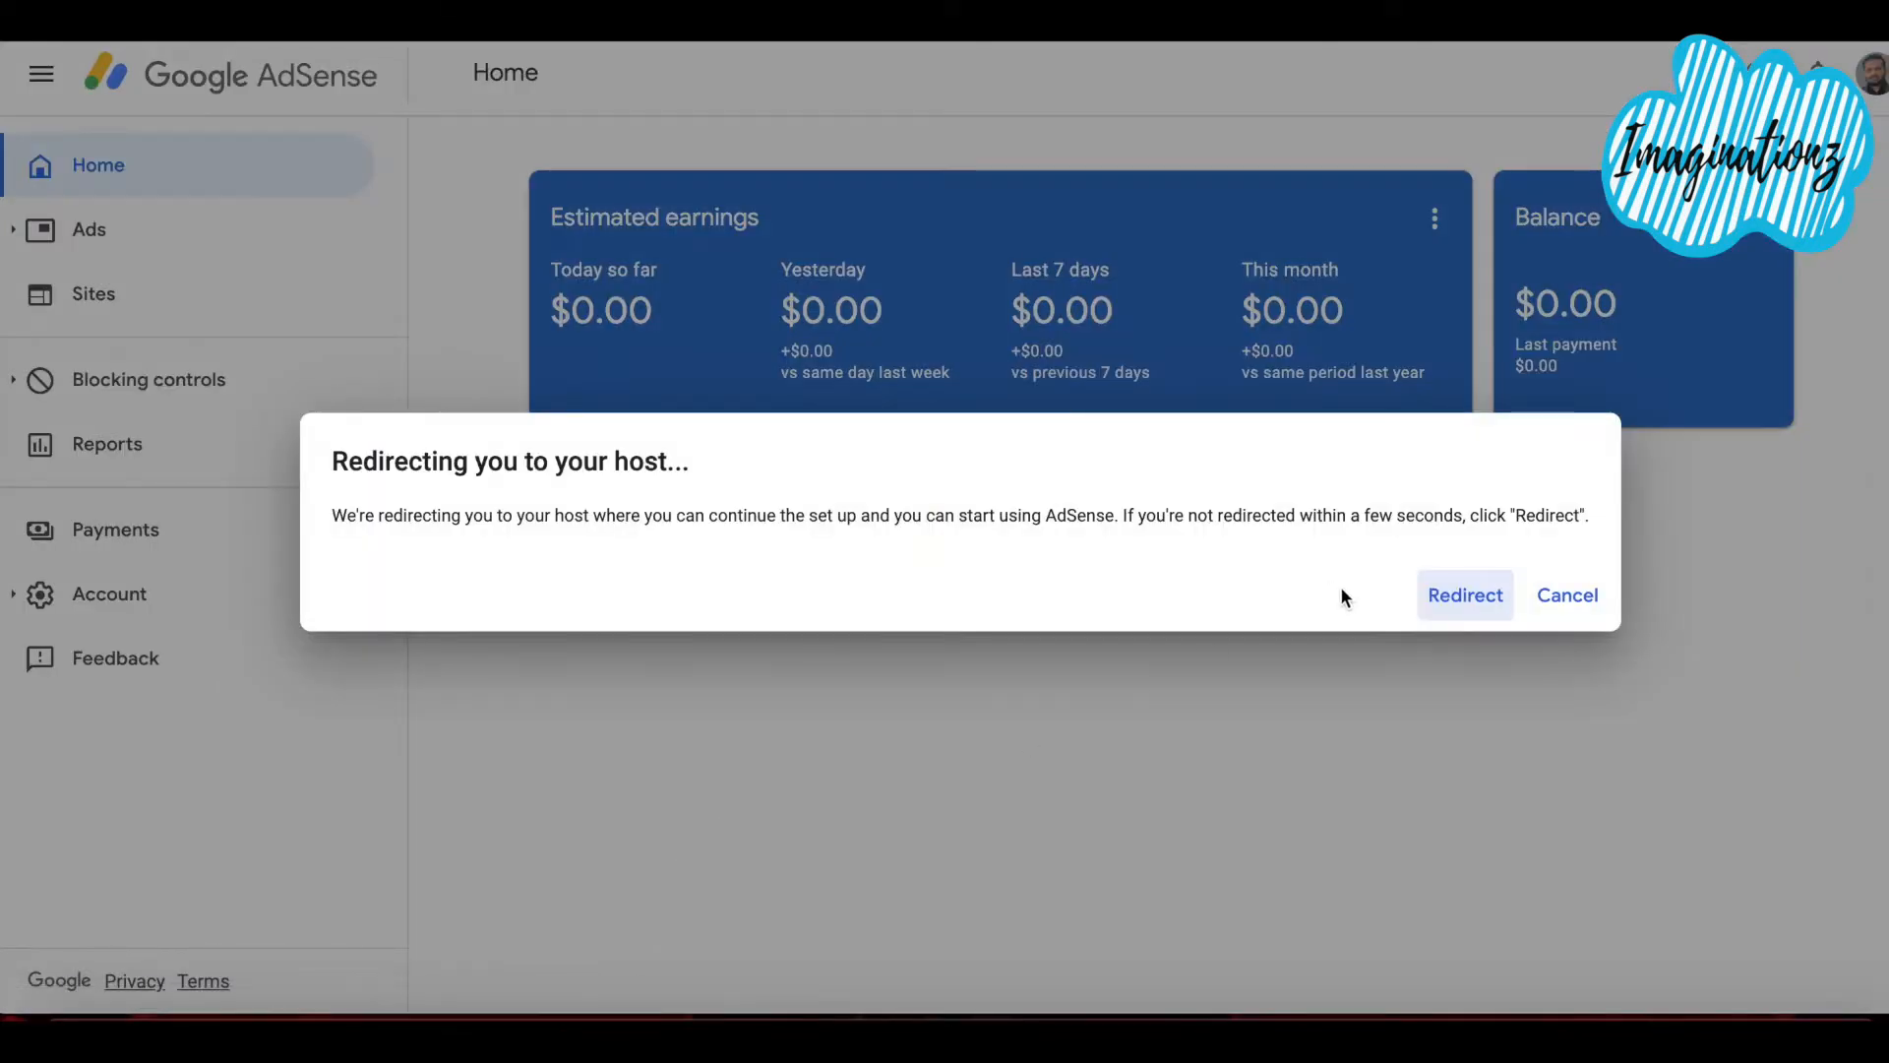
{"action": "left_click", "coordinate": [1465, 595]}
{"action": "scroll", "coordinate": [1225, 428], "scroll_direction": "down", "scroll_amount": 1}
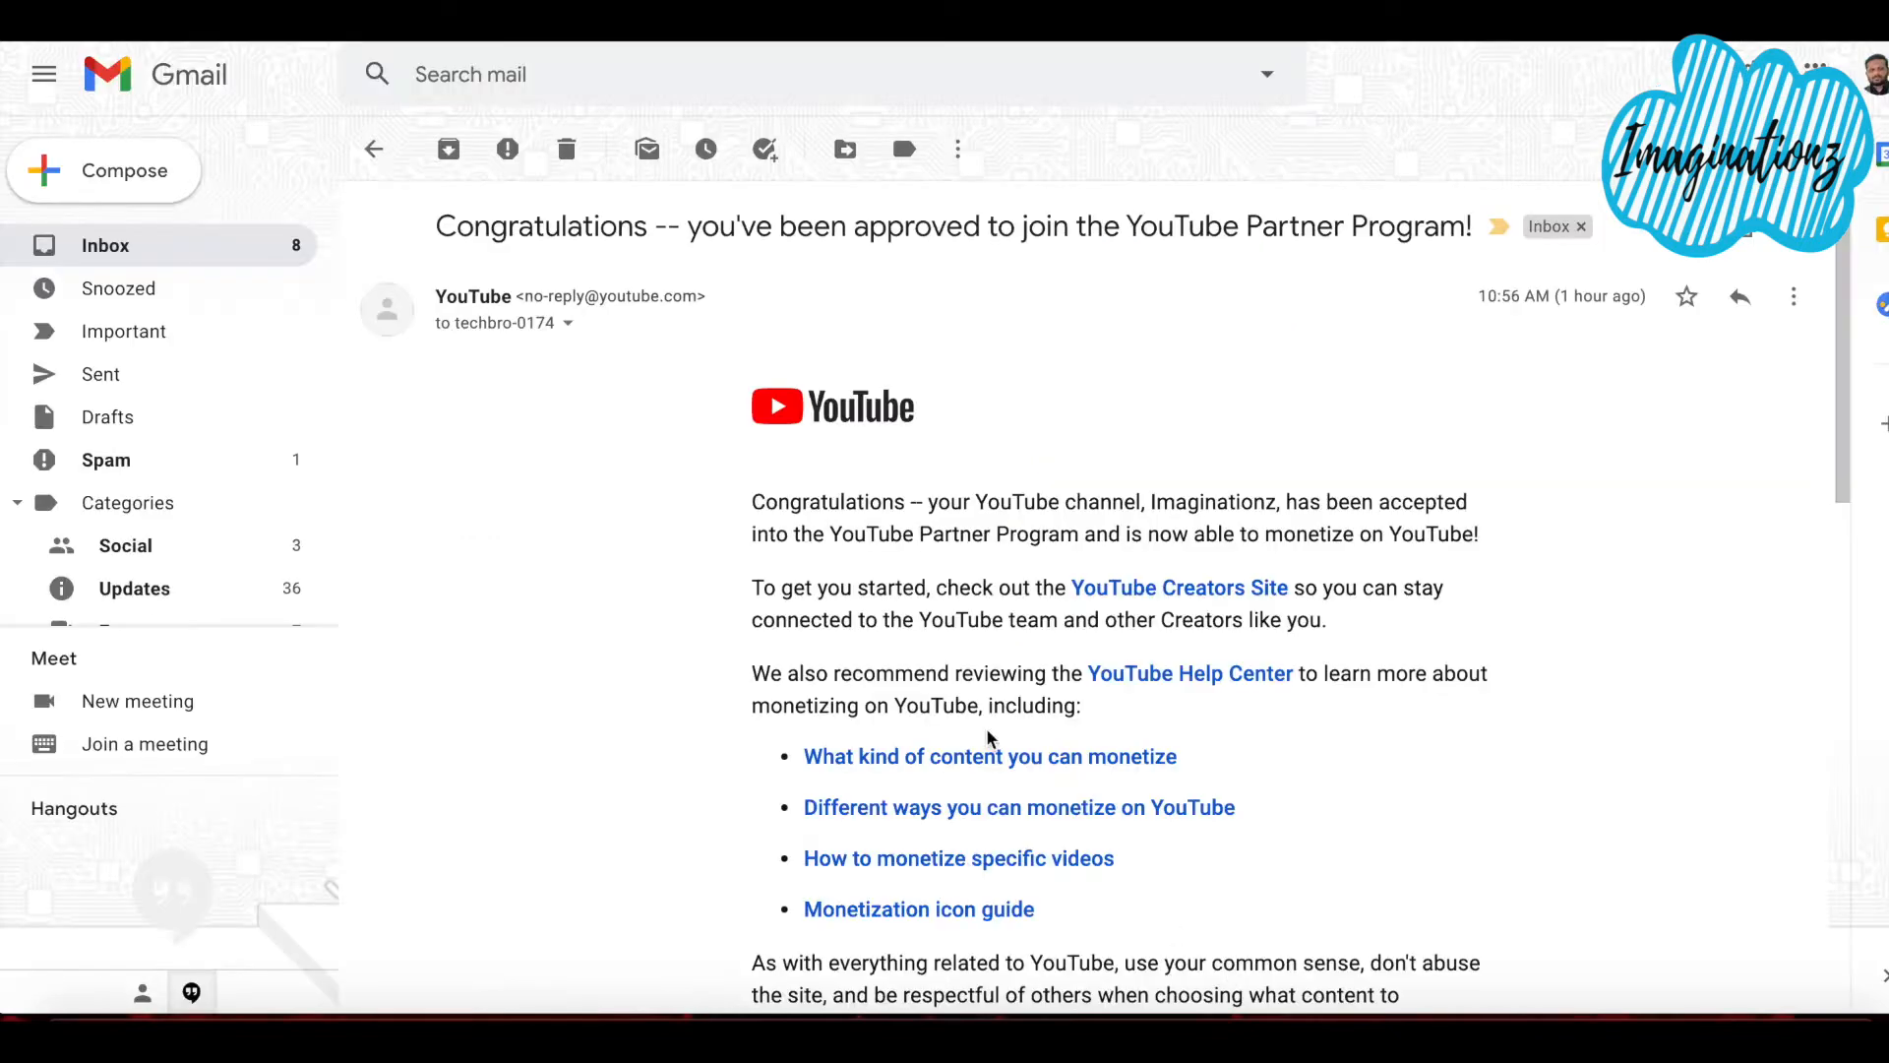
Read the YouTube Partner Program approval email in Gmail and star it.
{"action": "scroll", "coordinate": [843, 551], "scroll_direction": "down", "scroll_amount": 2}
{"action": "scroll", "coordinate": [843, 556], "scroll_direction": "down", "scroll_amount": 4}
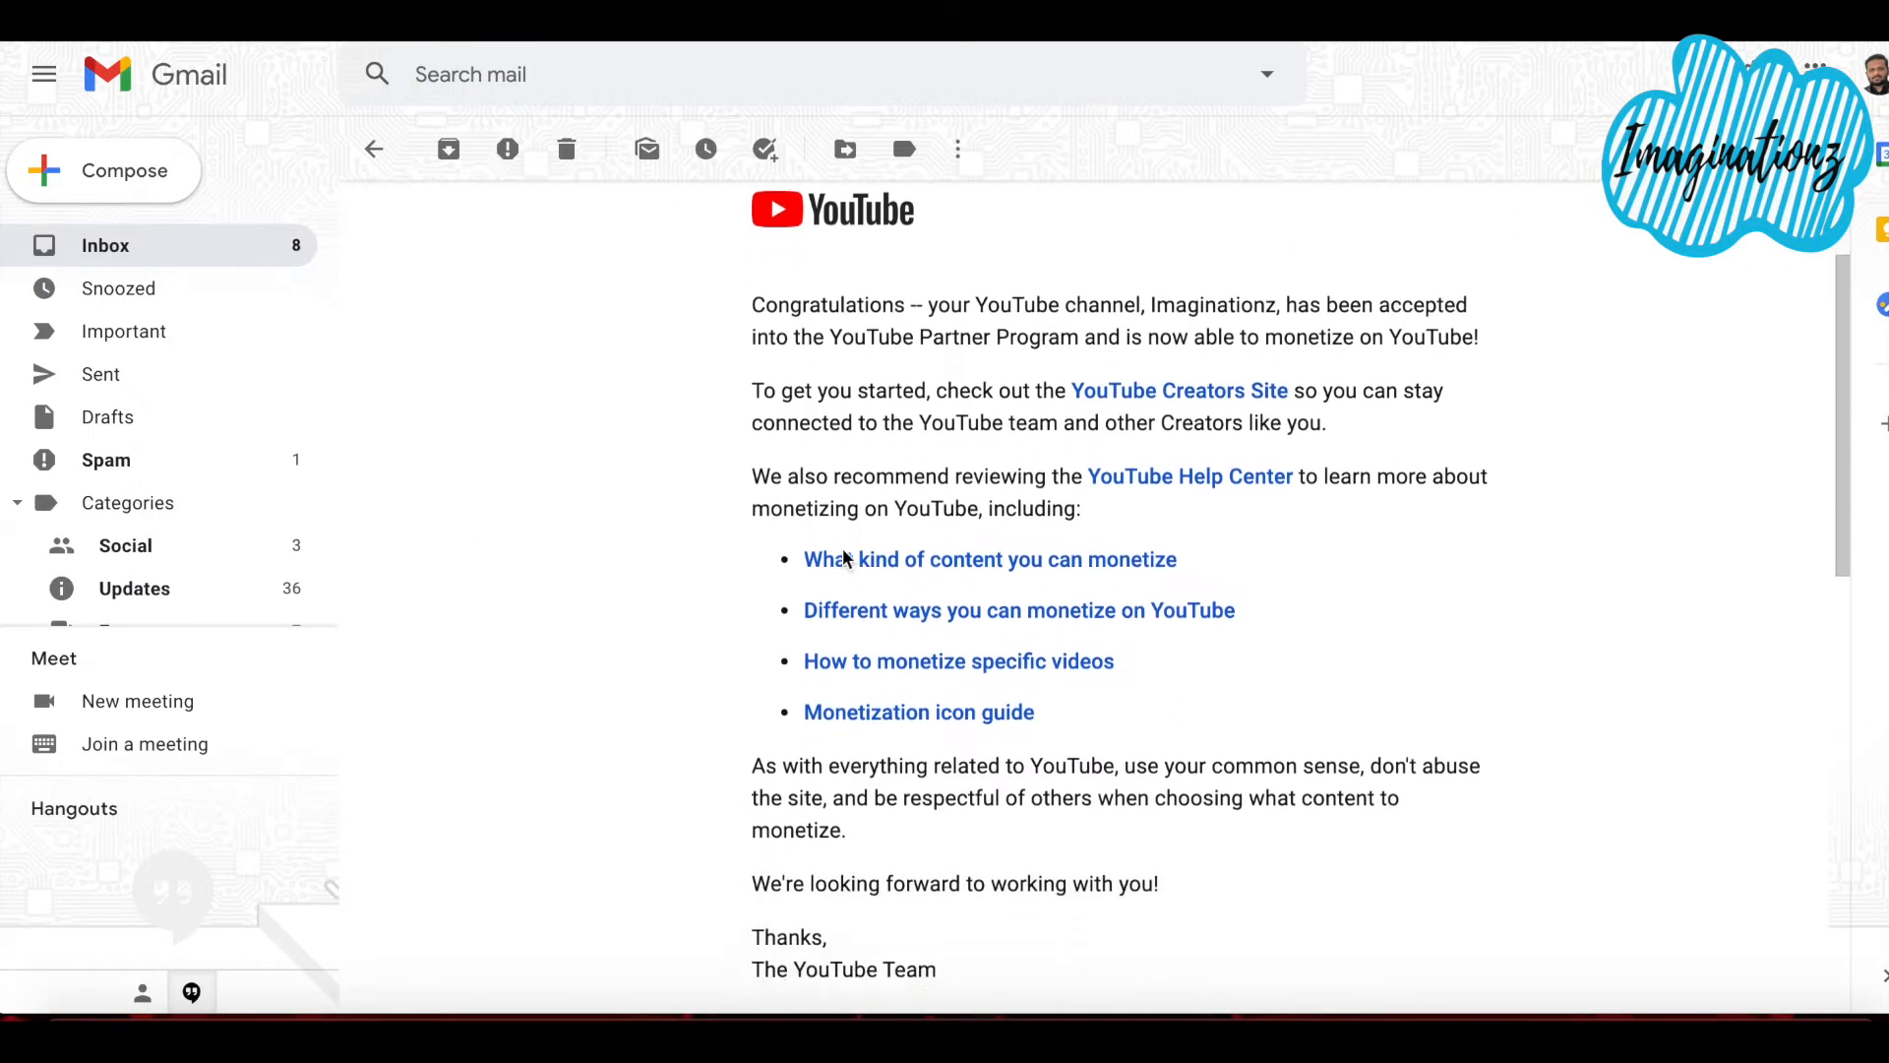
{"action": "scroll", "coordinate": [843, 555], "scroll_direction": "down", "scroll_amount": 3}
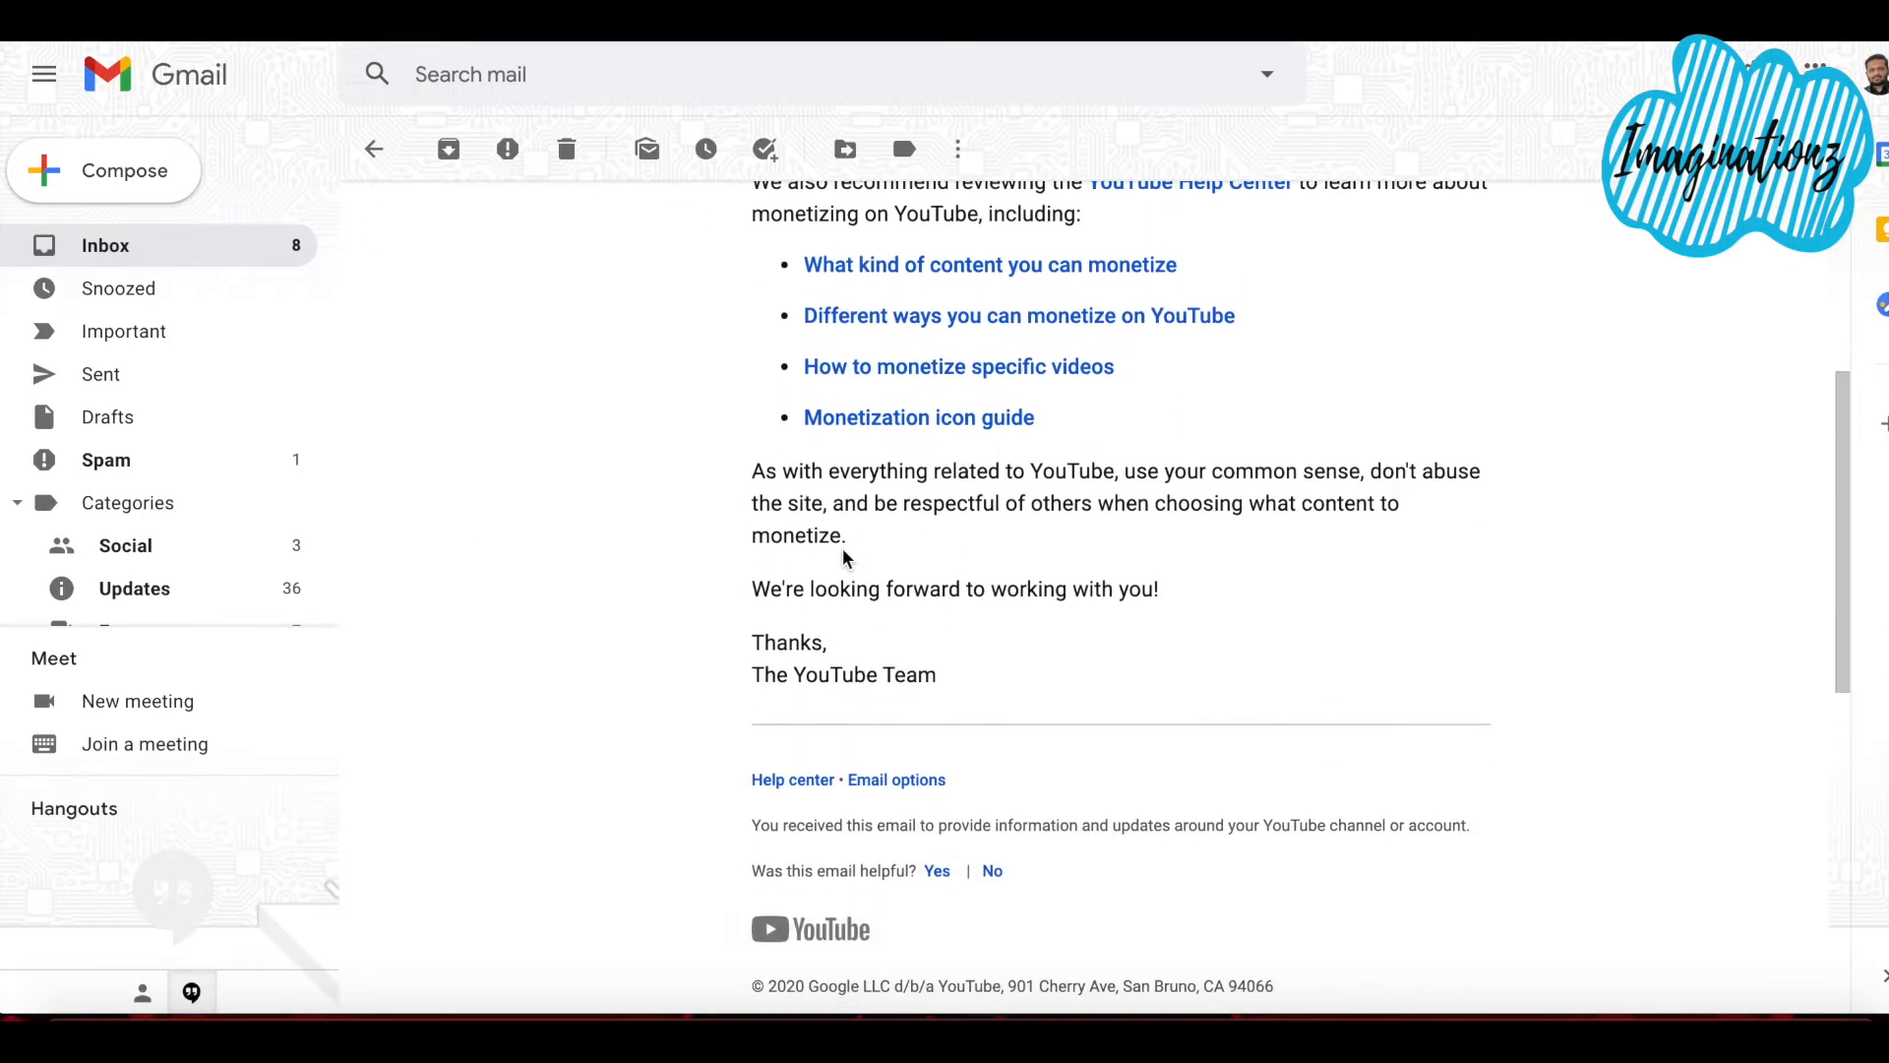
{"action": "scroll", "coordinate": [844, 556], "scroll_direction": "up", "scroll_amount": 8}
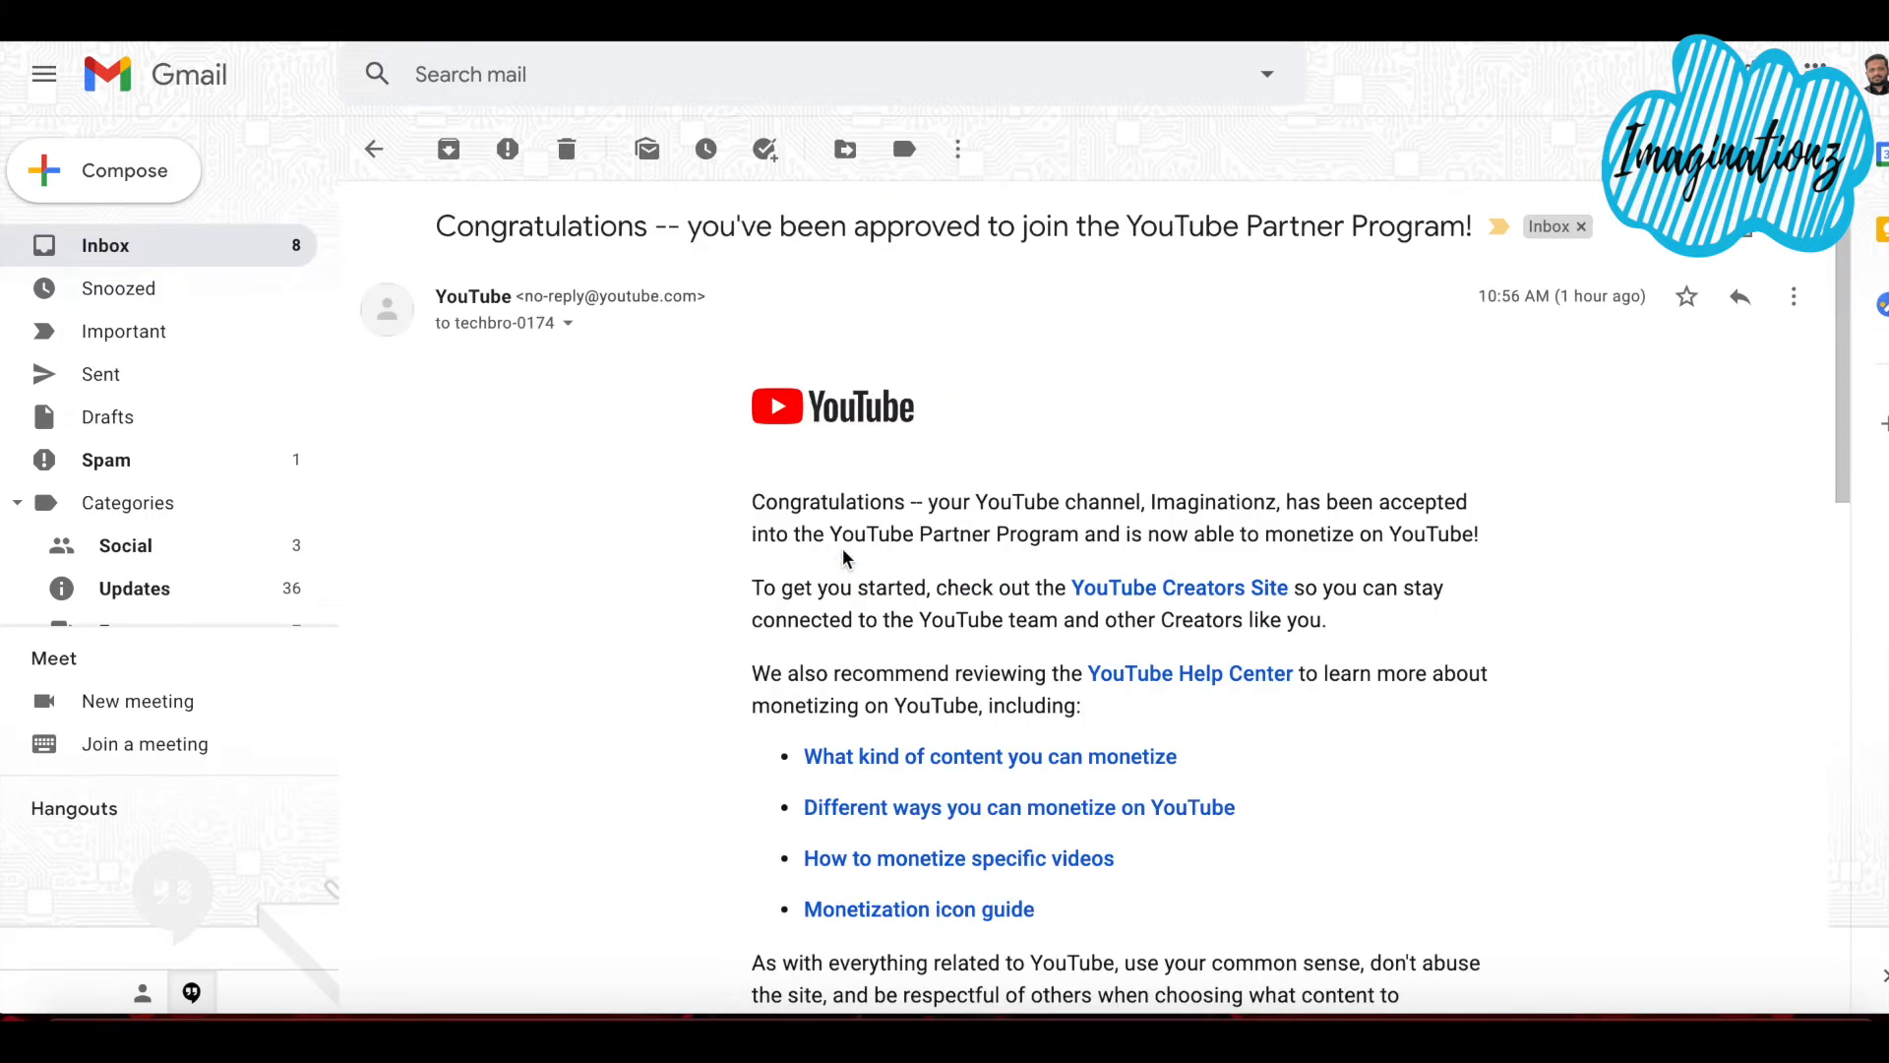
{"action": "left_click", "coordinate": [1686, 298]}
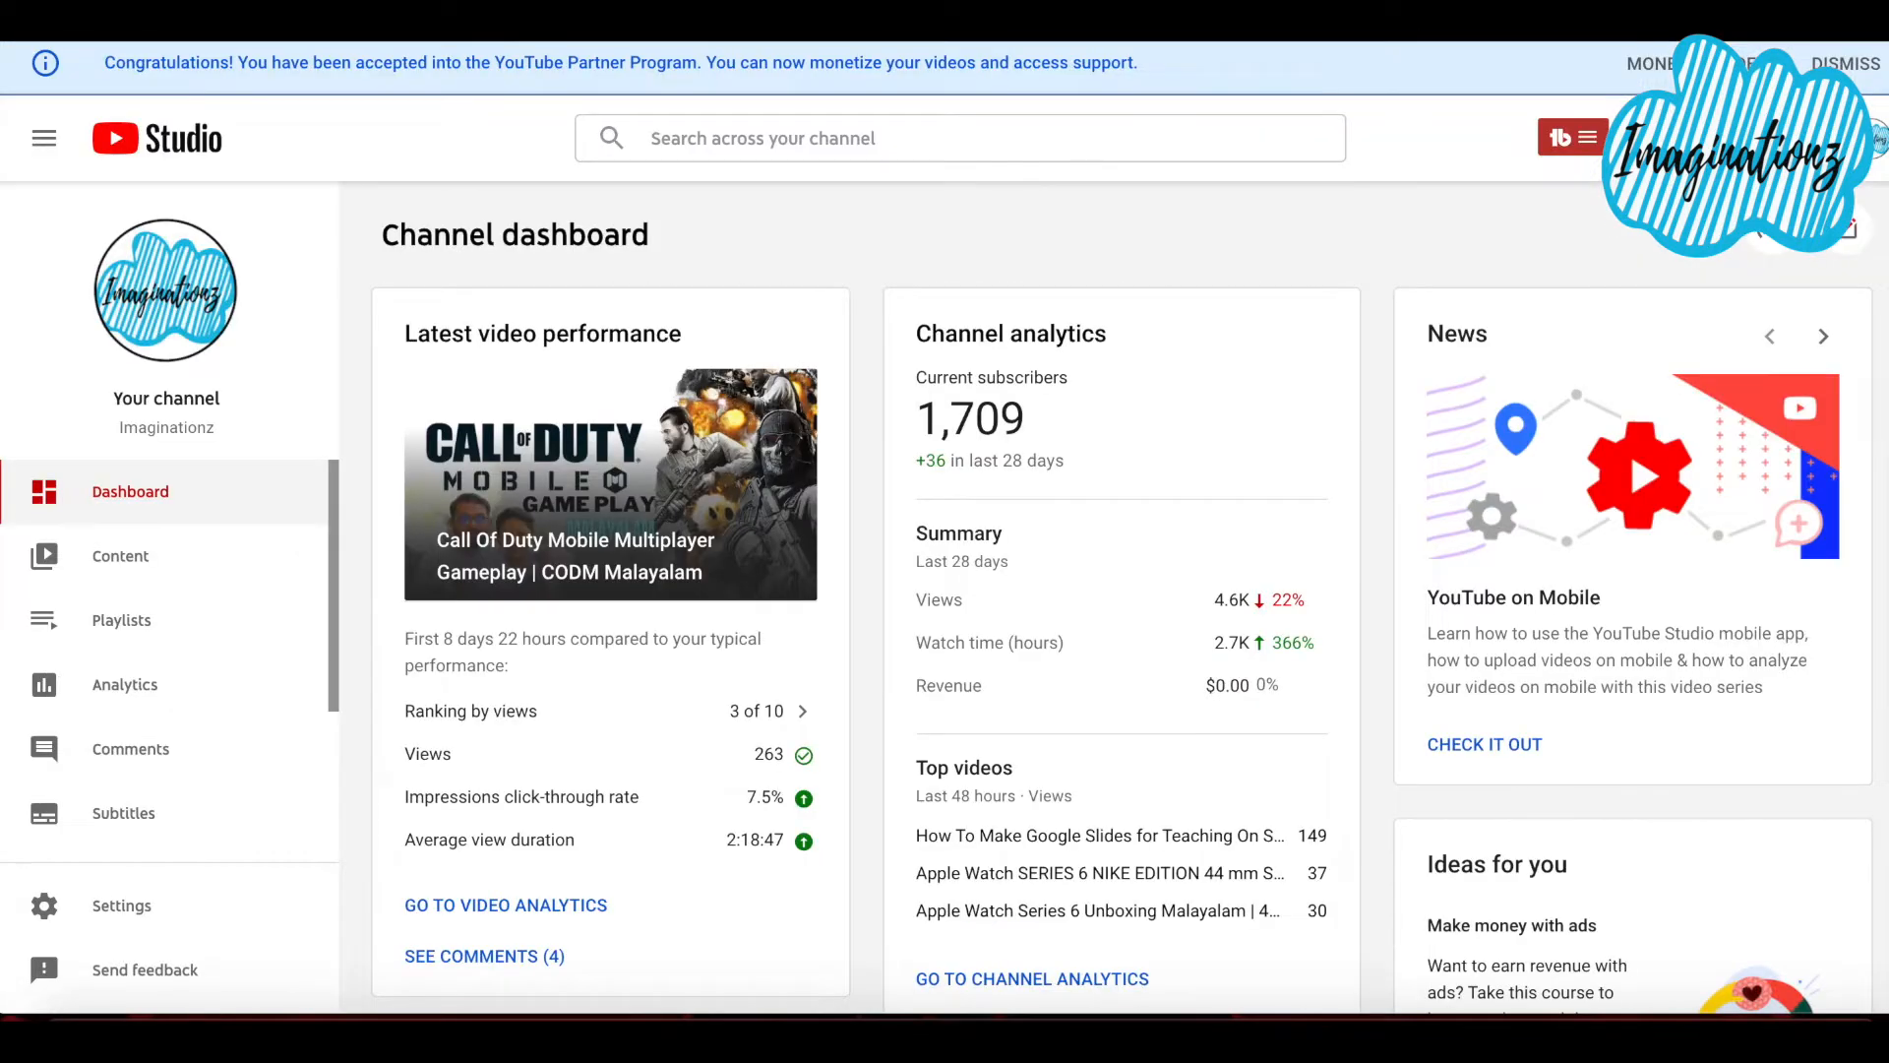
Switch to YouTube Studio and look over the channel dashboard and the available channel sections.
{"action": "scroll", "coordinate": [1122, 600], "scroll_direction": "down", "scroll_amount": 3}
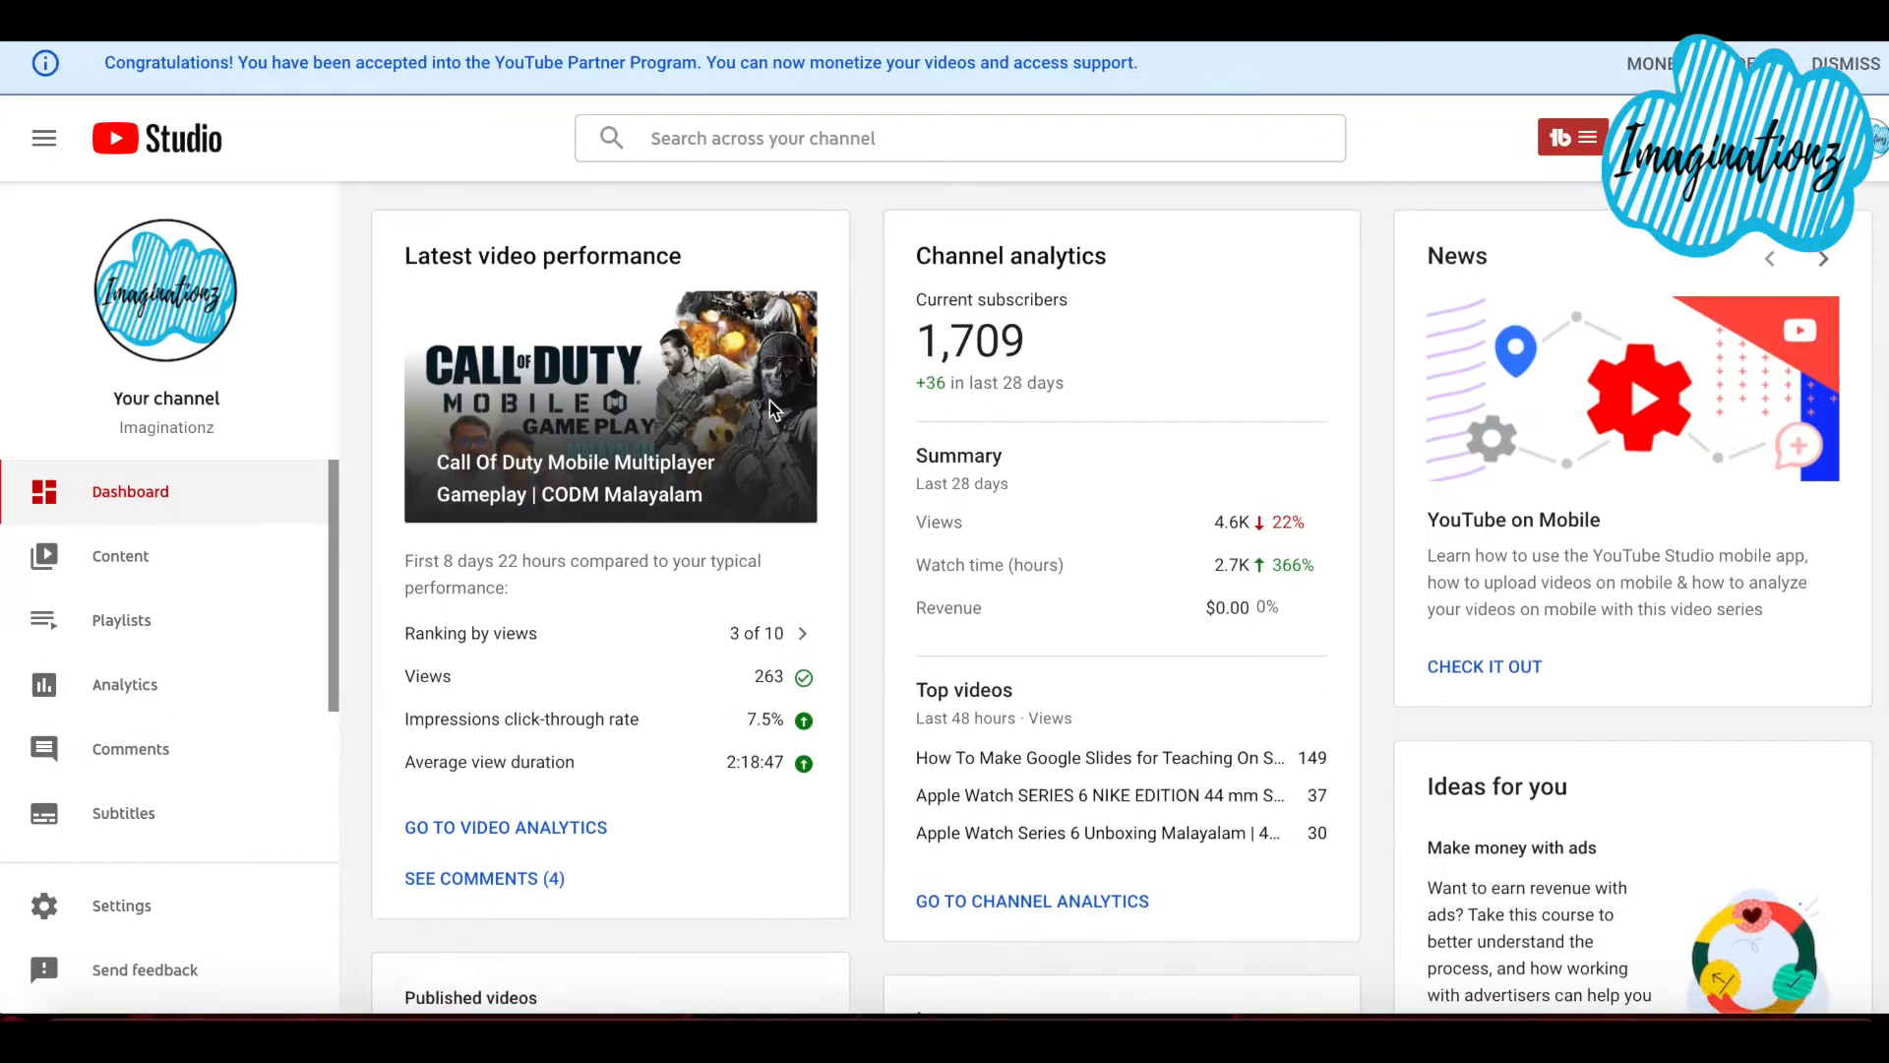
{"action": "scroll", "coordinate": [114, 700], "scroll_direction": "down", "scroll_amount": 3}
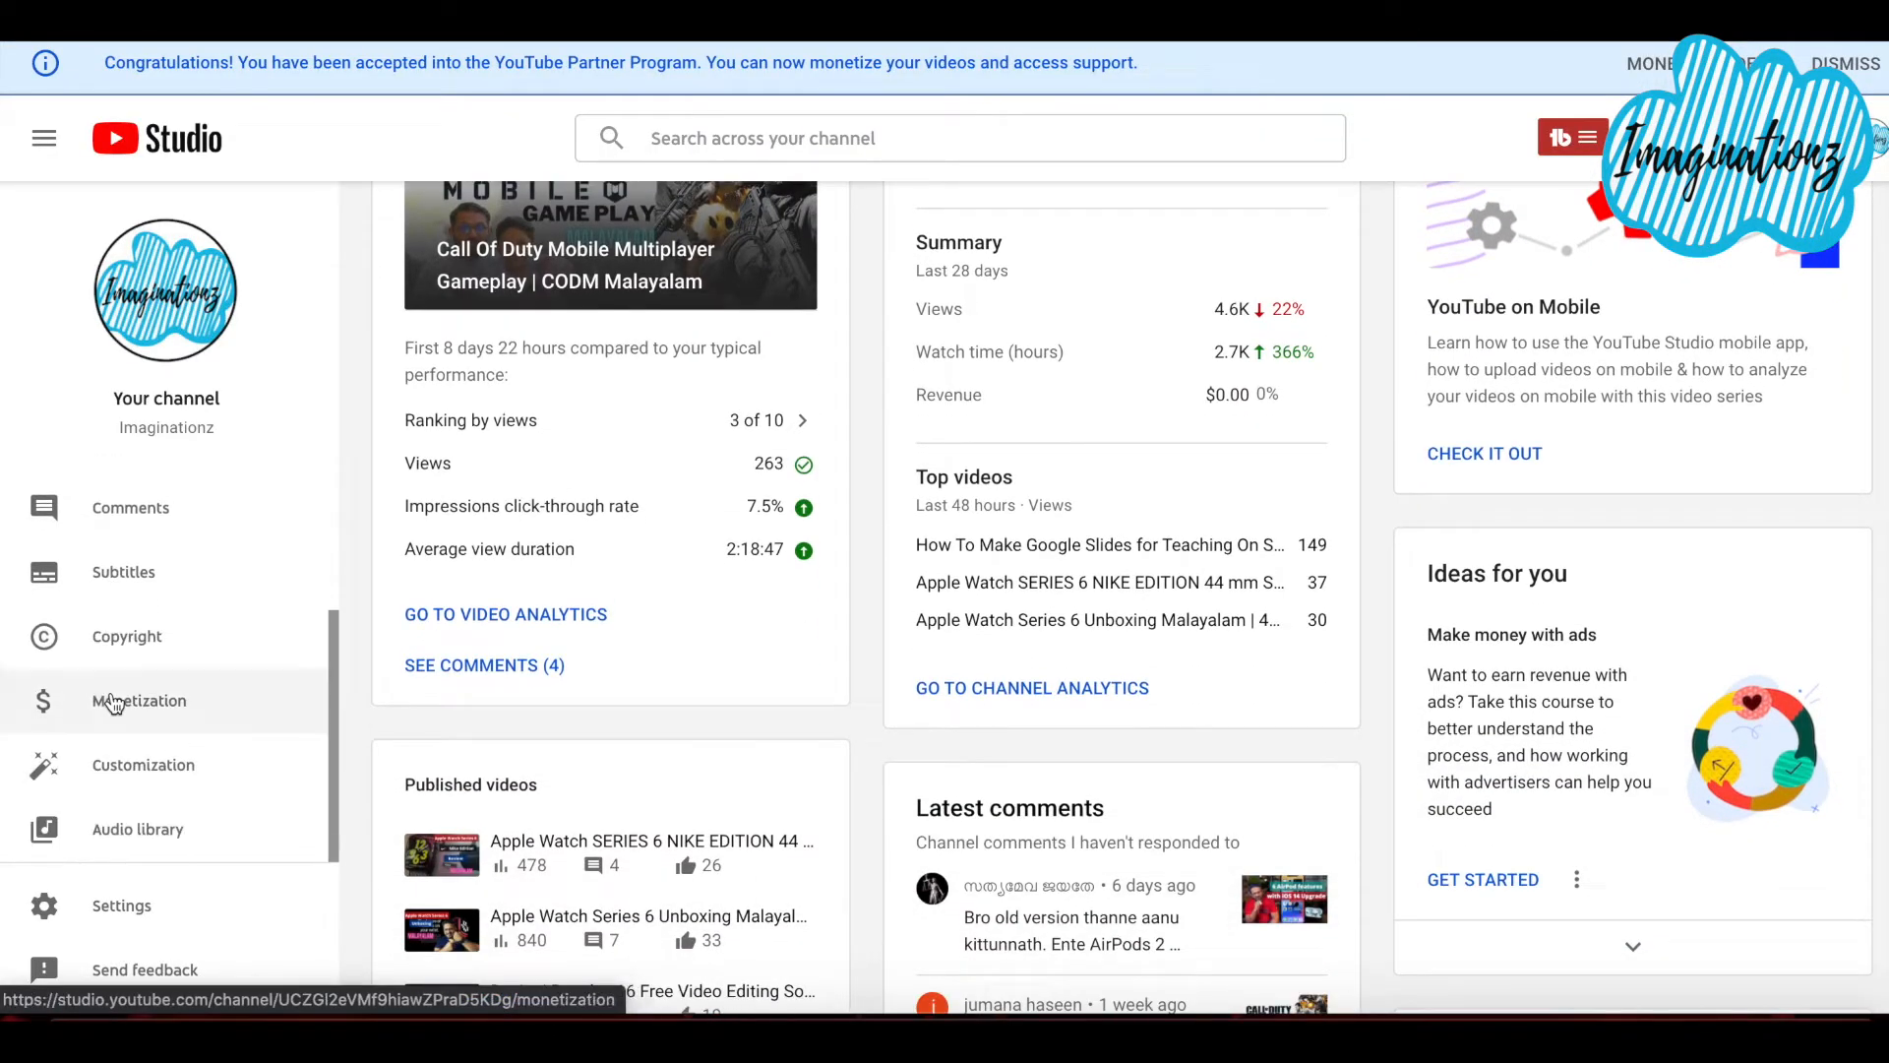
{"action": "scroll", "coordinate": [156, 585], "scroll_direction": "up", "scroll_amount": 2}
{"action": "scroll", "coordinate": [155, 586], "scroll_direction": "up", "scroll_amount": 2}
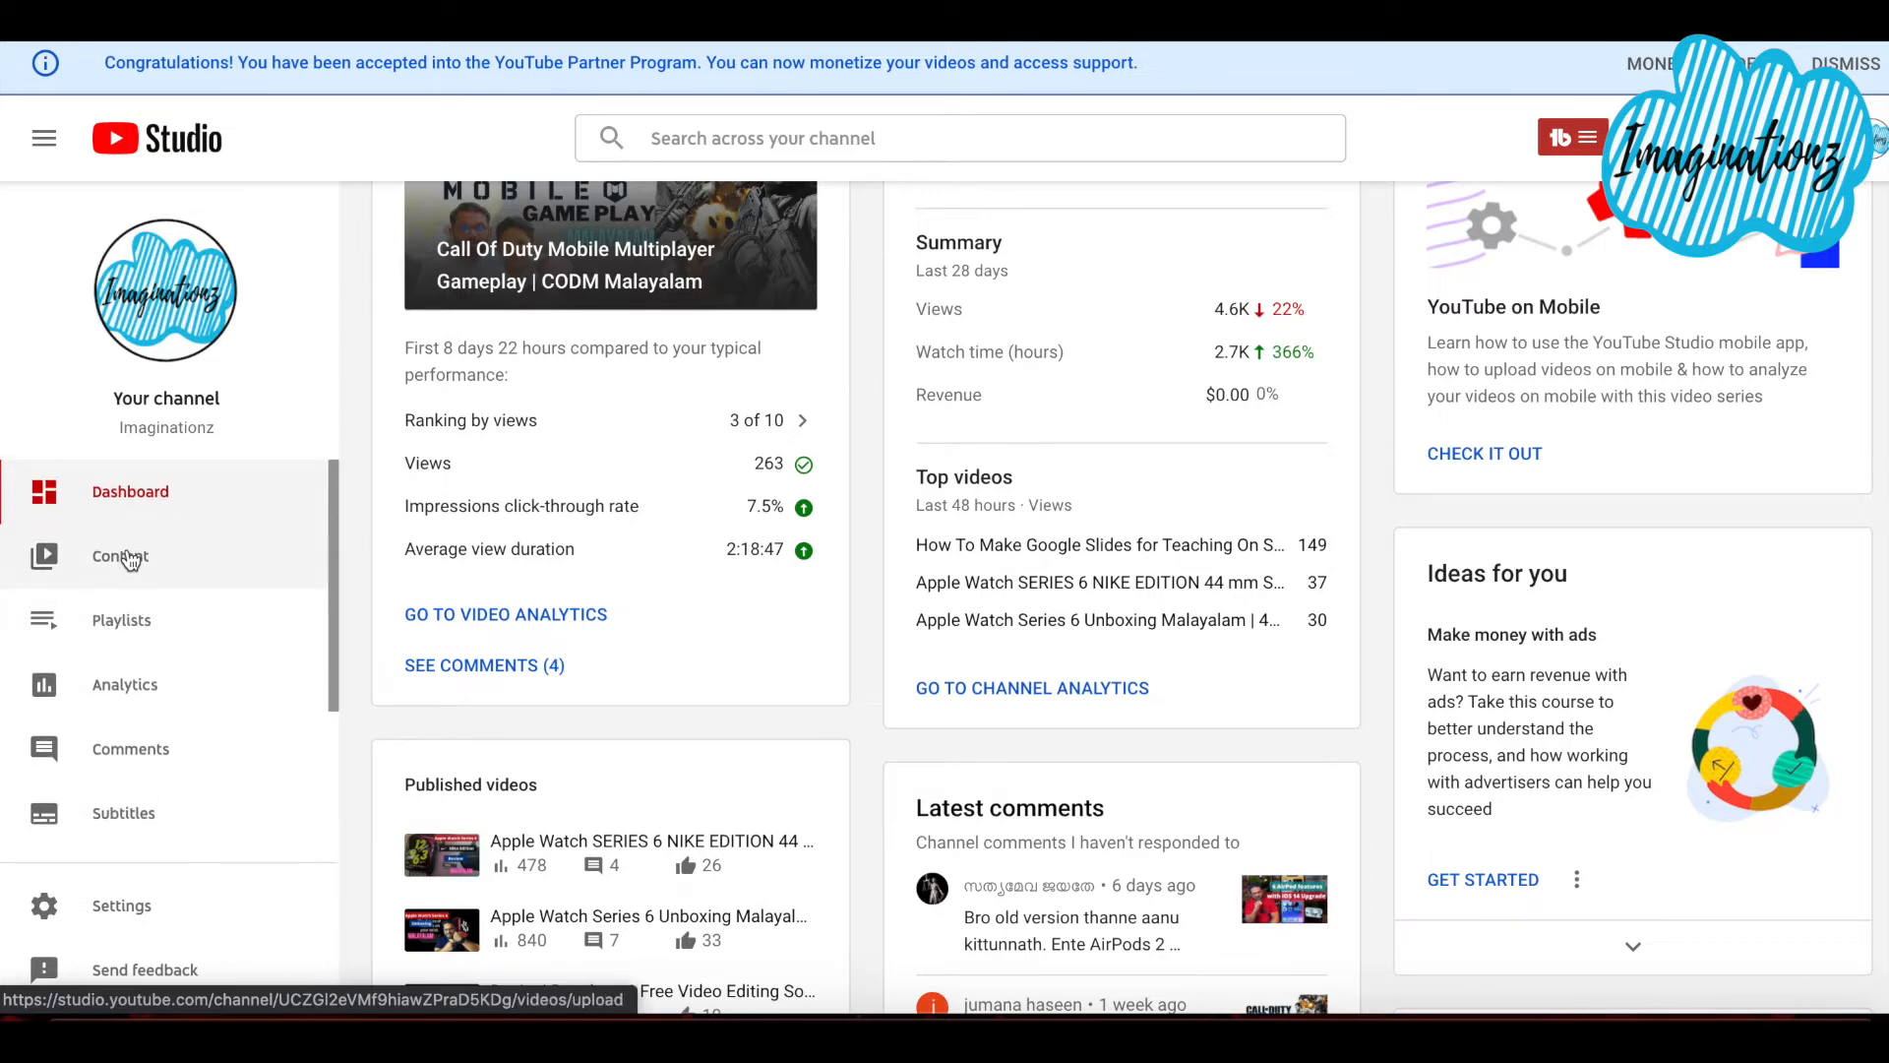
Open the channel content and check the monetization status of the uploaded videos.
{"action": "left_click", "coordinate": [129, 560]}
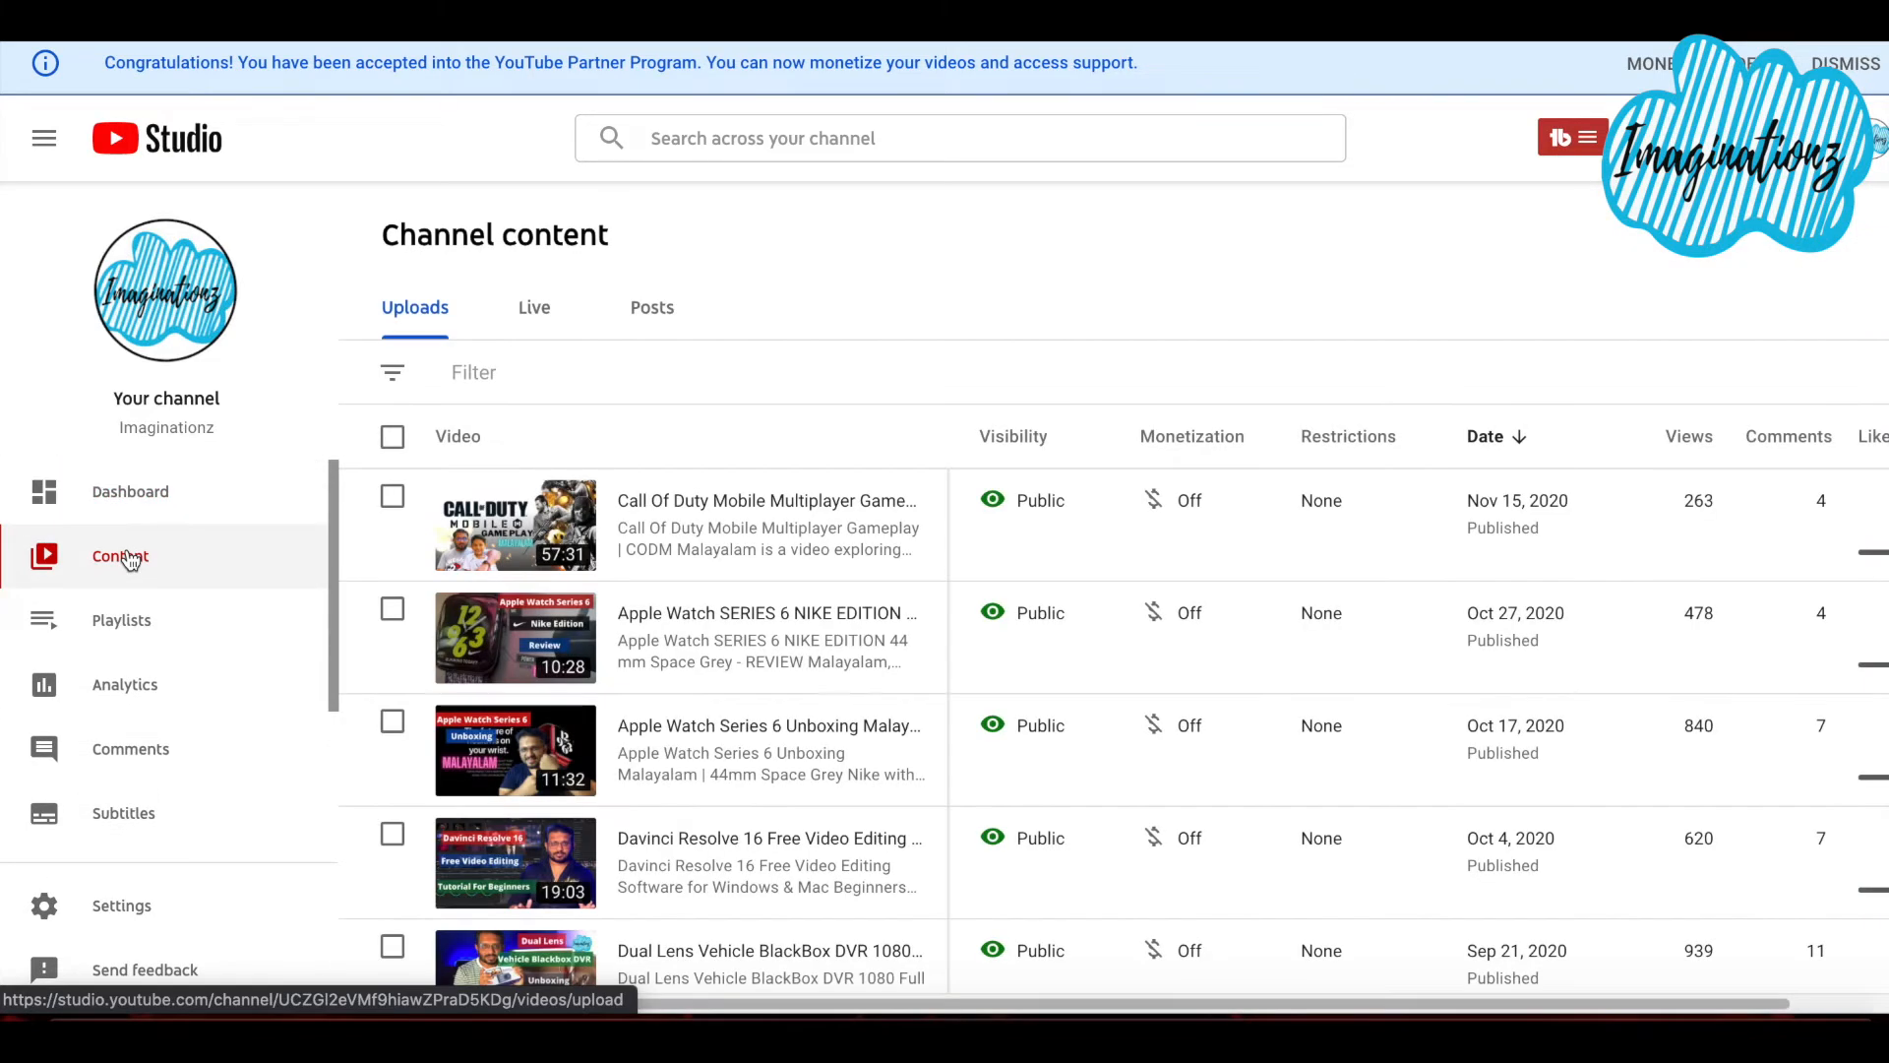
{"action": "scroll", "coordinate": [1194, 750], "scroll_direction": "down", "scroll_amount": 2}
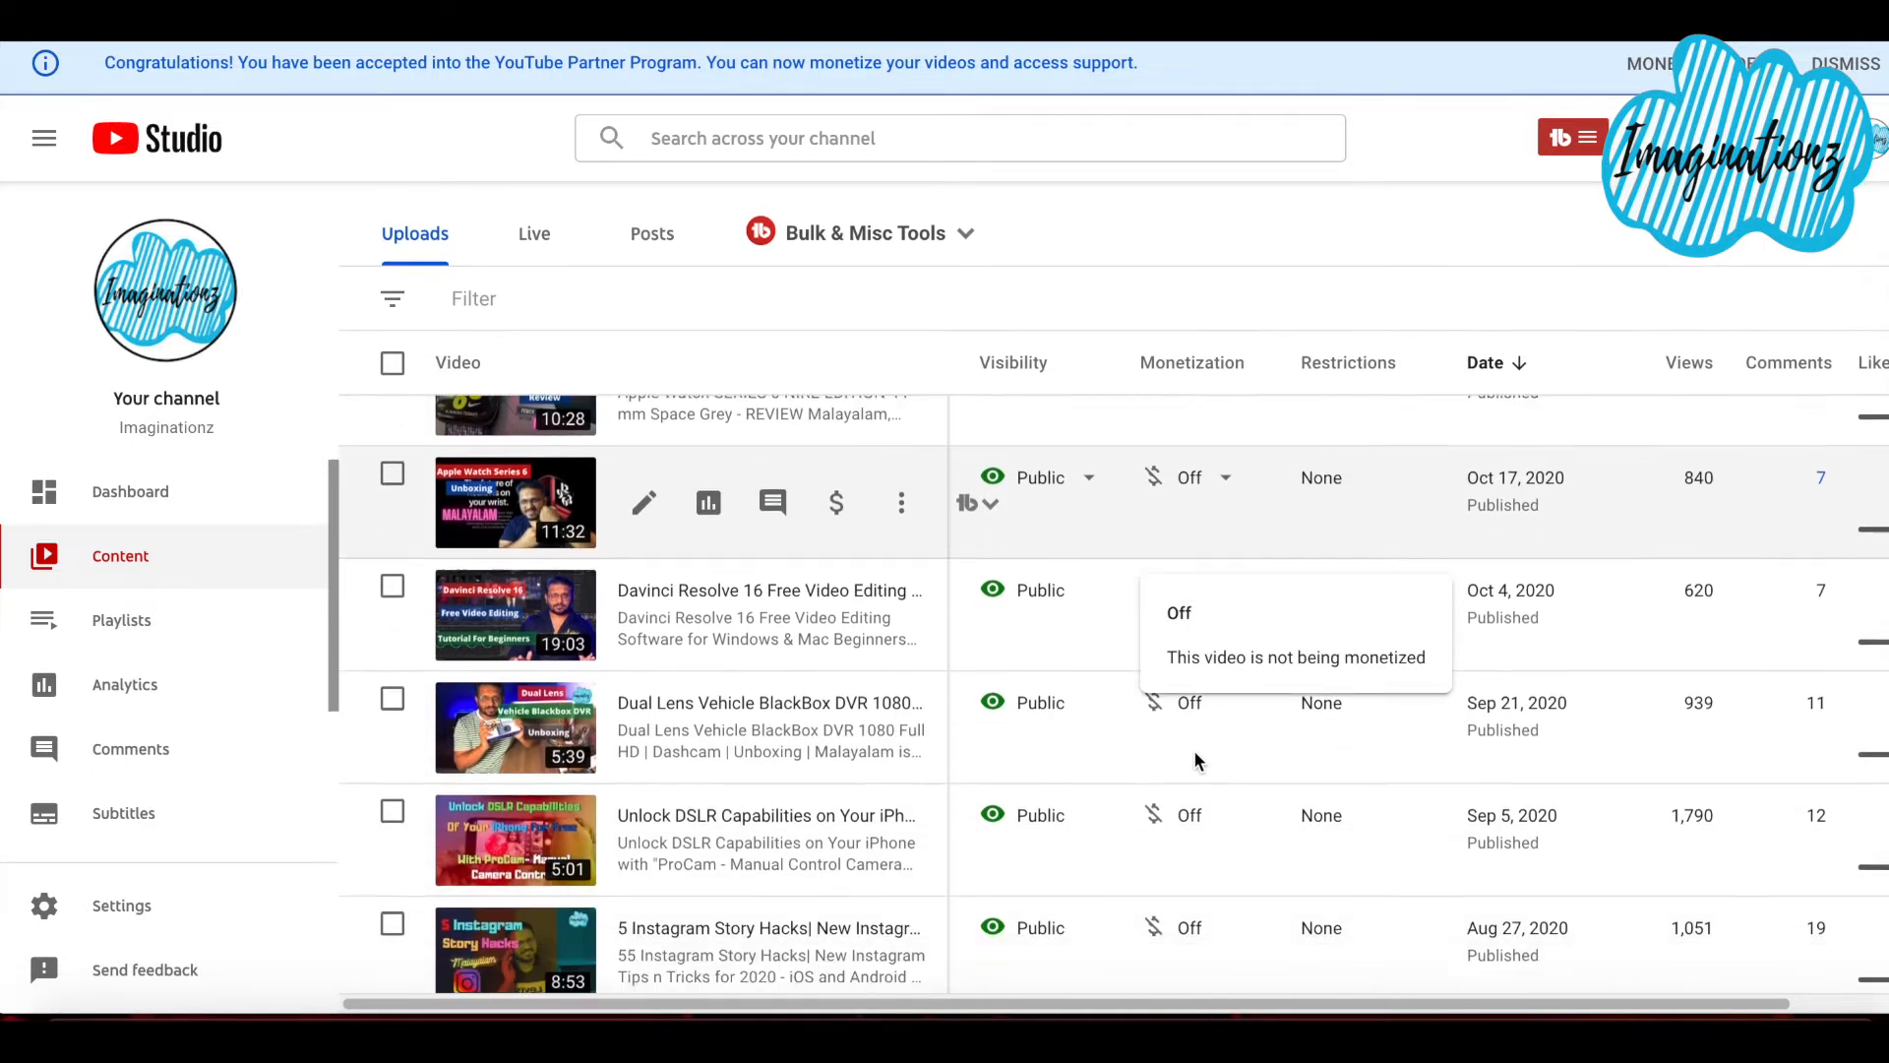
{"action": "scroll", "coordinate": [1194, 749], "scroll_direction": "down", "scroll_amount": 1}
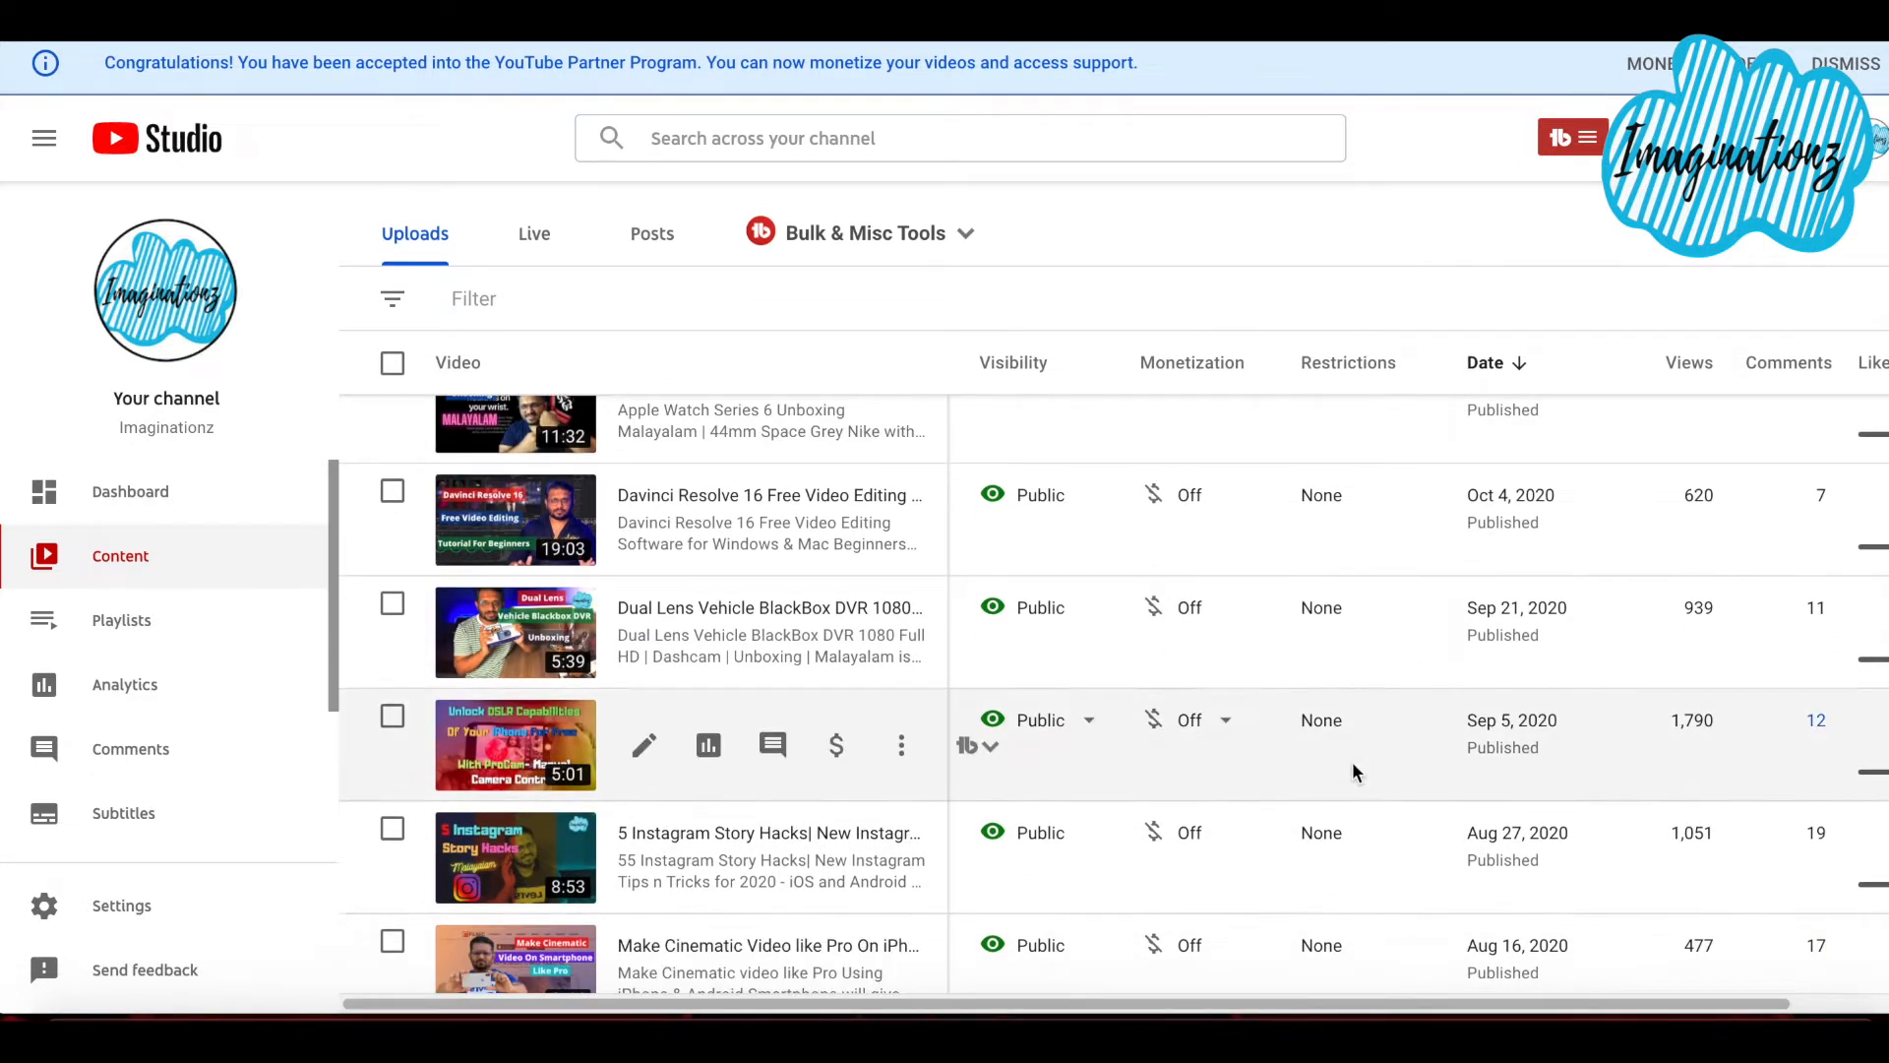
{"action": "scroll", "coordinate": [1354, 771], "scroll_direction": "down", "scroll_amount": 10}
{"action": "scroll", "coordinate": [1354, 771], "scroll_direction": "up", "scroll_amount": 15}
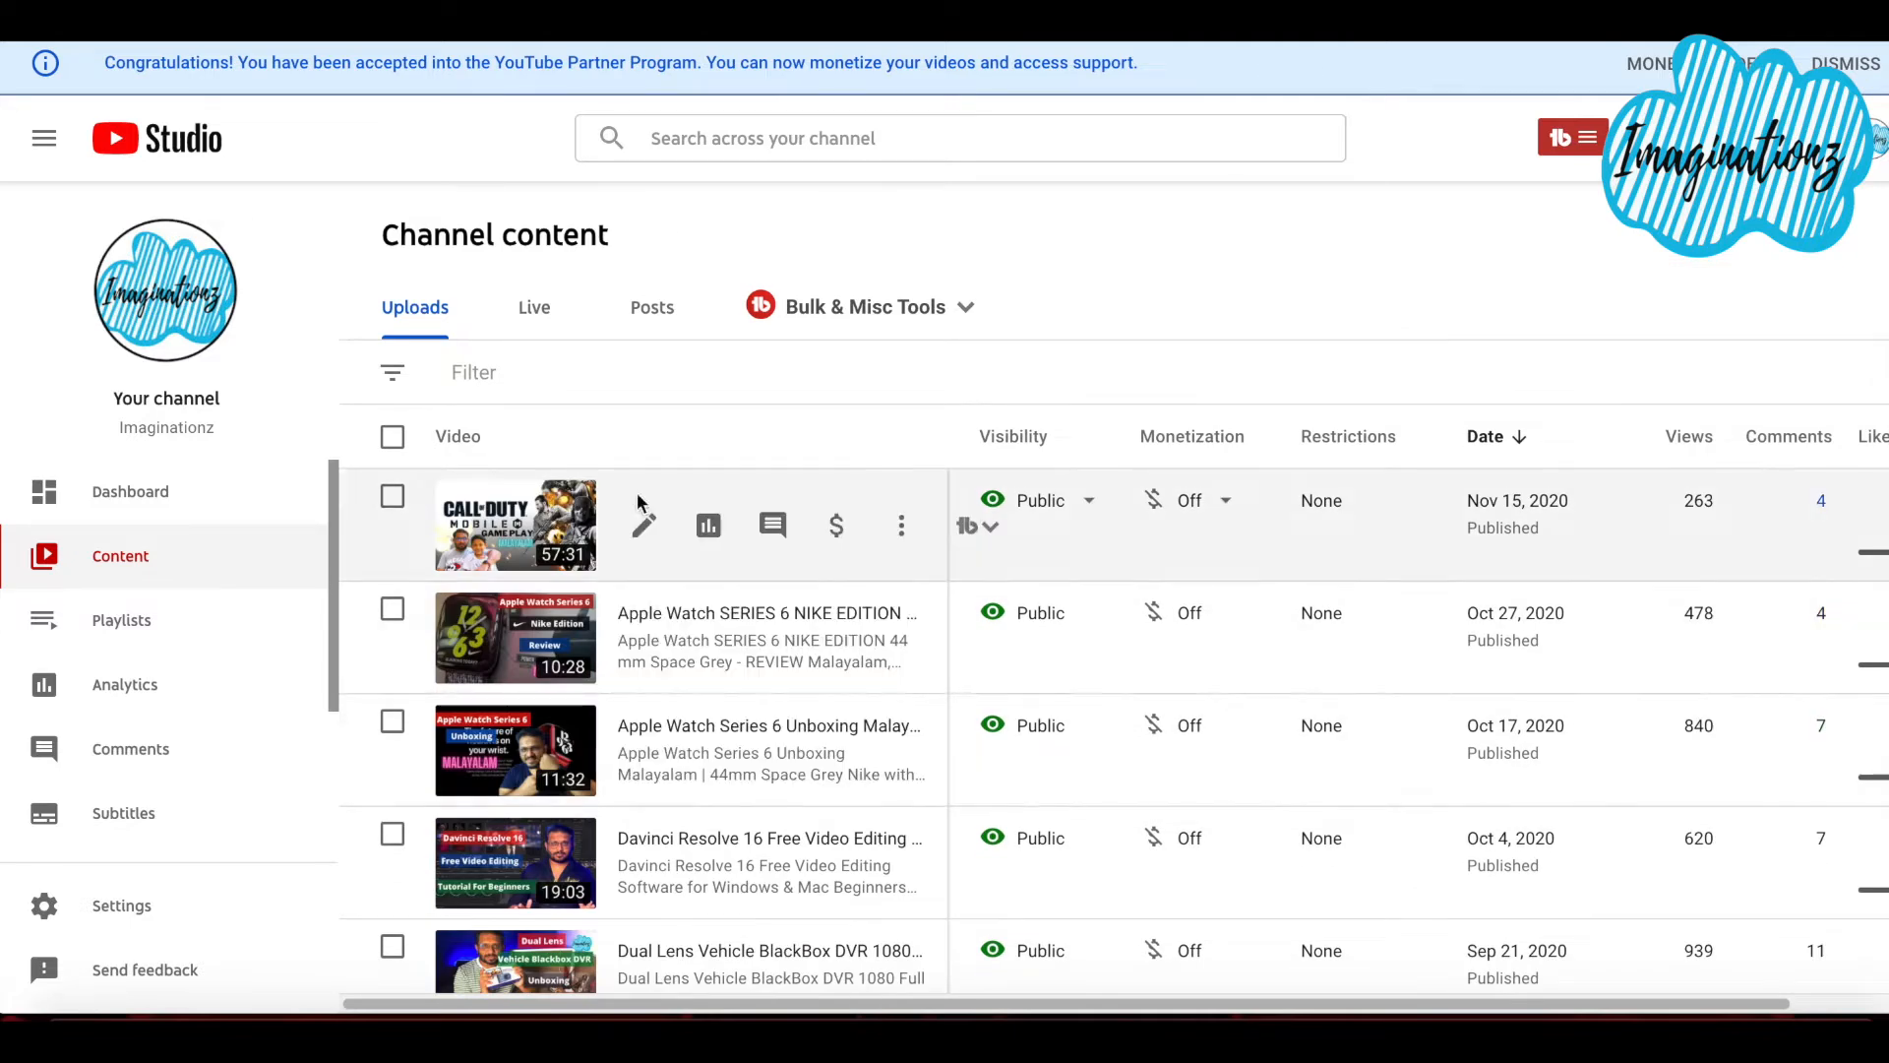
Open the channel monetization page and read its linked help article on how to earn money on YouTube, including the minimum eligibility requirements.
{"action": "scroll", "coordinate": [118, 768], "scroll_direction": "down", "scroll_amount": 3}
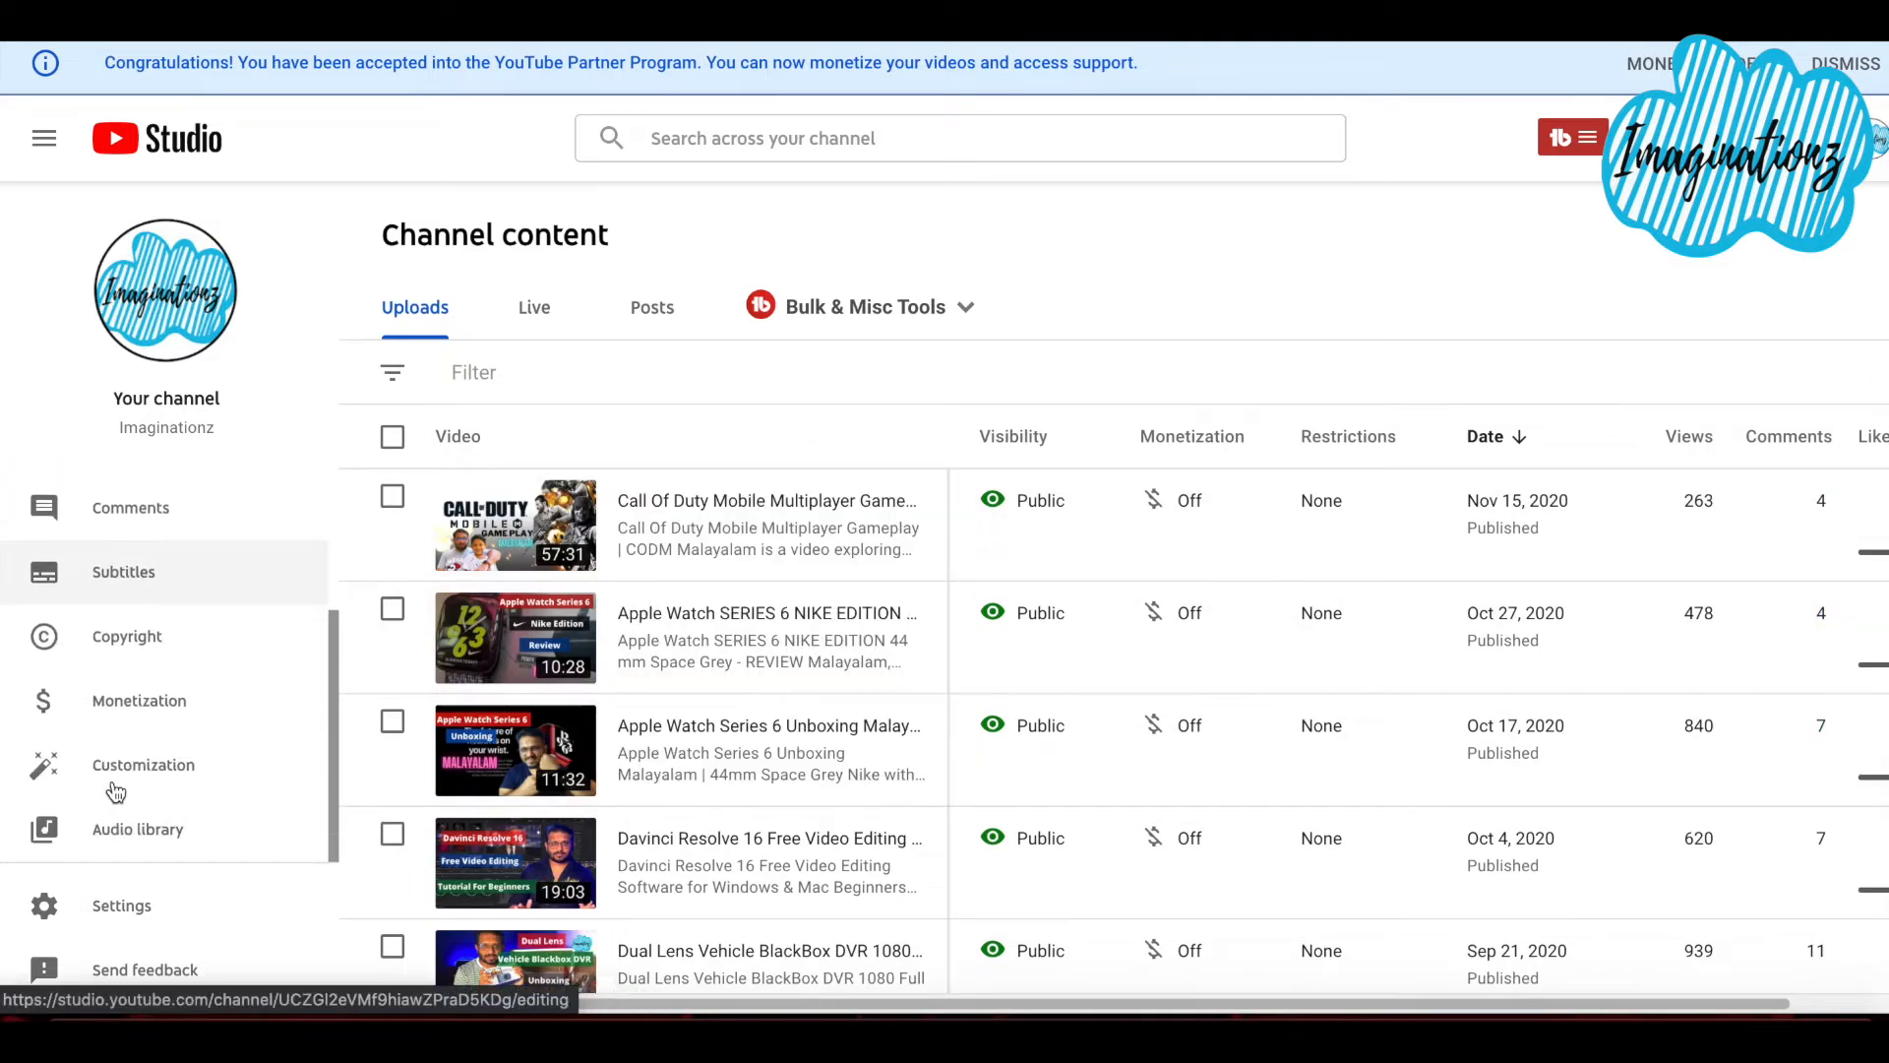
{"action": "left_click", "coordinate": [139, 701]}
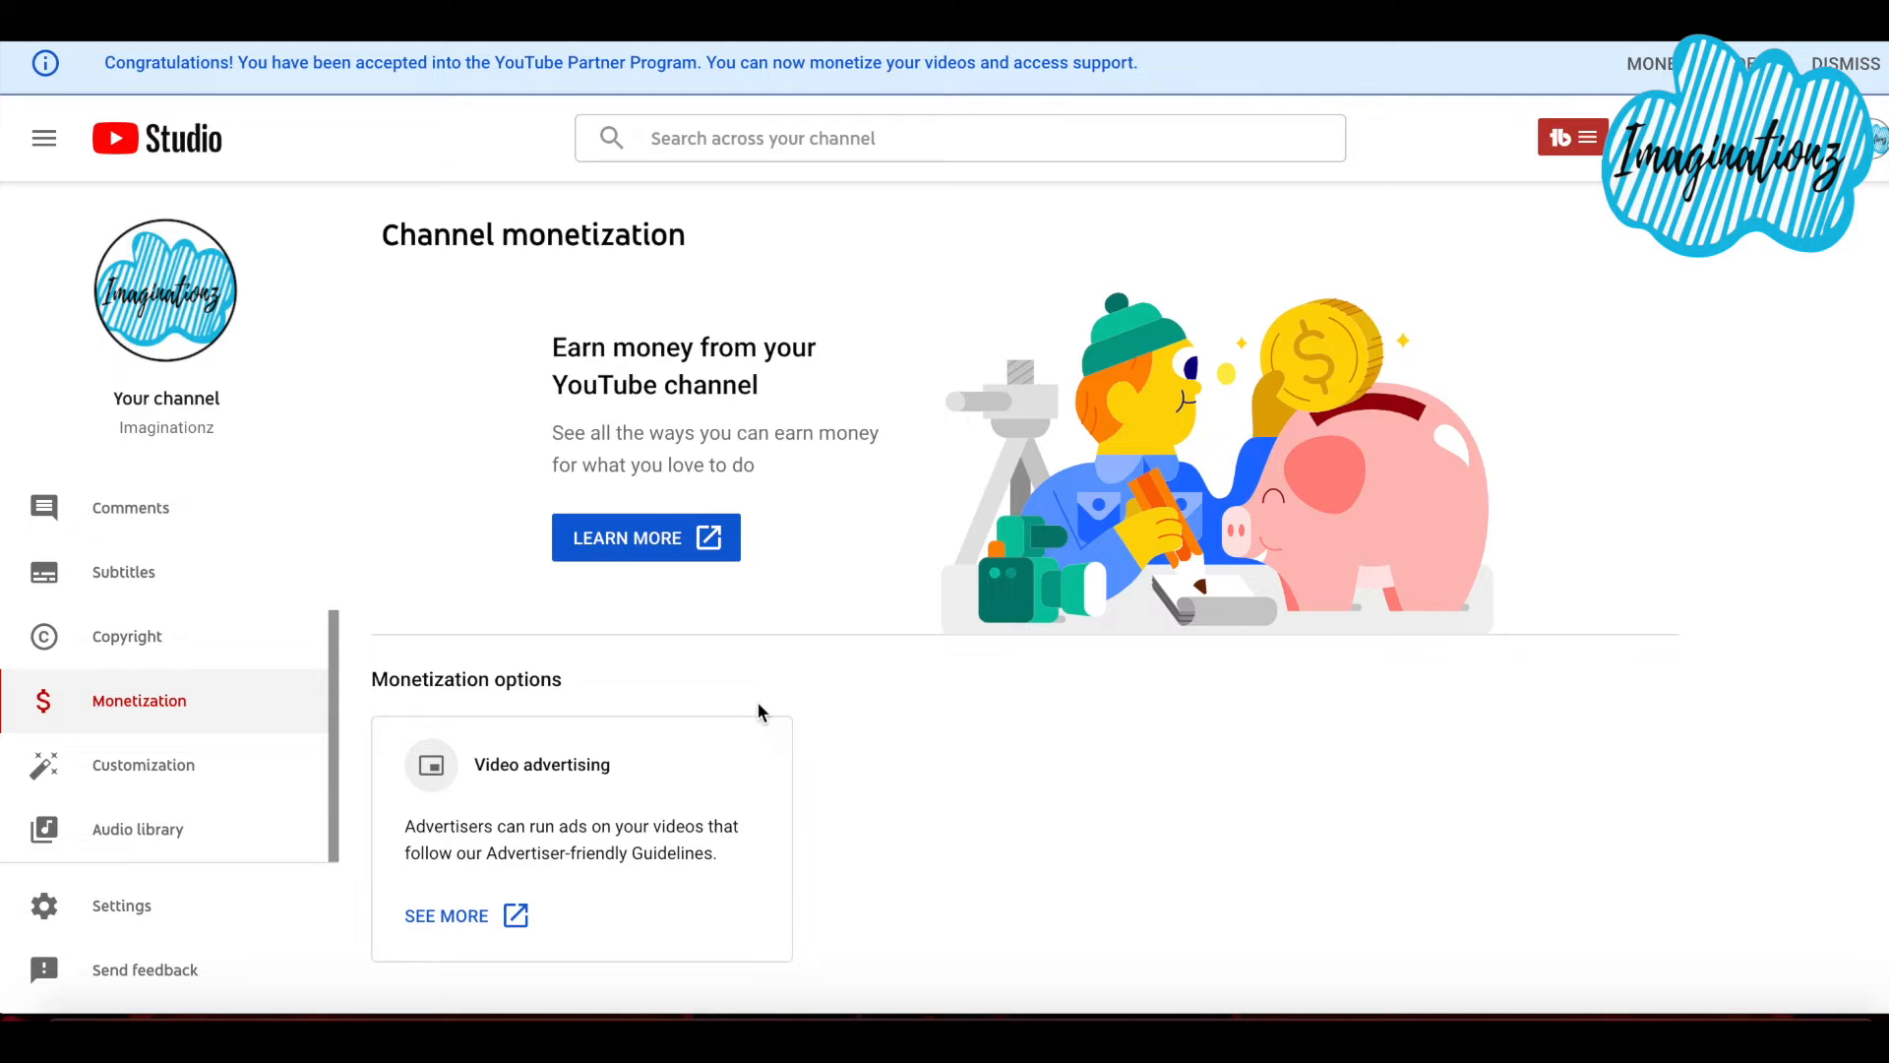
{"action": "left_click", "coordinate": [641, 540]}
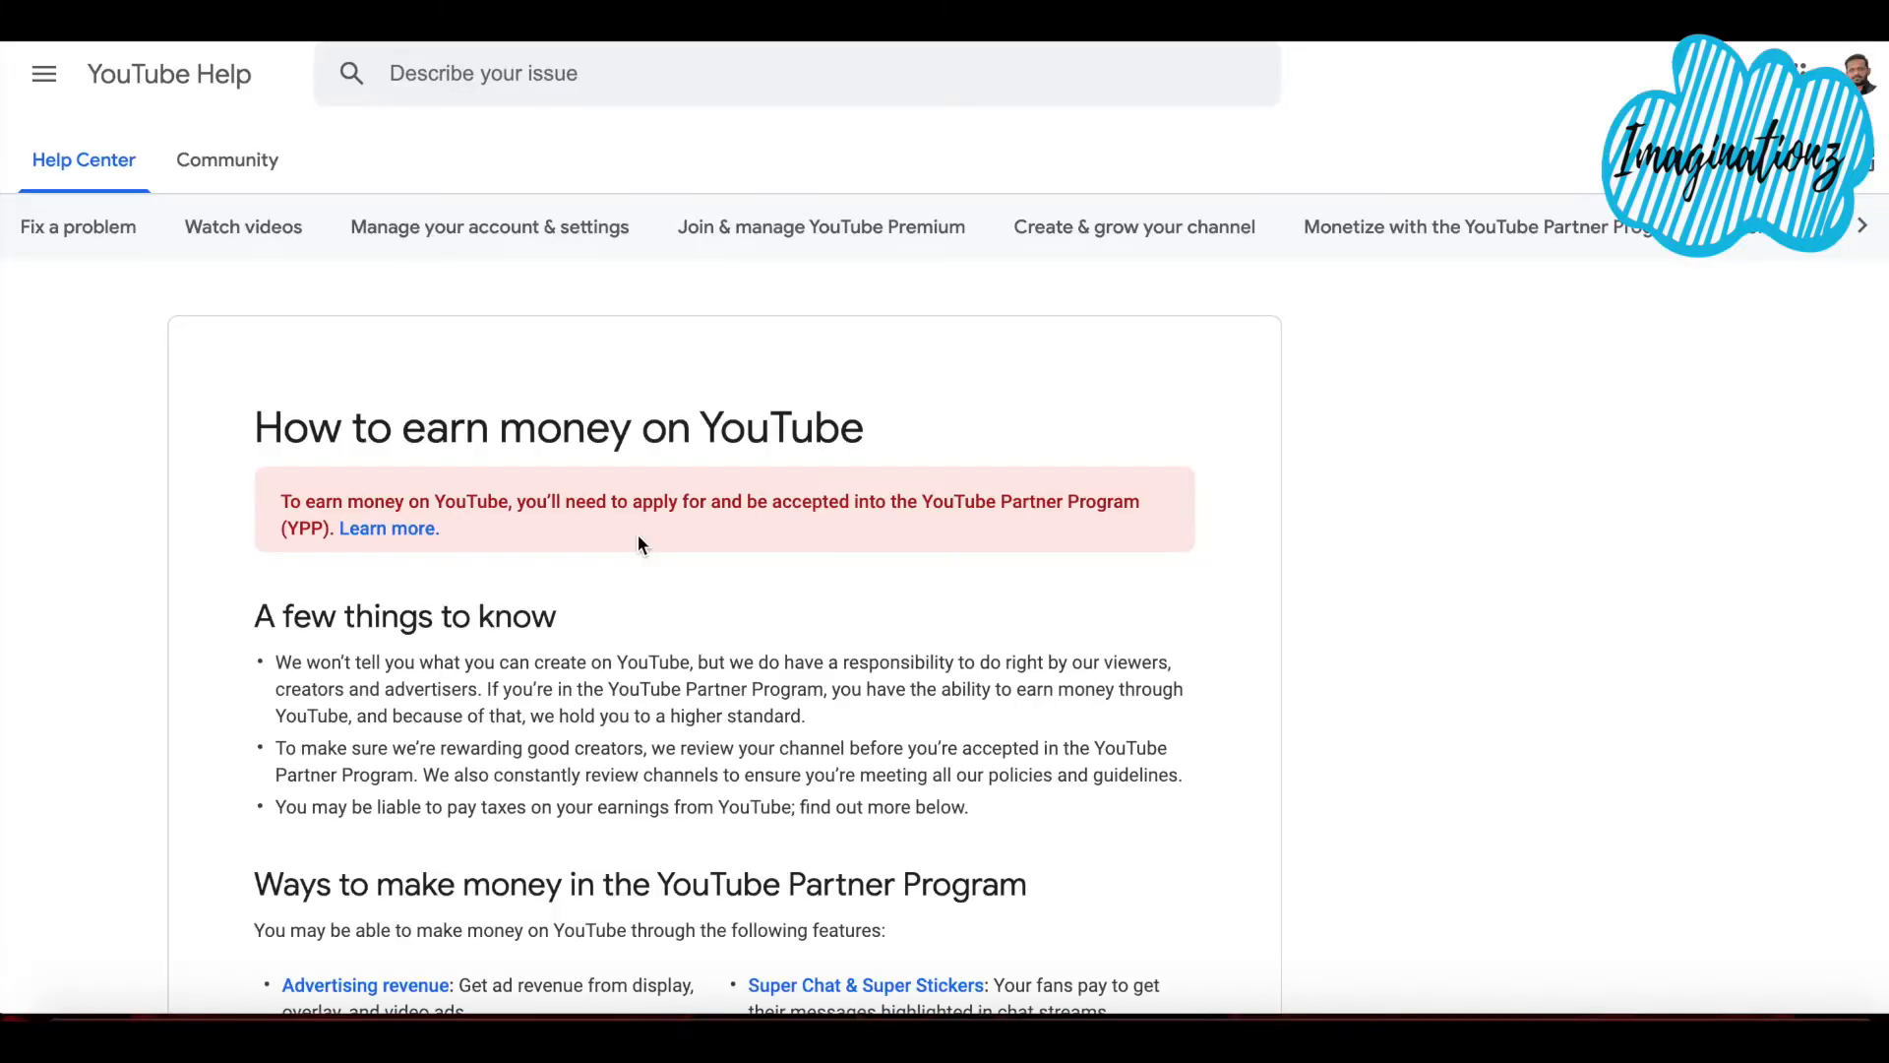
{"action": "scroll", "coordinate": [638, 536], "scroll_direction": "down", "scroll_amount": 3}
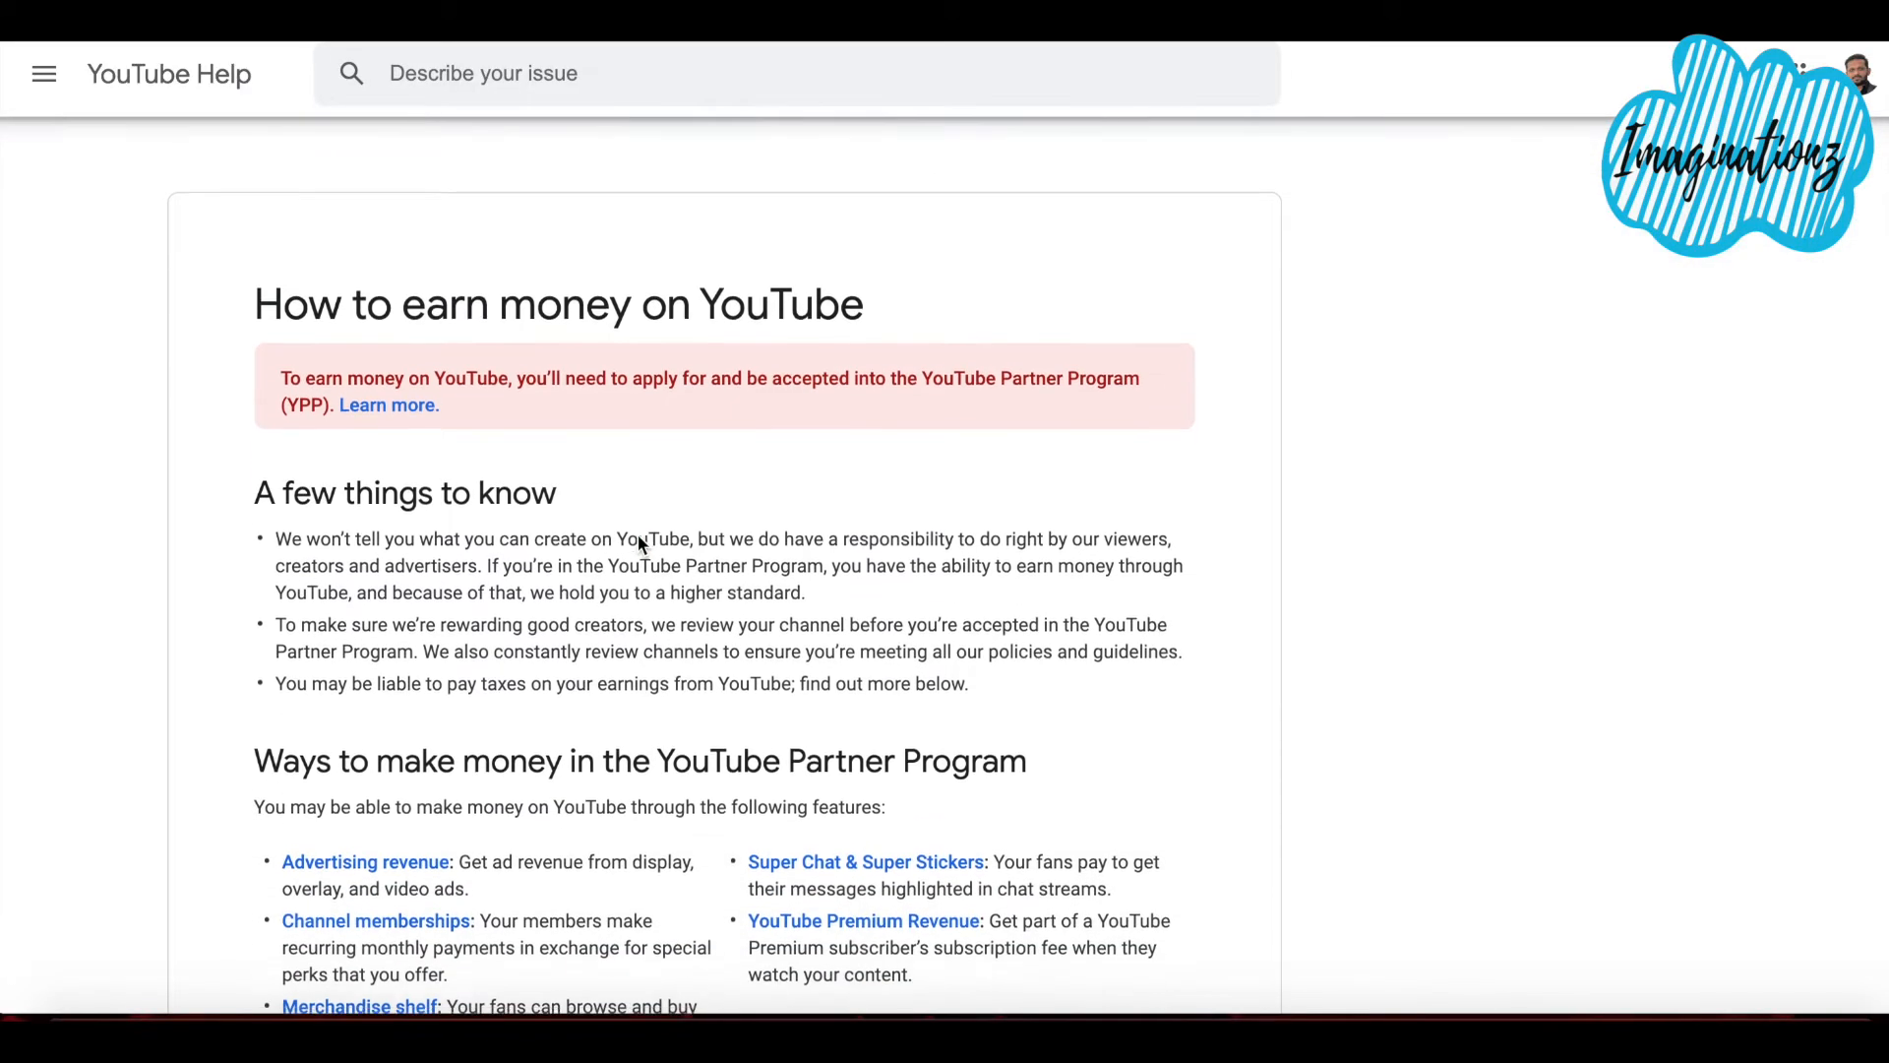
{"action": "scroll", "coordinate": [638, 537], "scroll_direction": "down", "scroll_amount": 3}
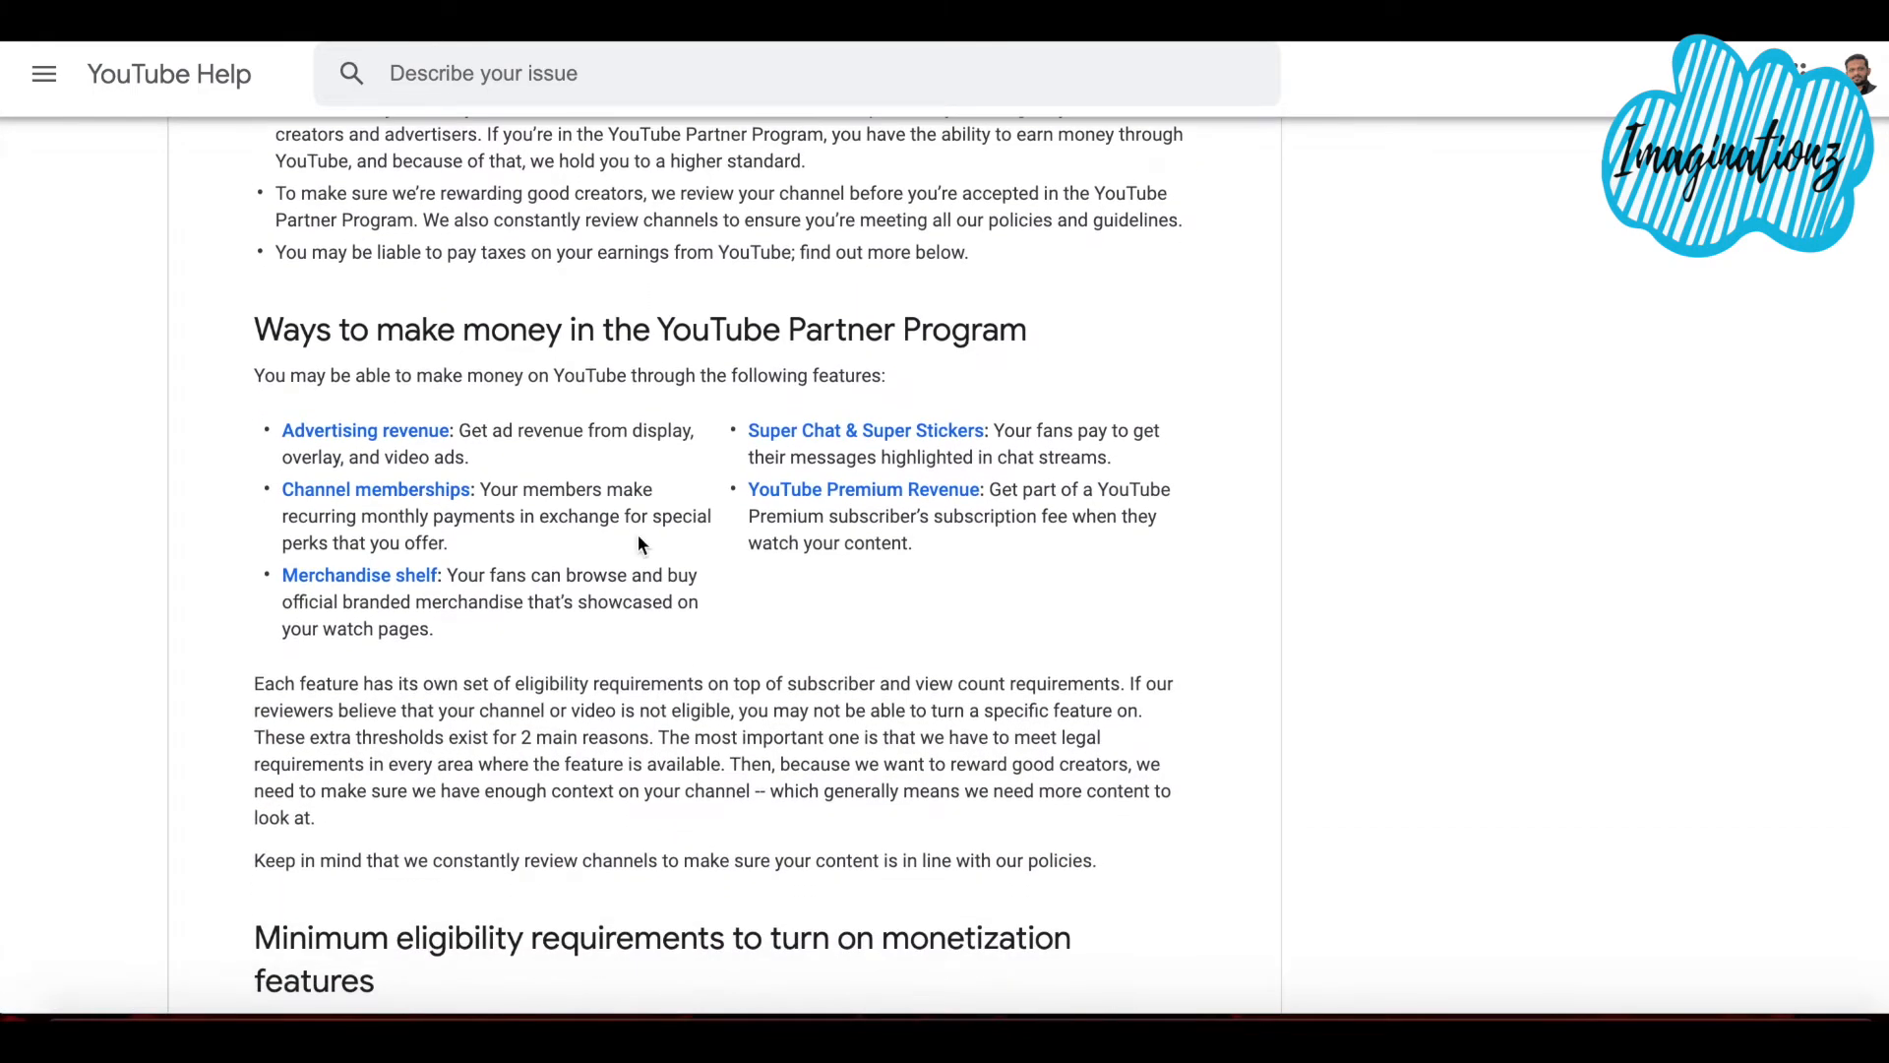
{"action": "scroll", "coordinate": [638, 536], "scroll_direction": "down", "scroll_amount": 3}
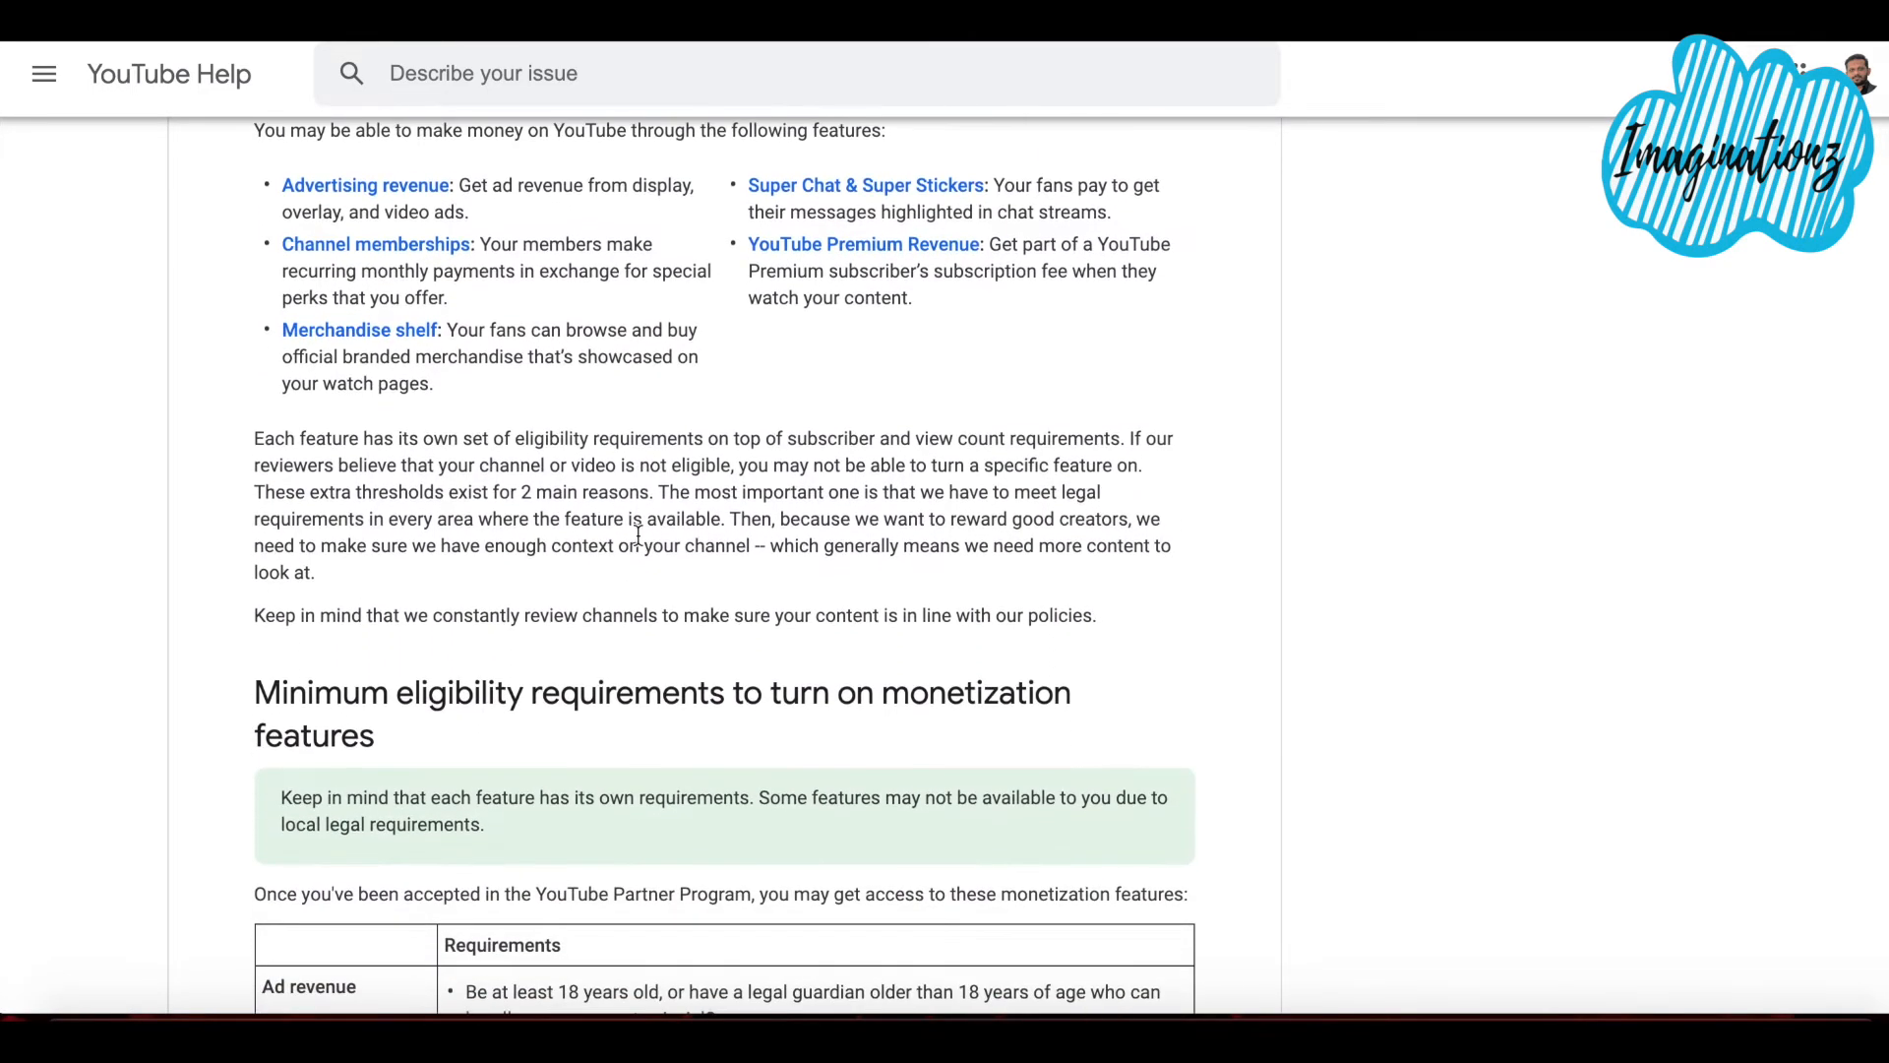
{"action": "scroll", "coordinate": [637, 536], "scroll_direction": "down", "scroll_amount": 4}
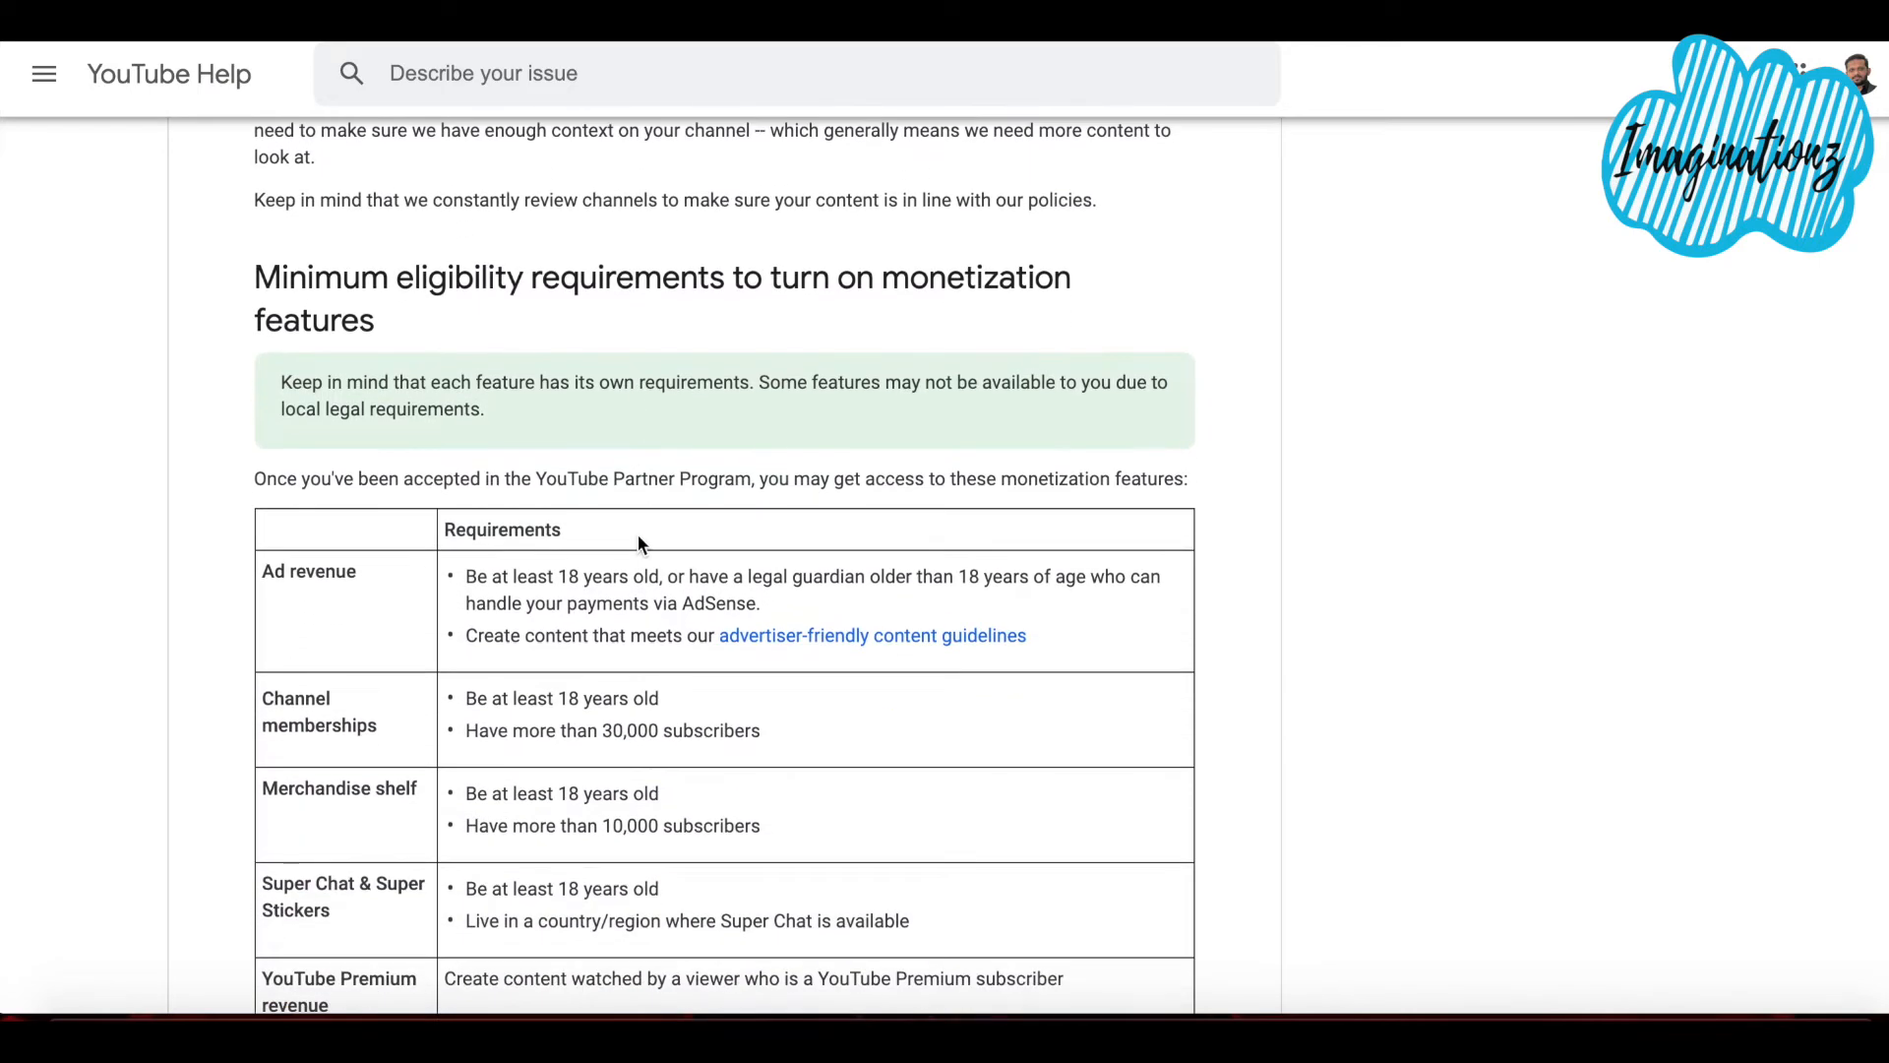
{"action": "scroll", "coordinate": [637, 534], "scroll_direction": "down", "scroll_amount": 4}
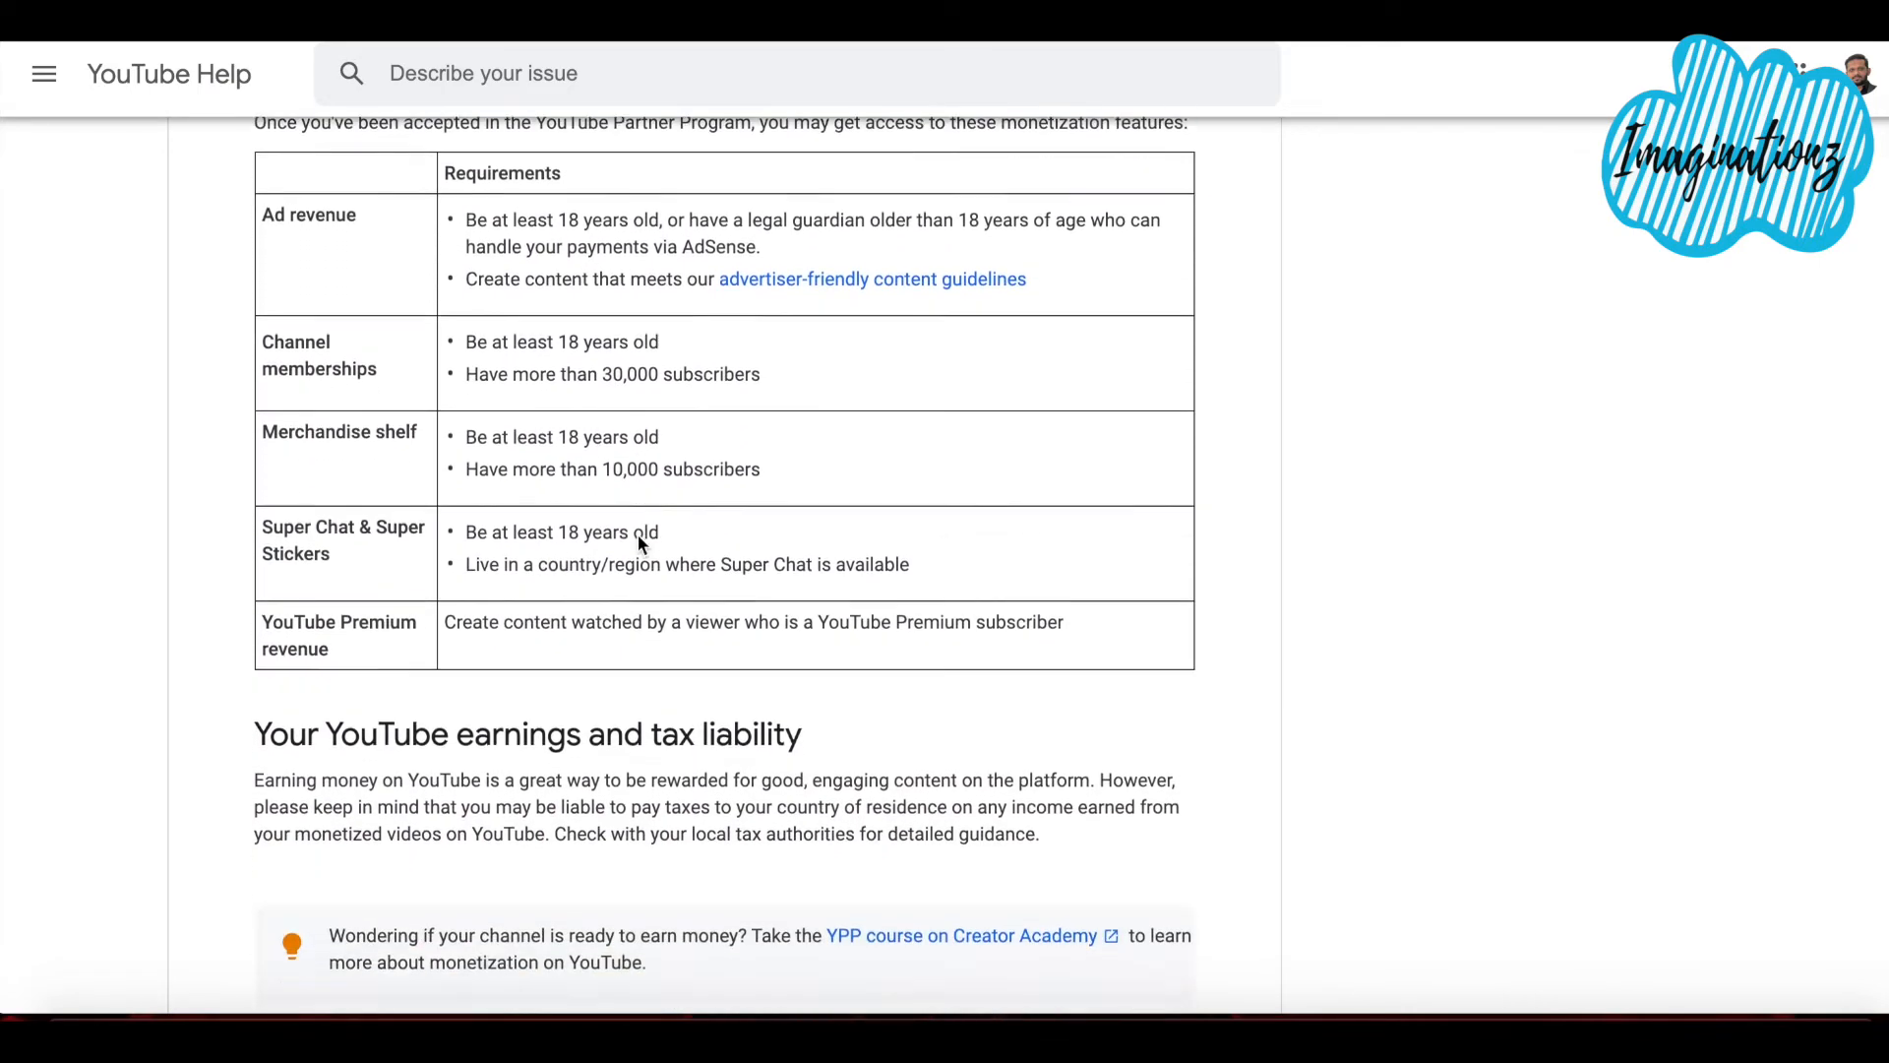
{"action": "scroll", "coordinate": [638, 541], "scroll_direction": "down", "scroll_amount": 3}
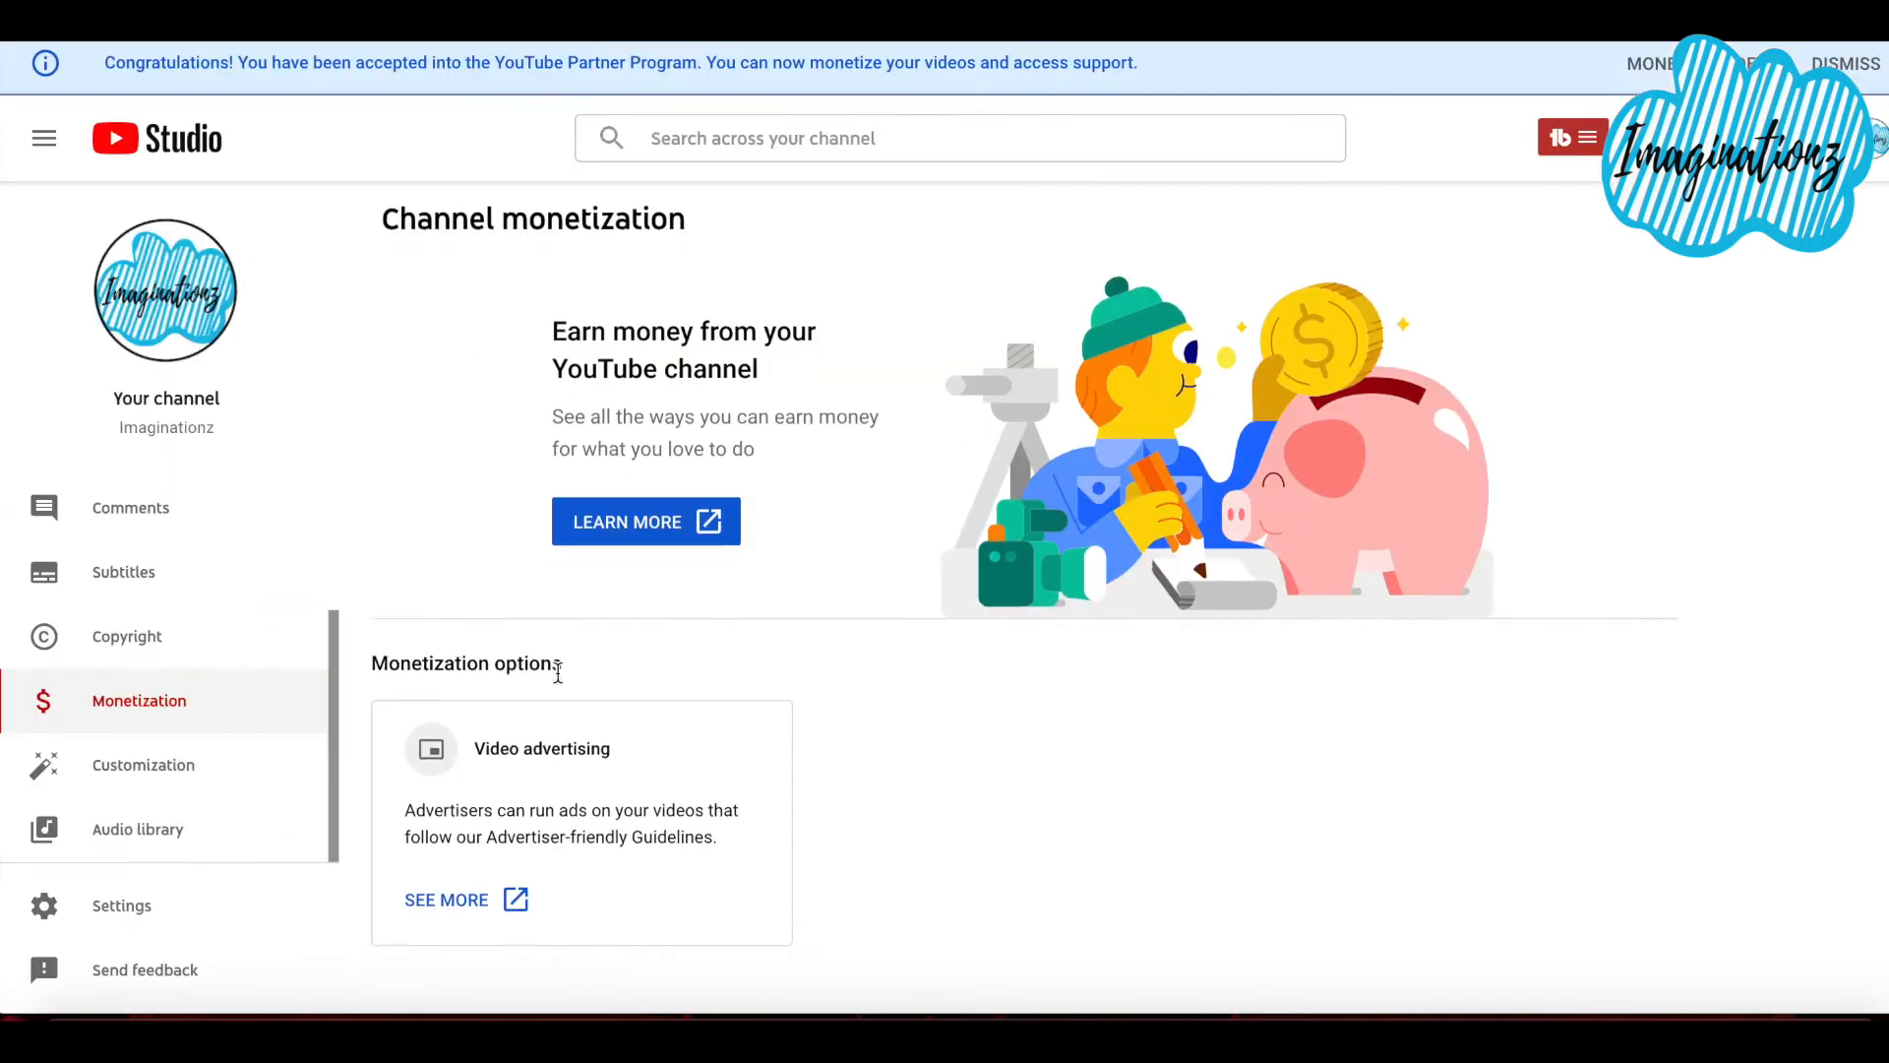
Review the channel's monetization options and read the advertiser-friendly content guidelines linked from Video advertising.
{"action": "scroll", "coordinate": [539, 698], "scroll_direction": "down", "scroll_amount": 2}
{"action": "scroll", "coordinate": [482, 768], "scroll_direction": "down", "scroll_amount": 2}
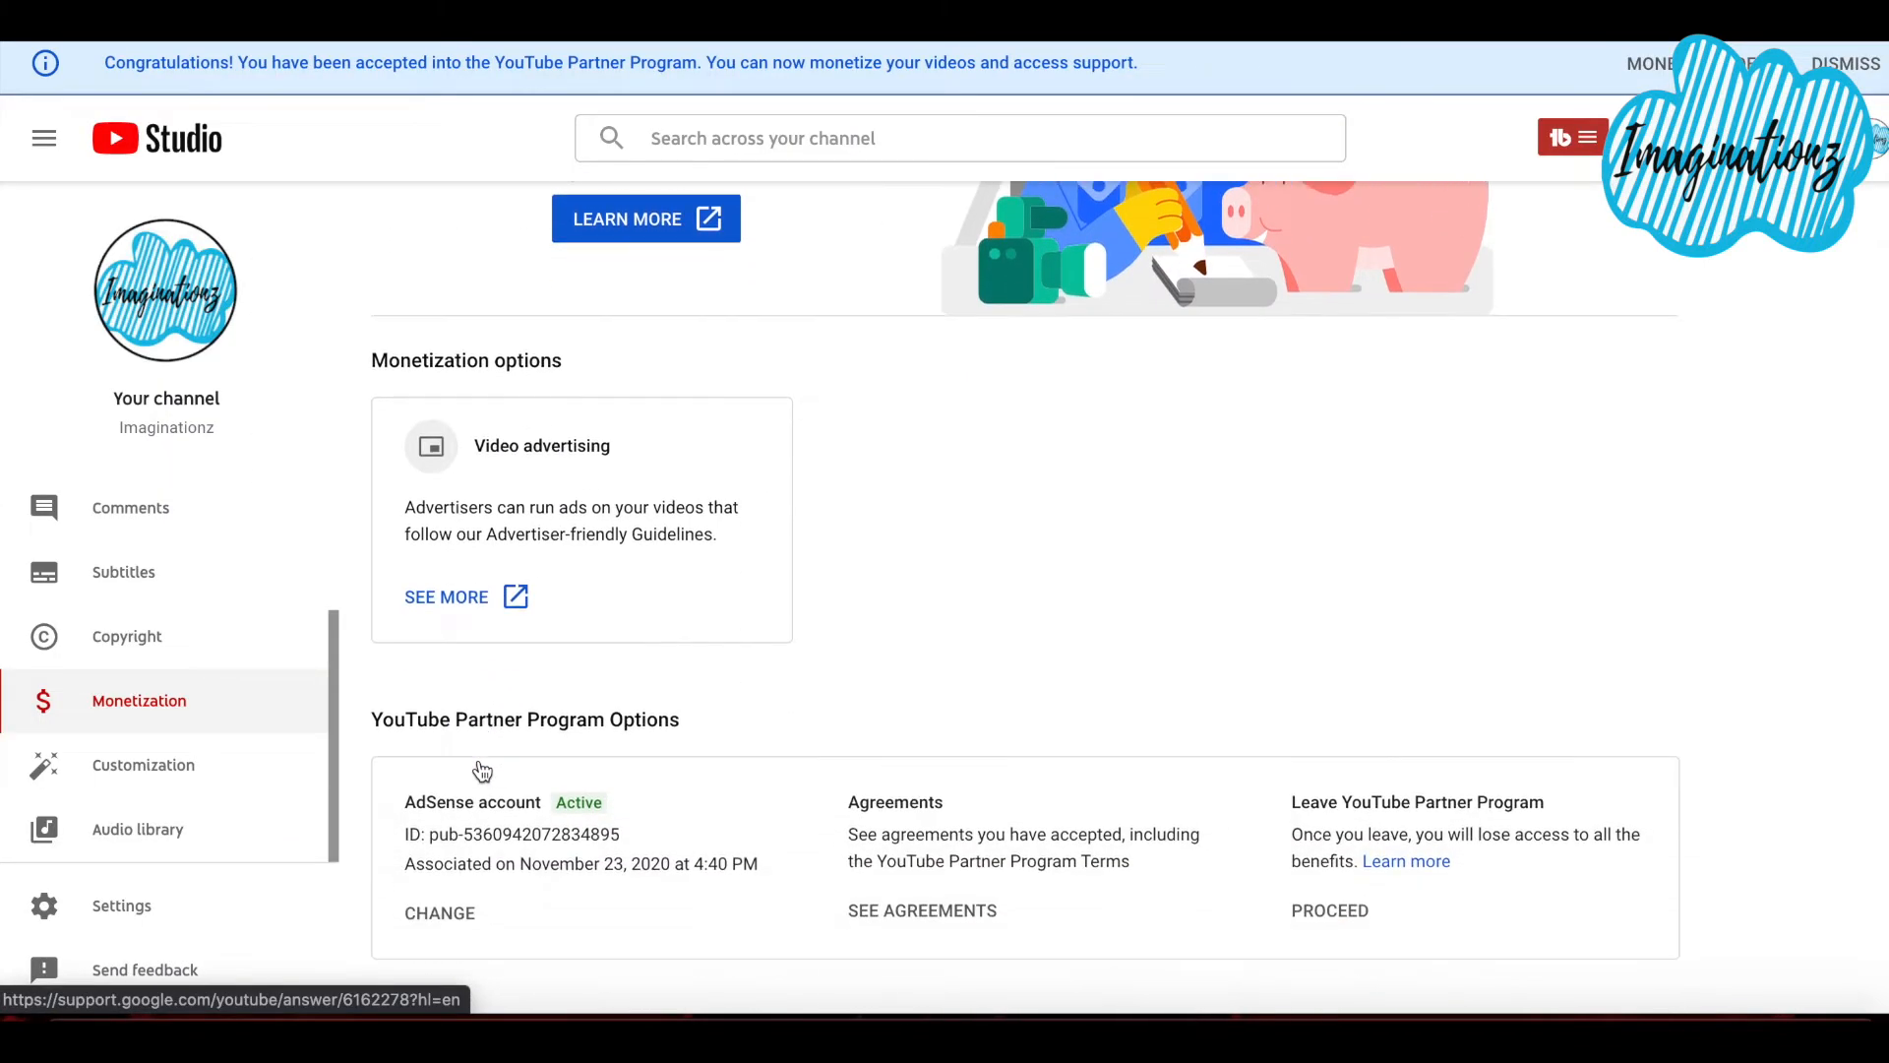
{"action": "left_click", "coordinate": [468, 599]}
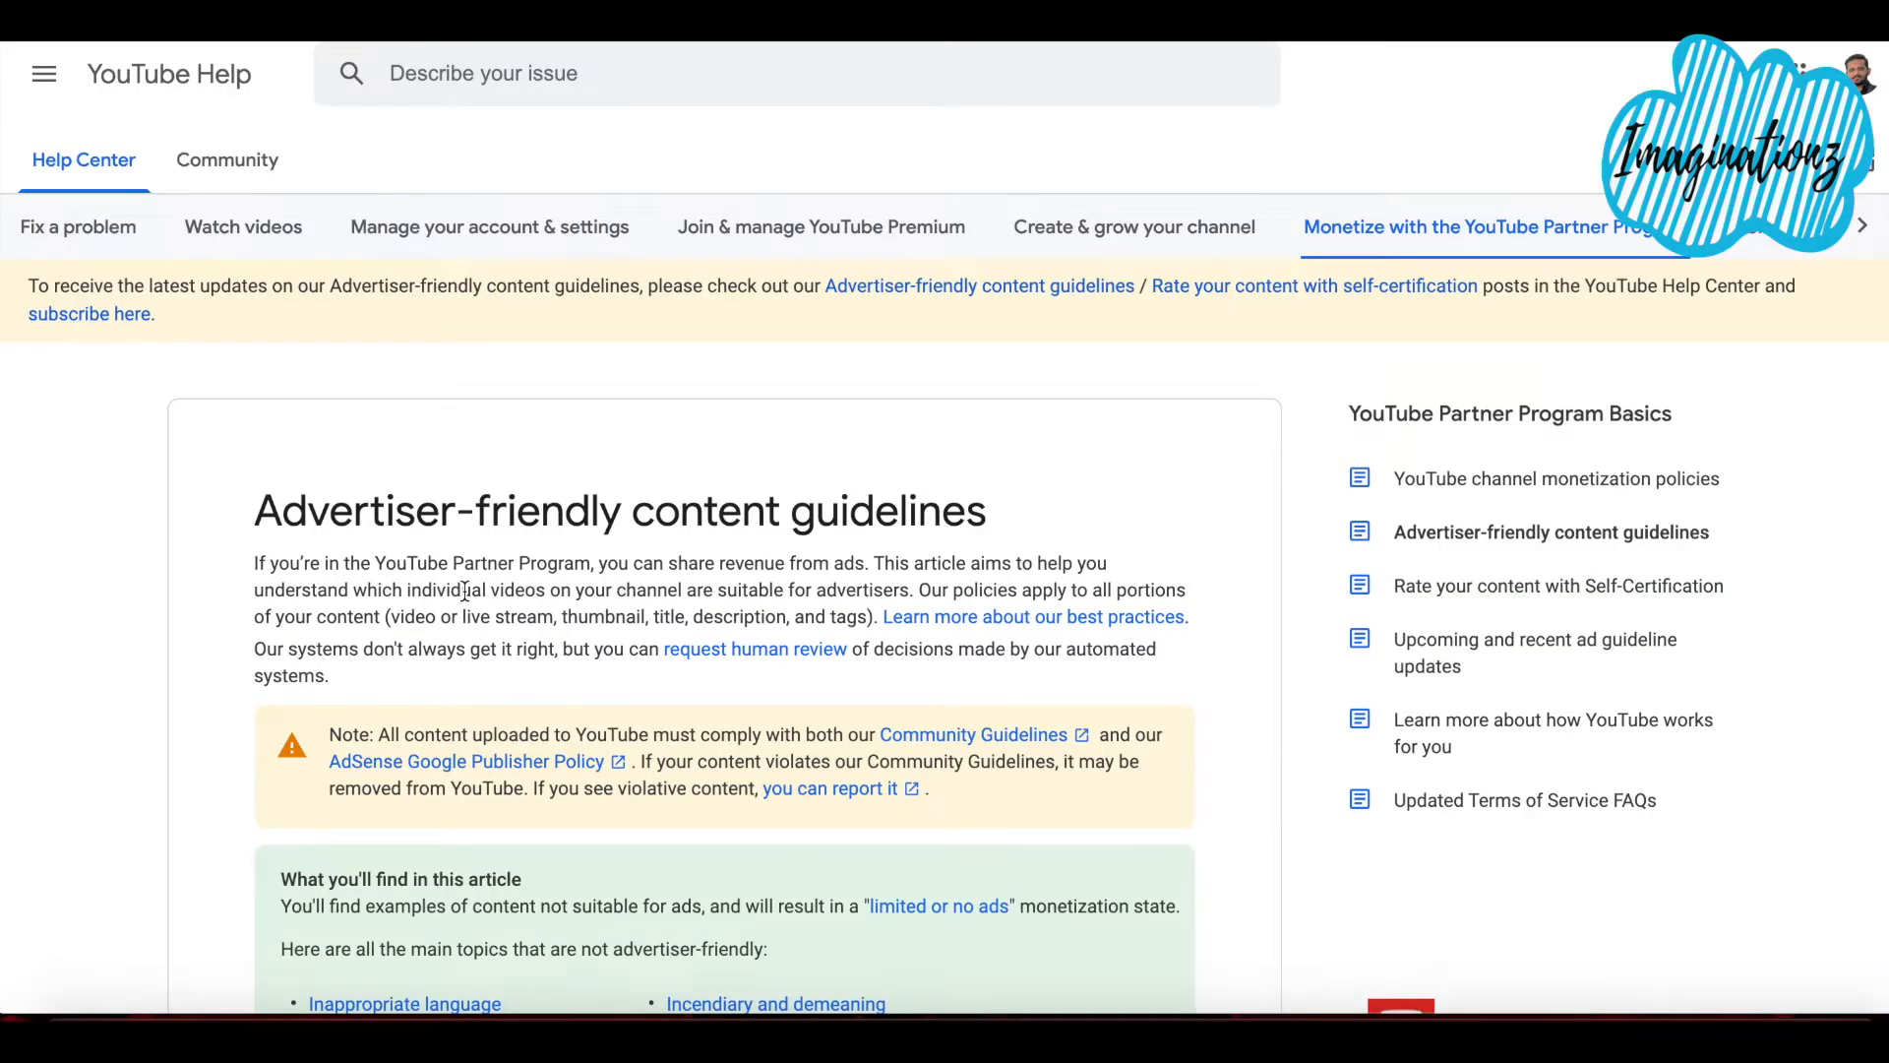
{"action": "scroll", "coordinate": [466, 590], "scroll_direction": "down", "scroll_amount": 10}
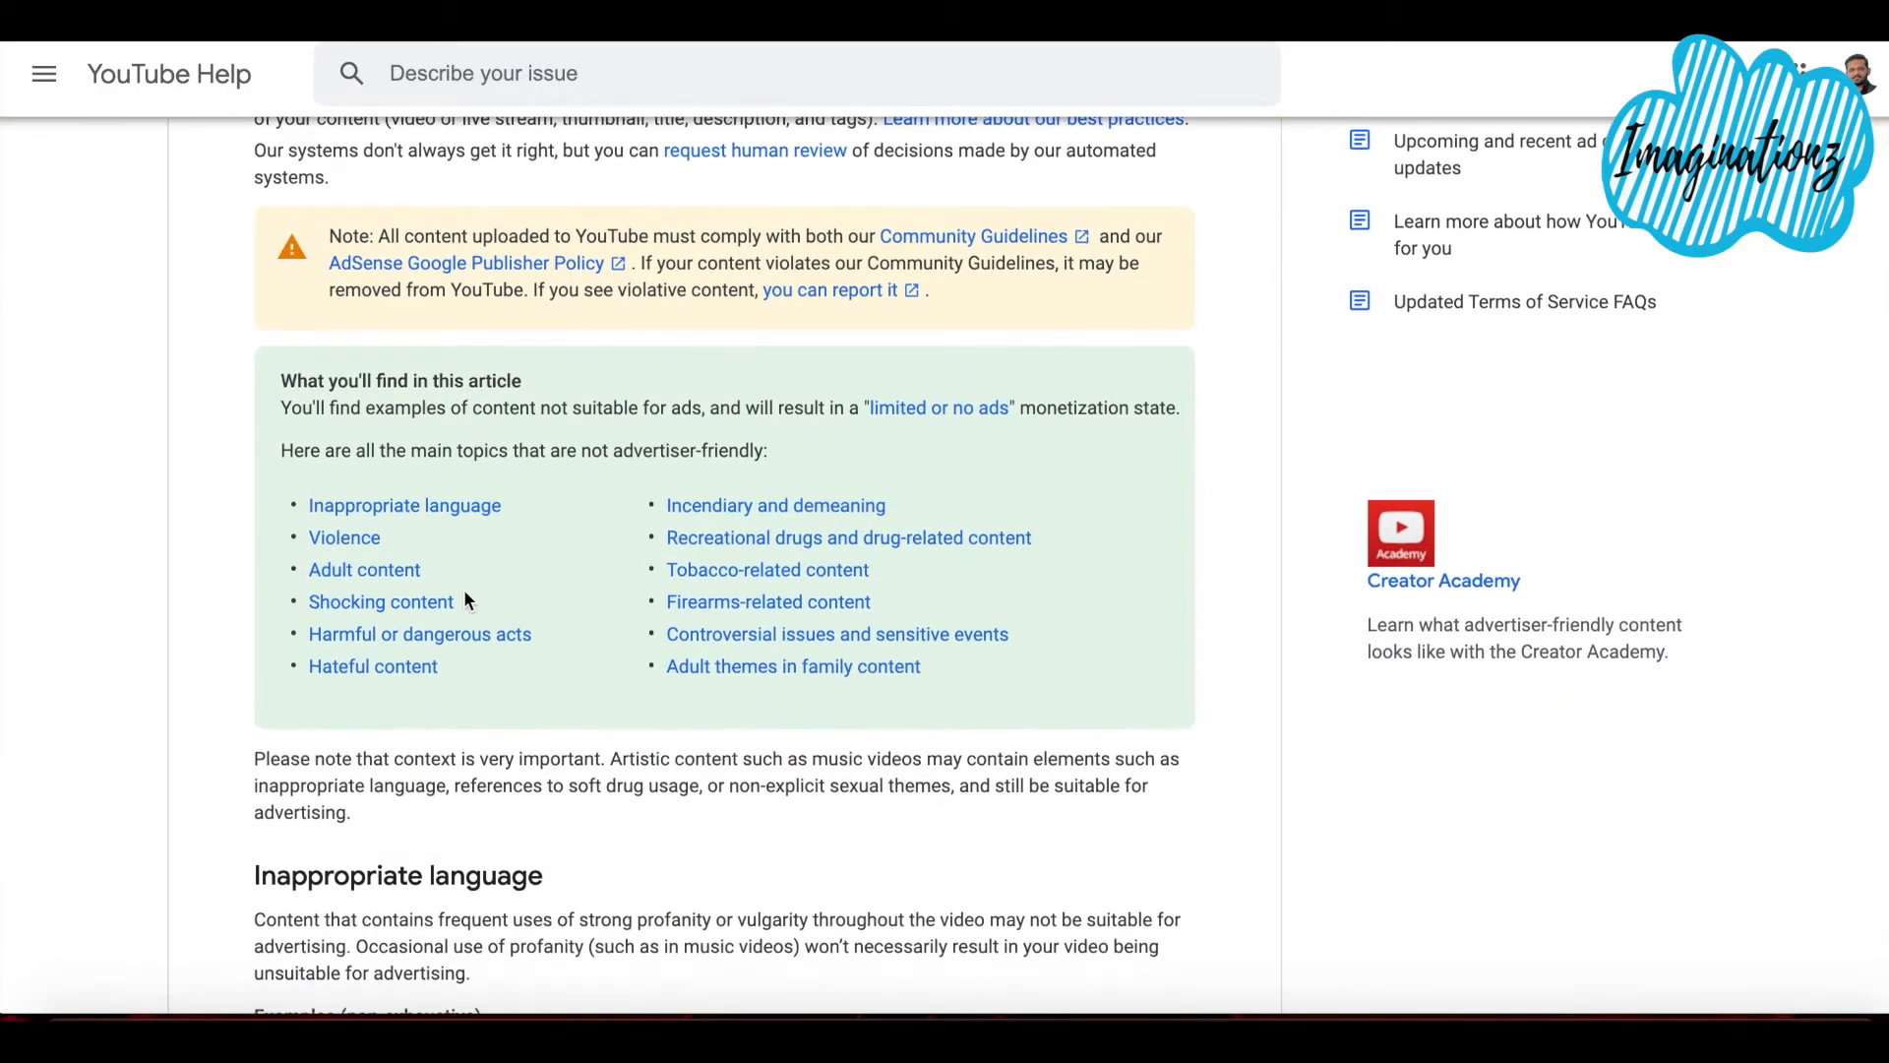
{"action": "scroll", "coordinate": [465, 599], "scroll_direction": "down", "scroll_amount": 9}
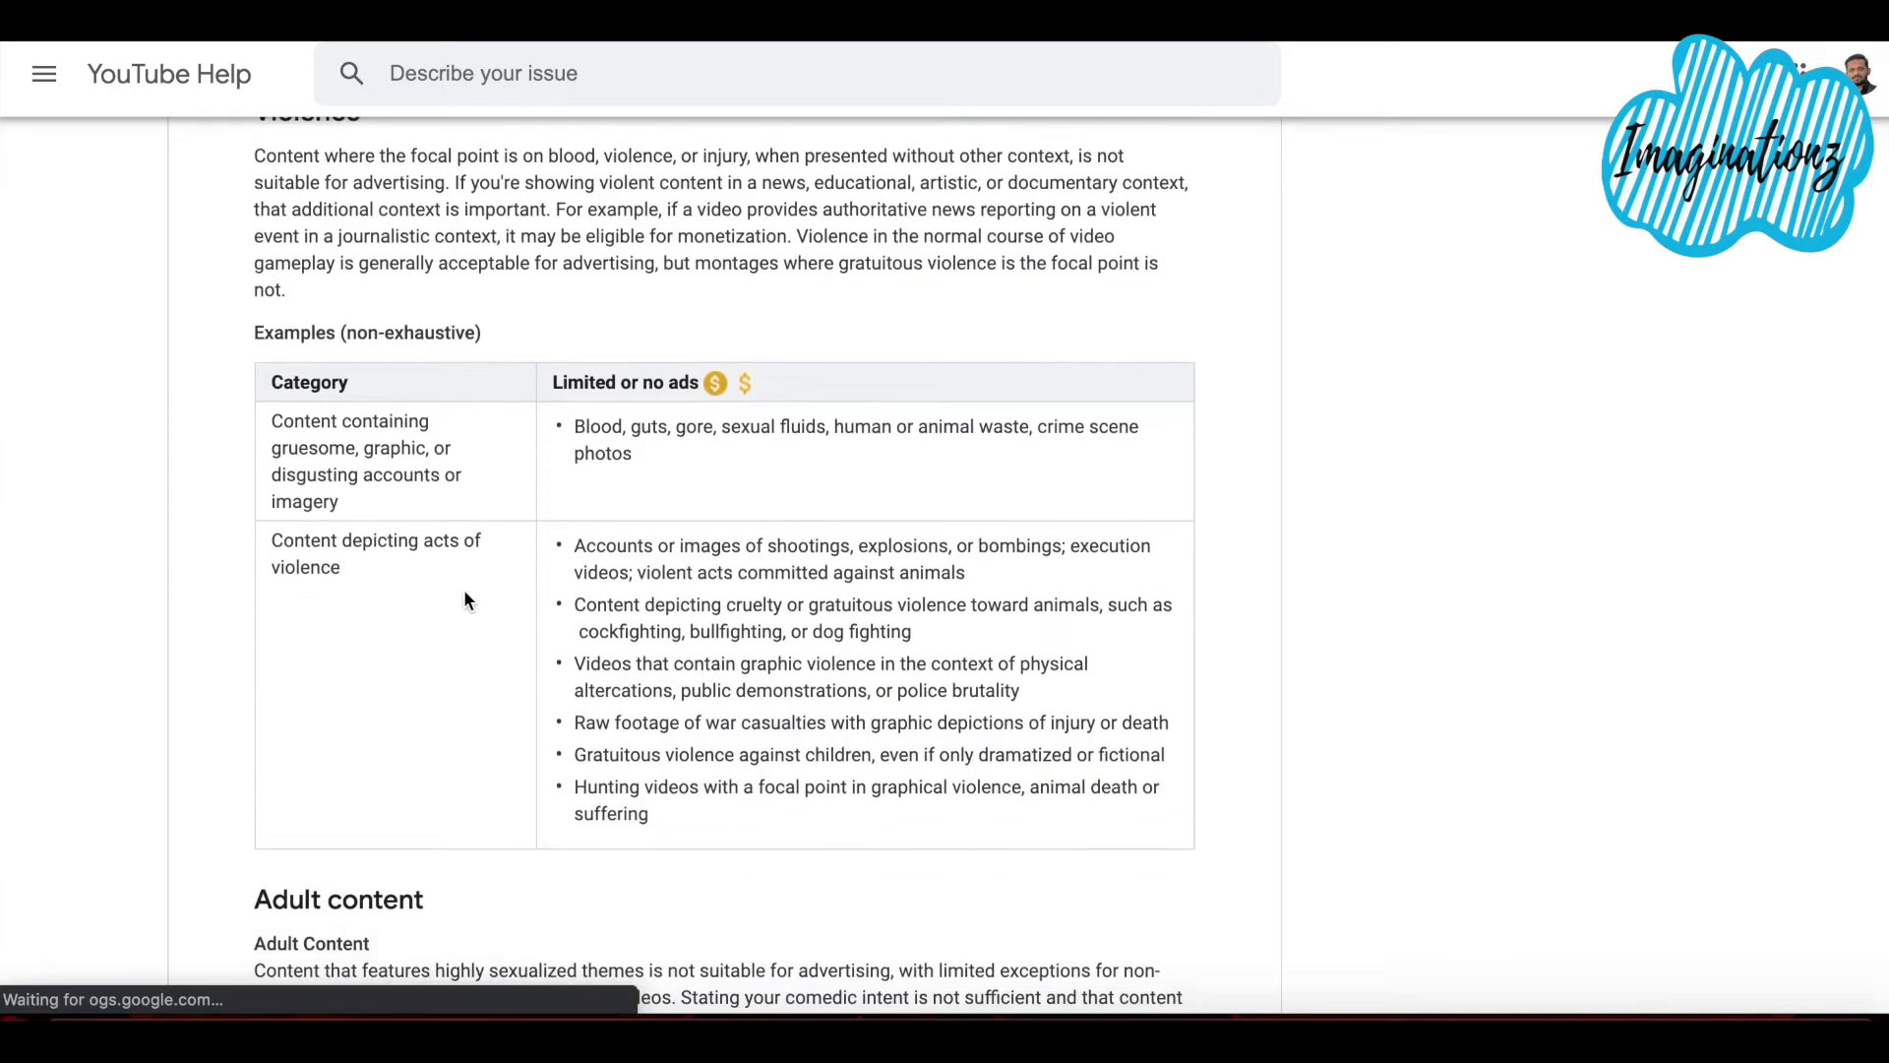
{"action": "scroll", "coordinate": [466, 600], "scroll_direction": "down", "scroll_amount": 10}
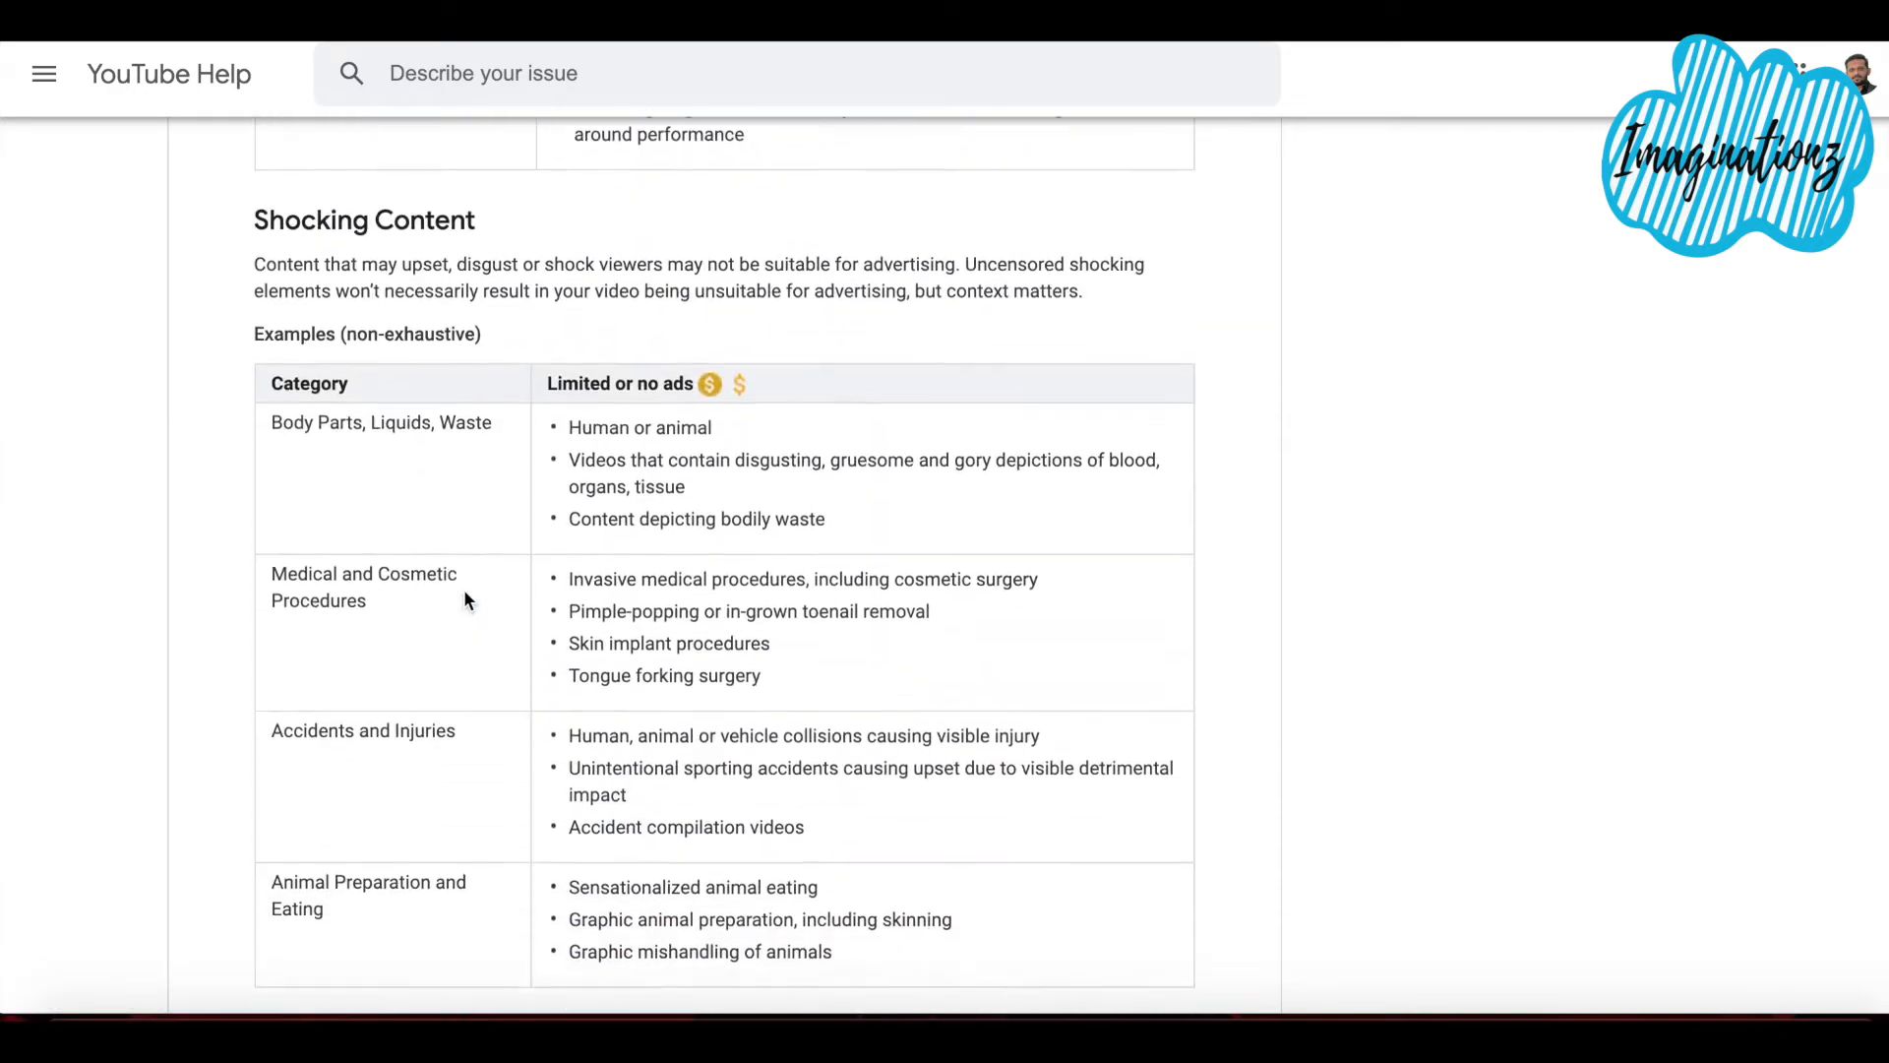
{"action": "scroll", "coordinate": [465, 600], "scroll_direction": "down", "scroll_amount": 10}
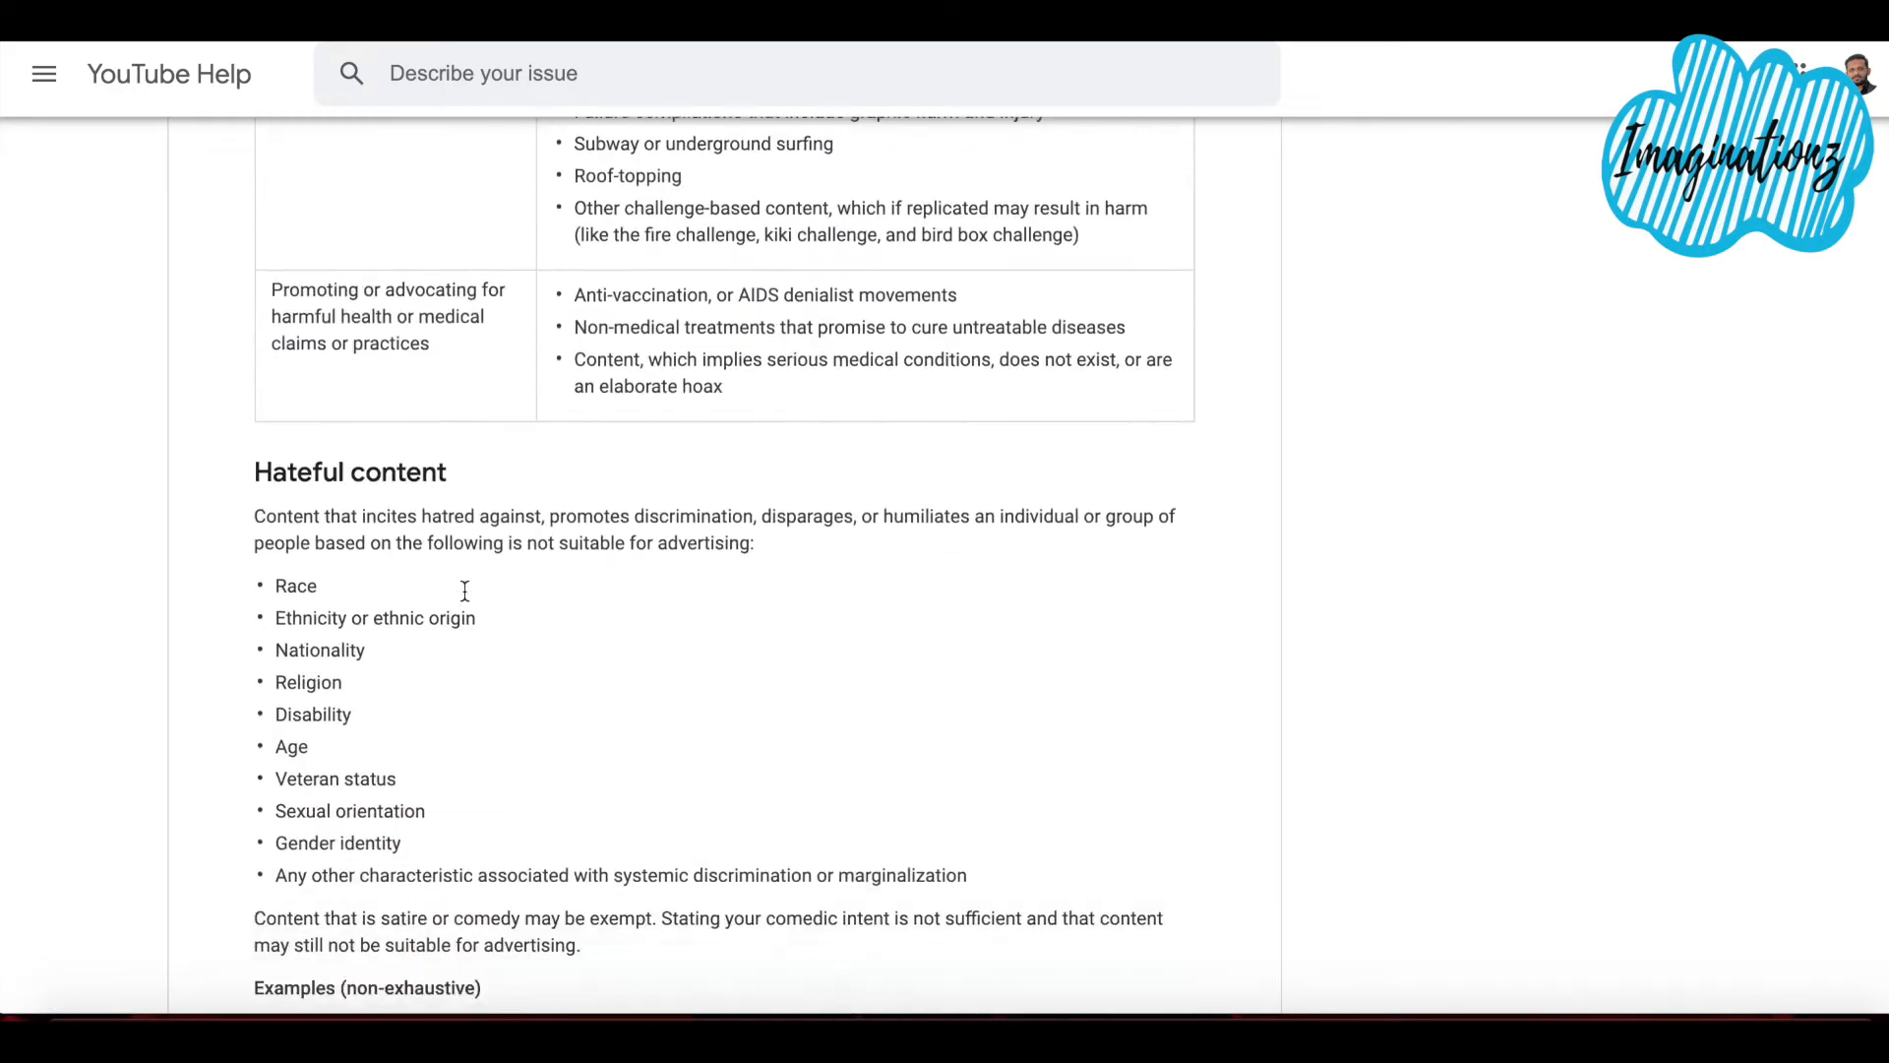
Finish reading the advertiser-friendly content guidelines and view the accepted YouTube Partner Program Terms from the channel's agreements.
{"action": "scroll", "coordinate": [465, 598], "scroll_direction": "down", "scroll_amount": 9}
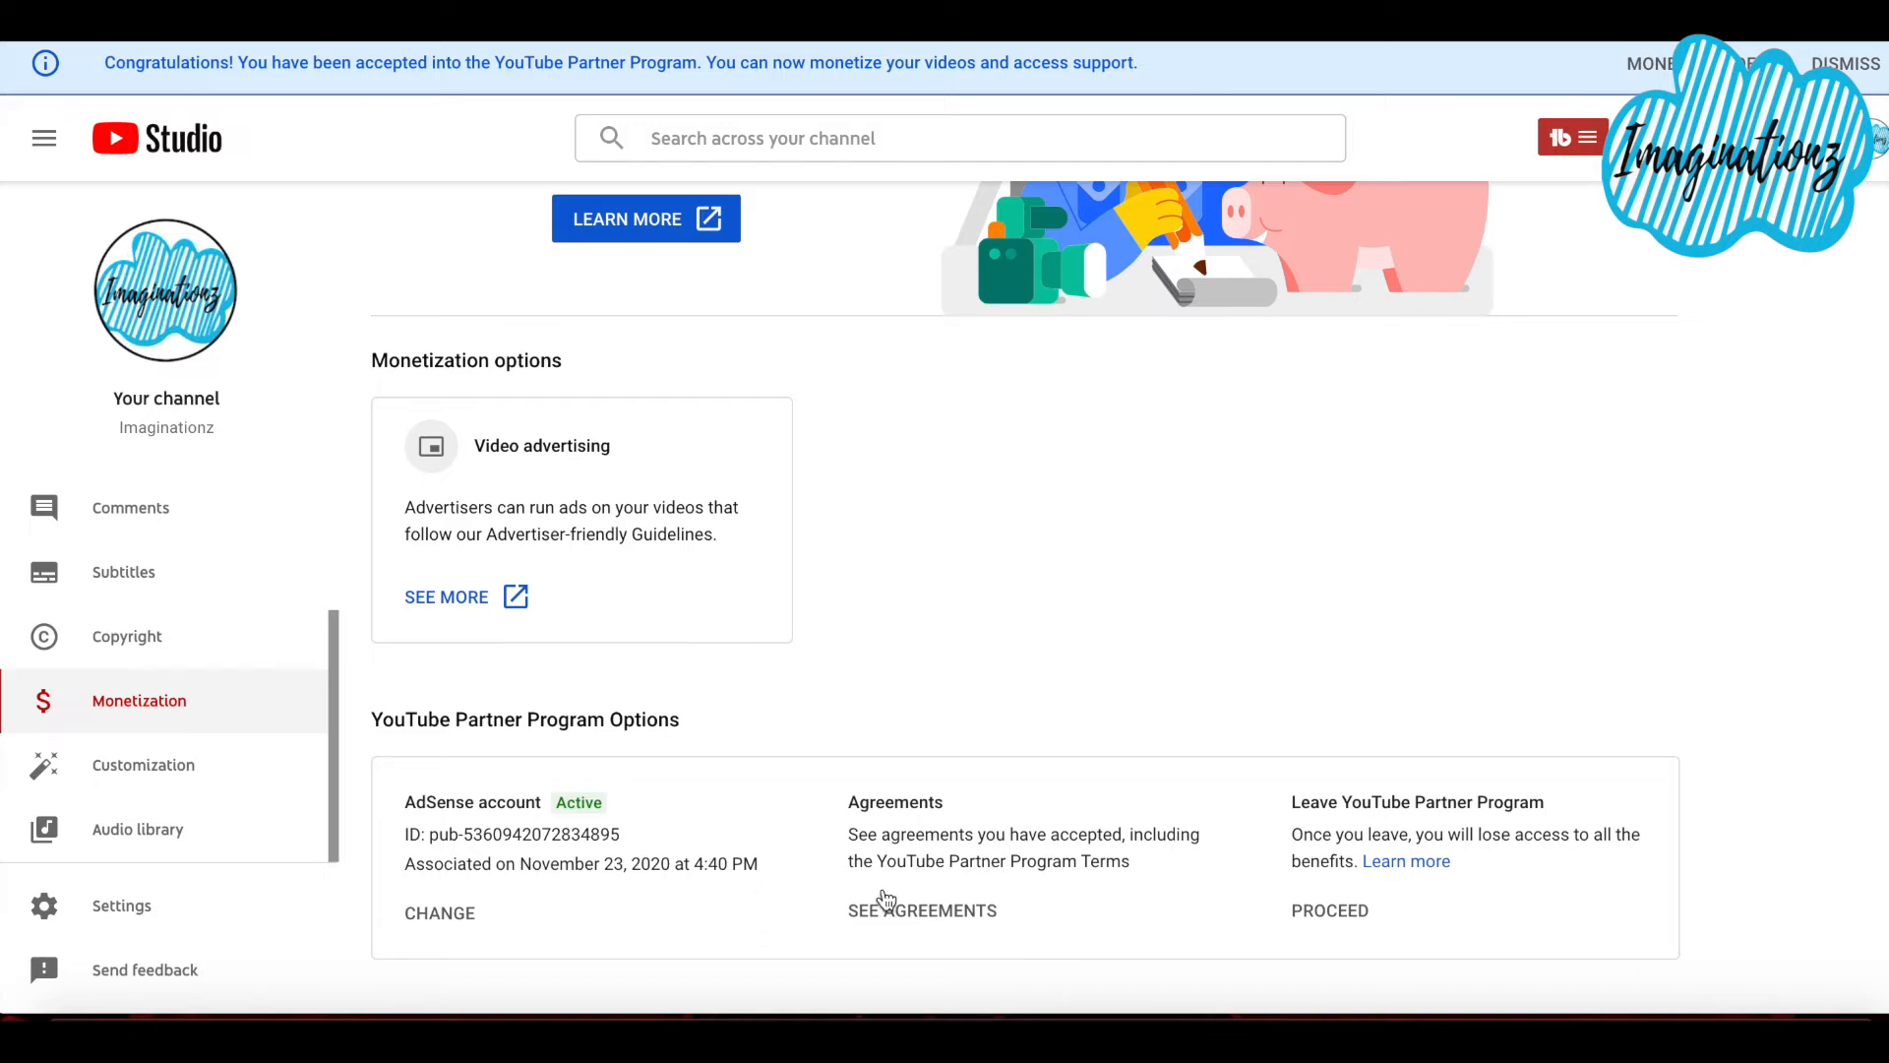
{"action": "left_click", "coordinate": [936, 913]}
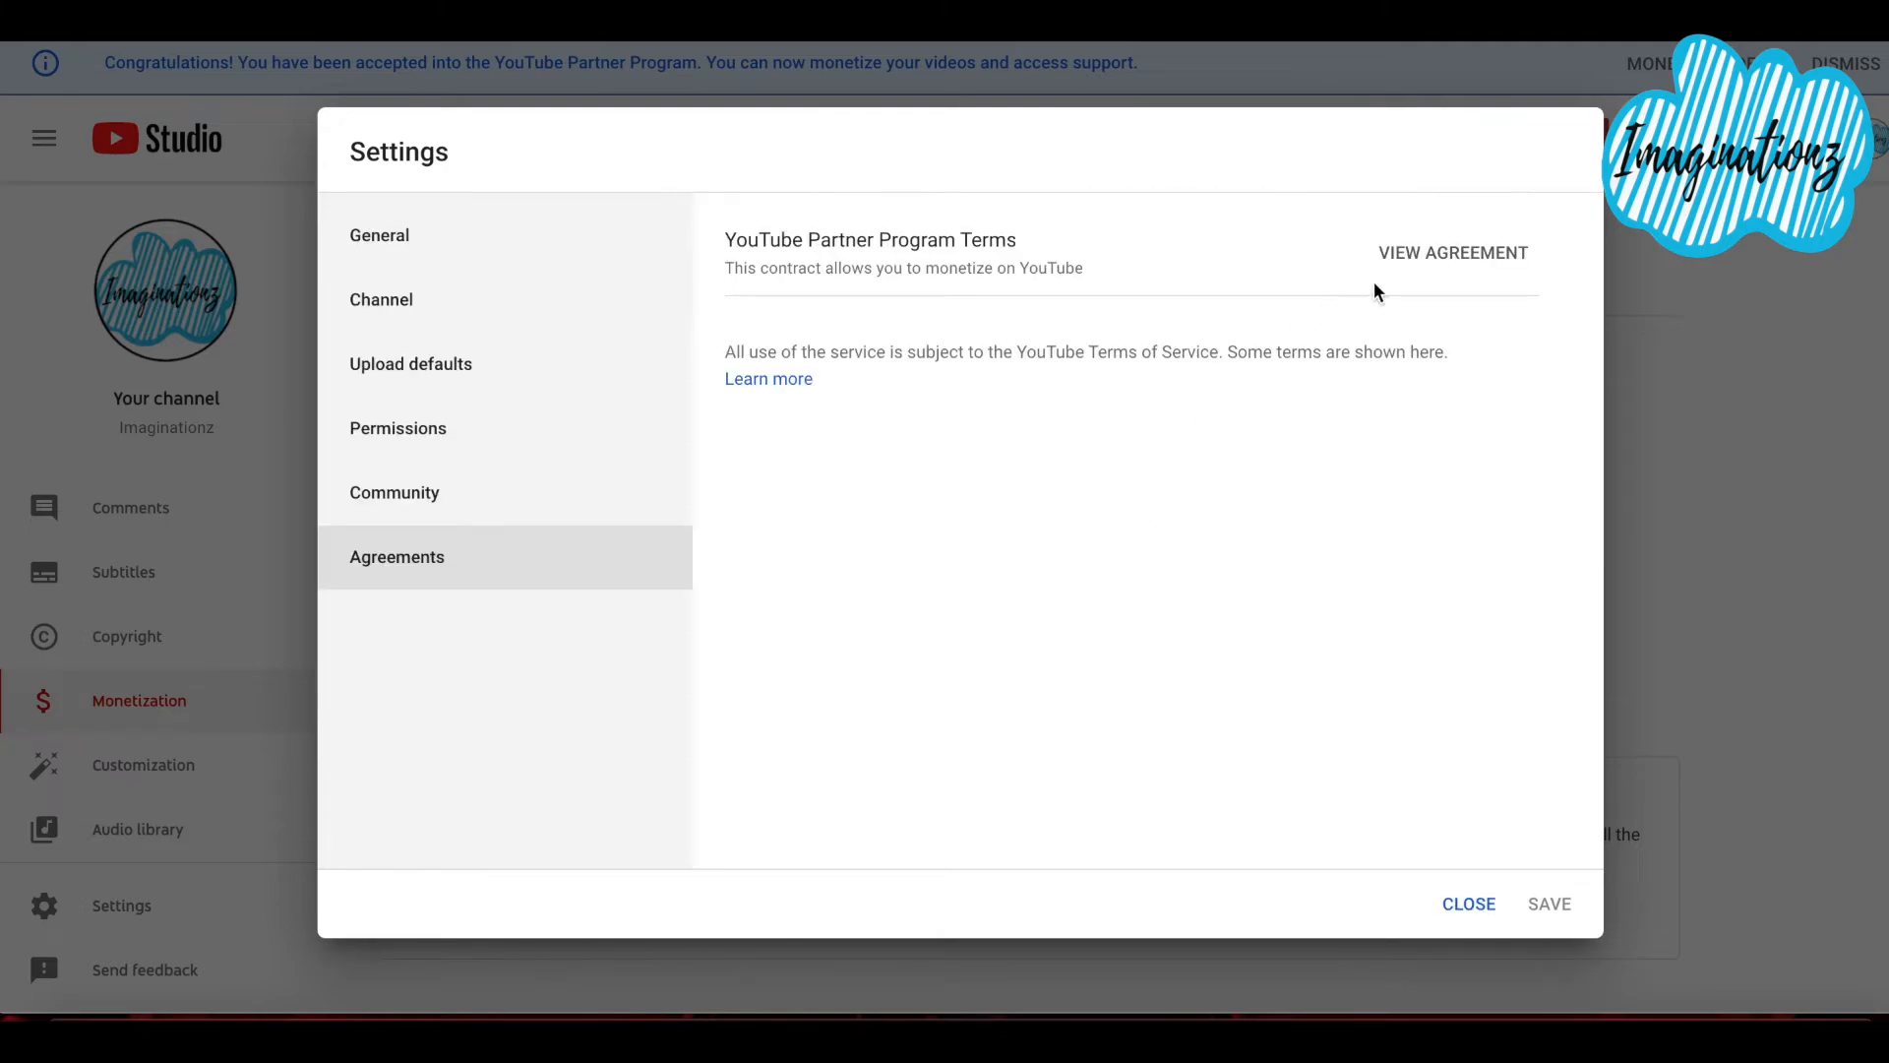
{"action": "left_click", "coordinate": [1417, 253]}
{"action": "scroll", "coordinate": [1117, 697], "scroll_direction": "down", "scroll_amount": 15}
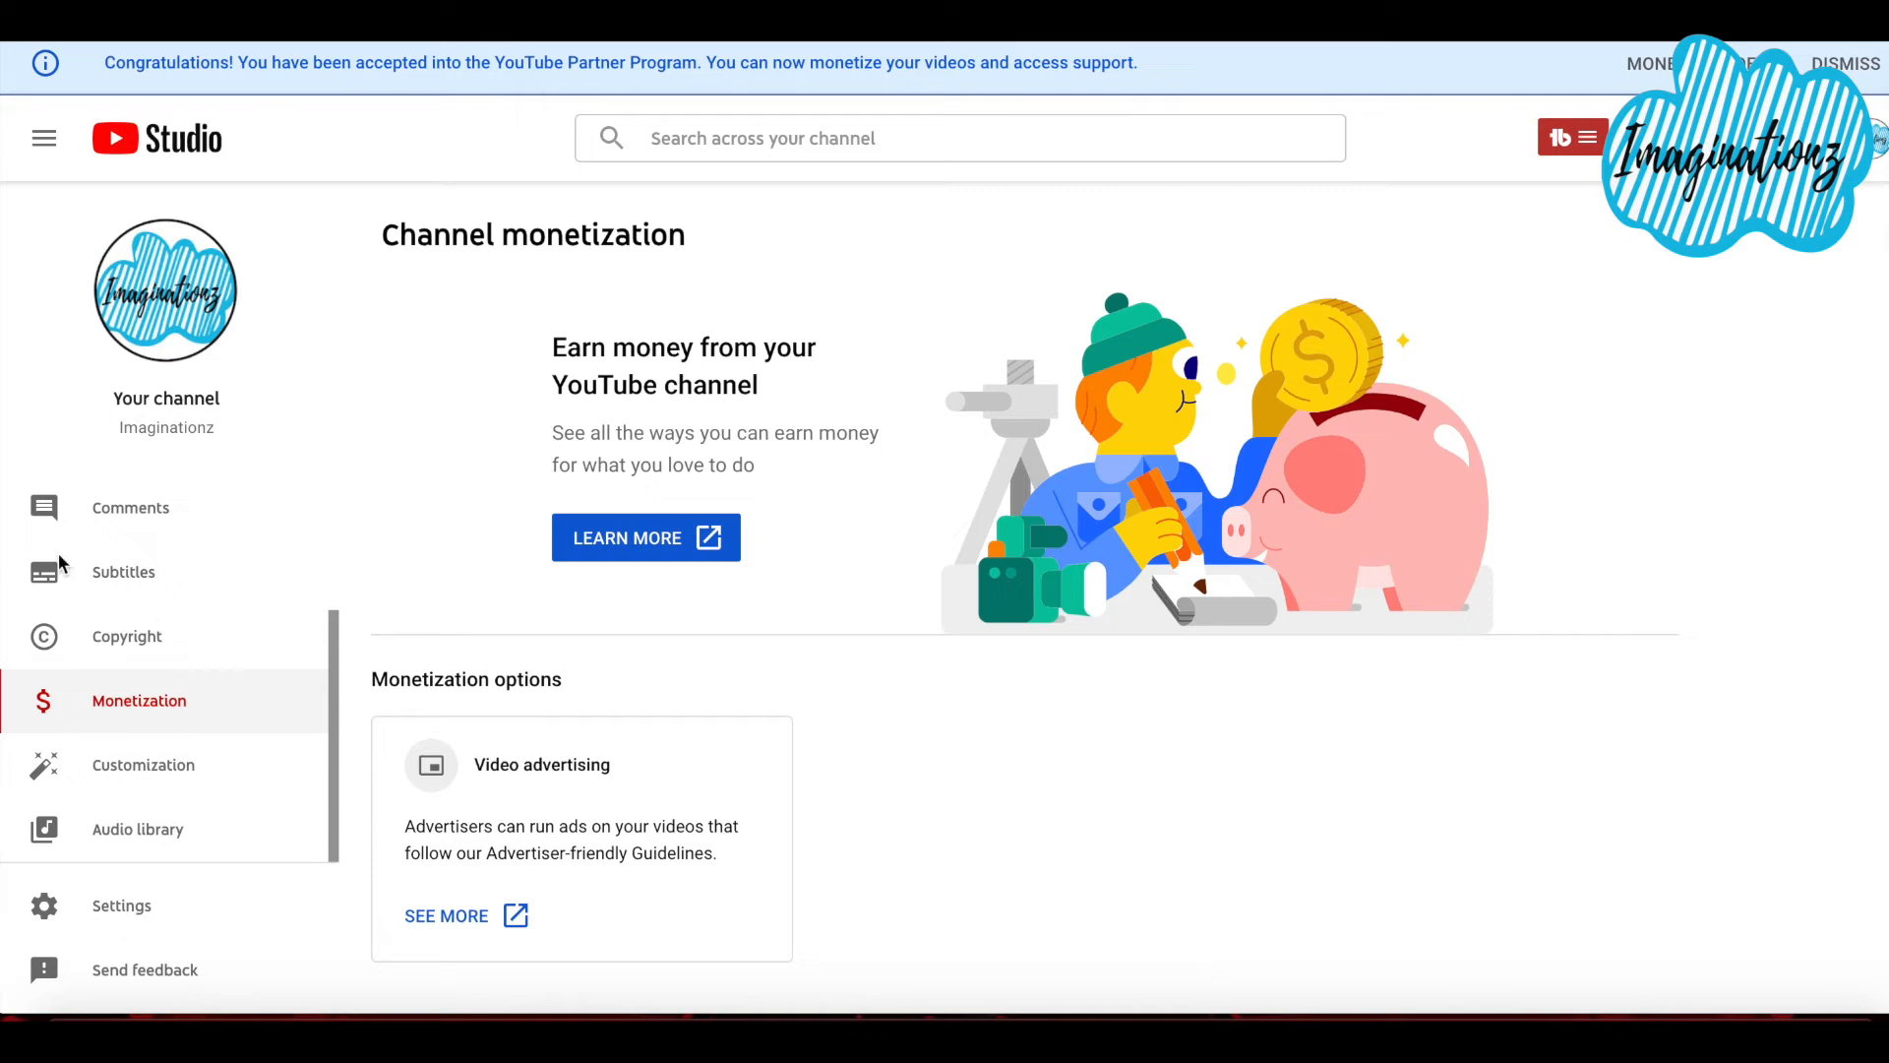
Select all videos on the first page of the channel content and bulk-edit their monetization to On, confirming the update.
{"action": "scroll", "coordinate": [57, 561], "scroll_direction": "up", "scroll_amount": 3}
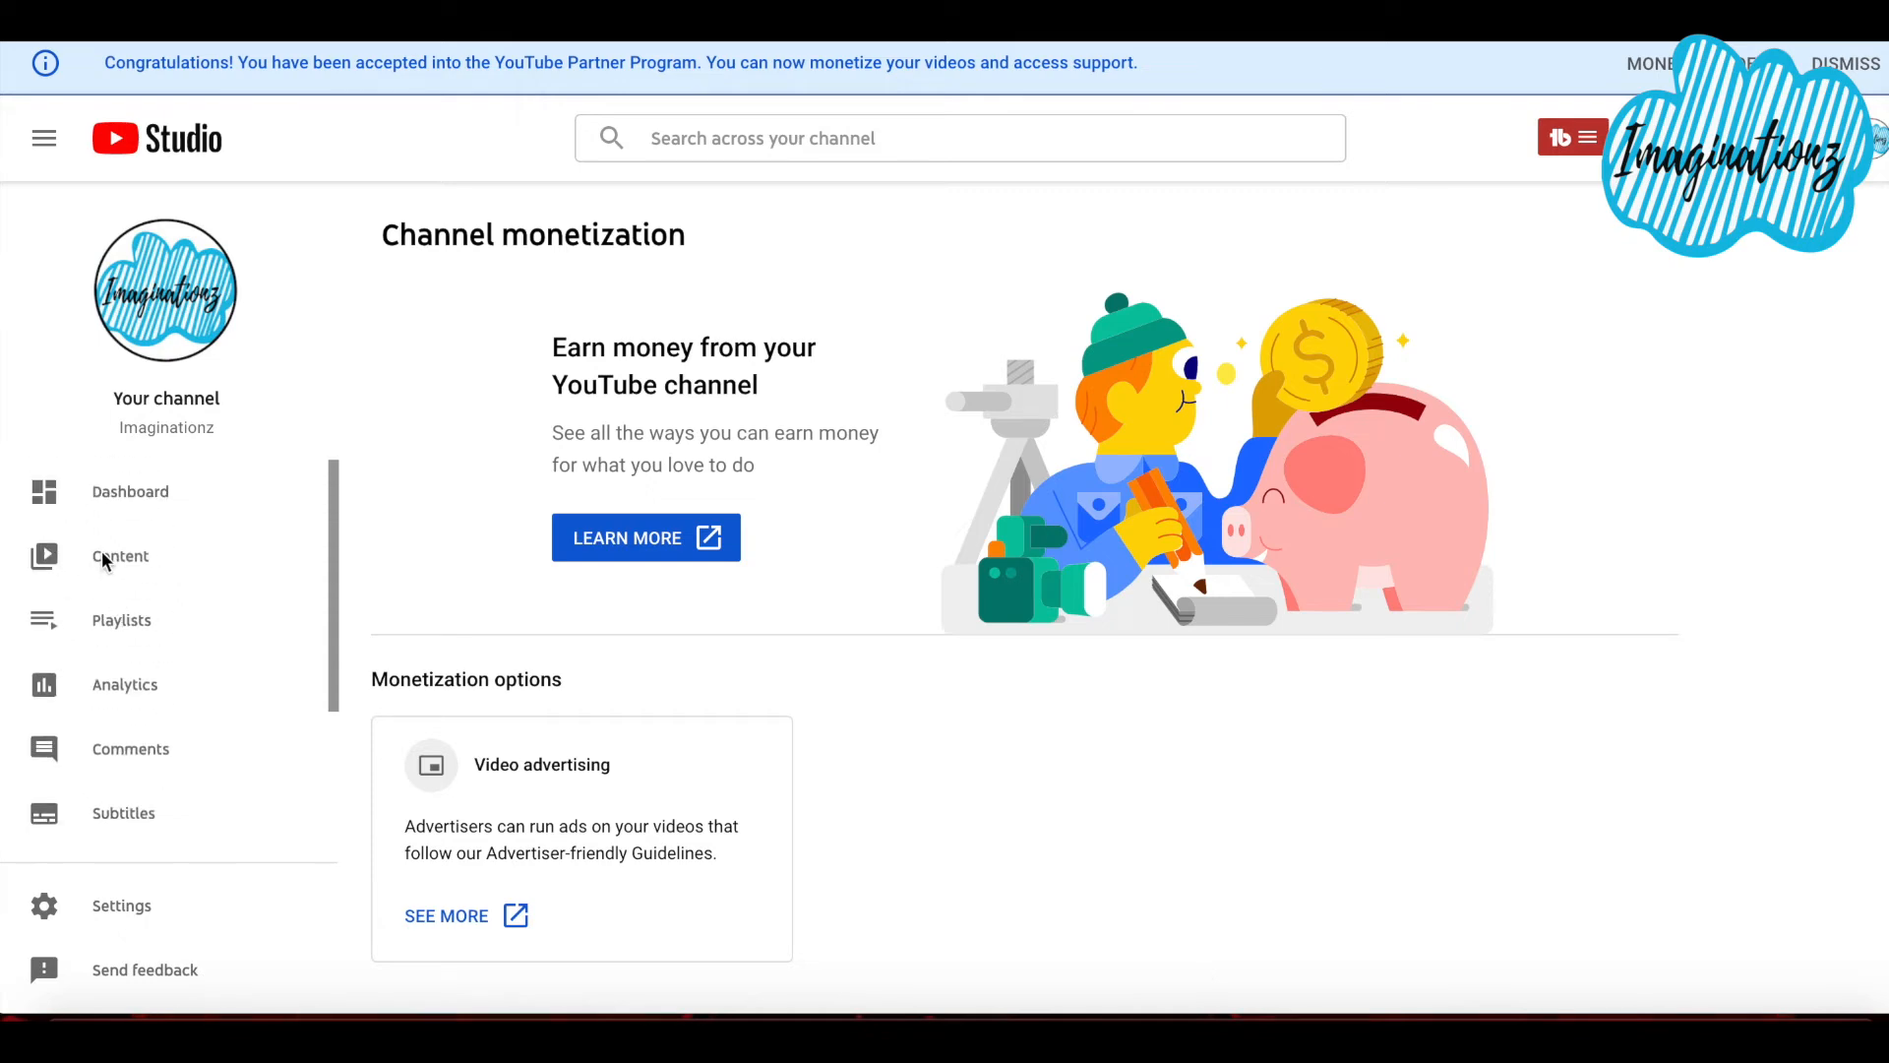
{"action": "left_click", "coordinate": [102, 559]}
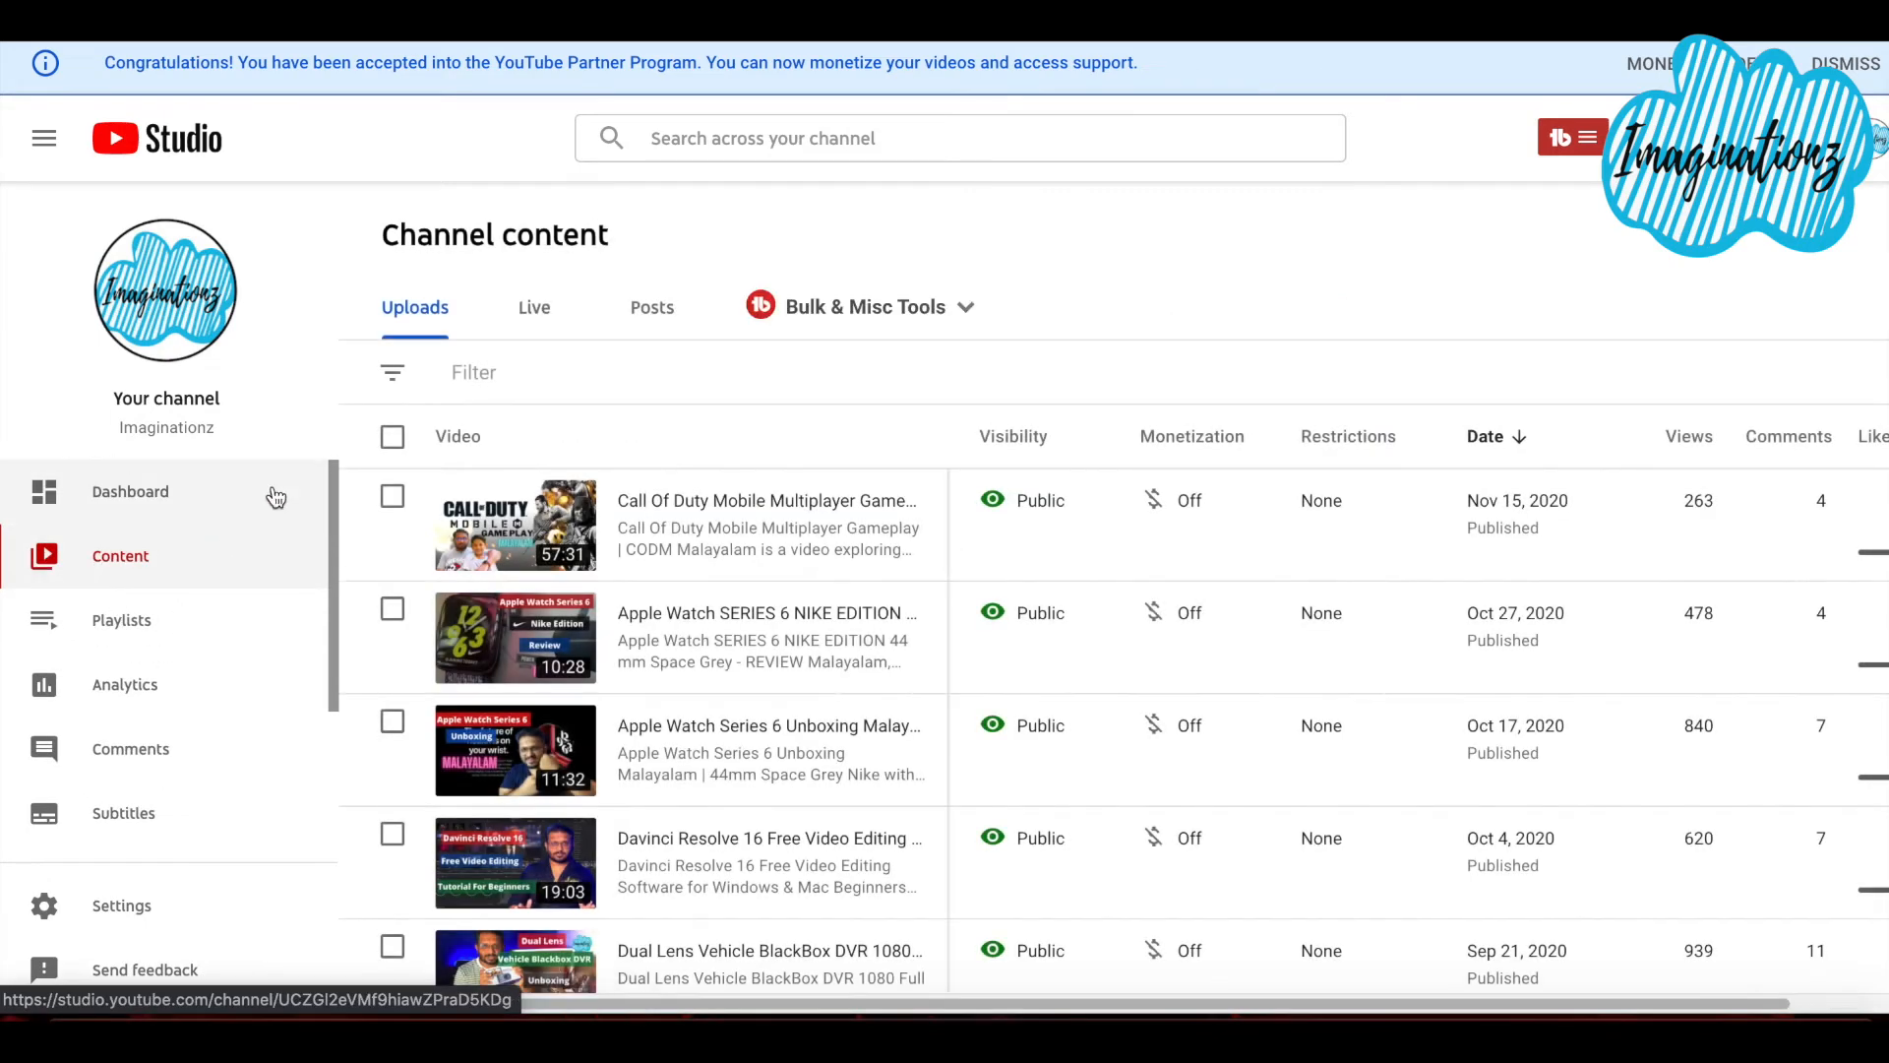
{"action": "left_click", "coordinate": [393, 436]}
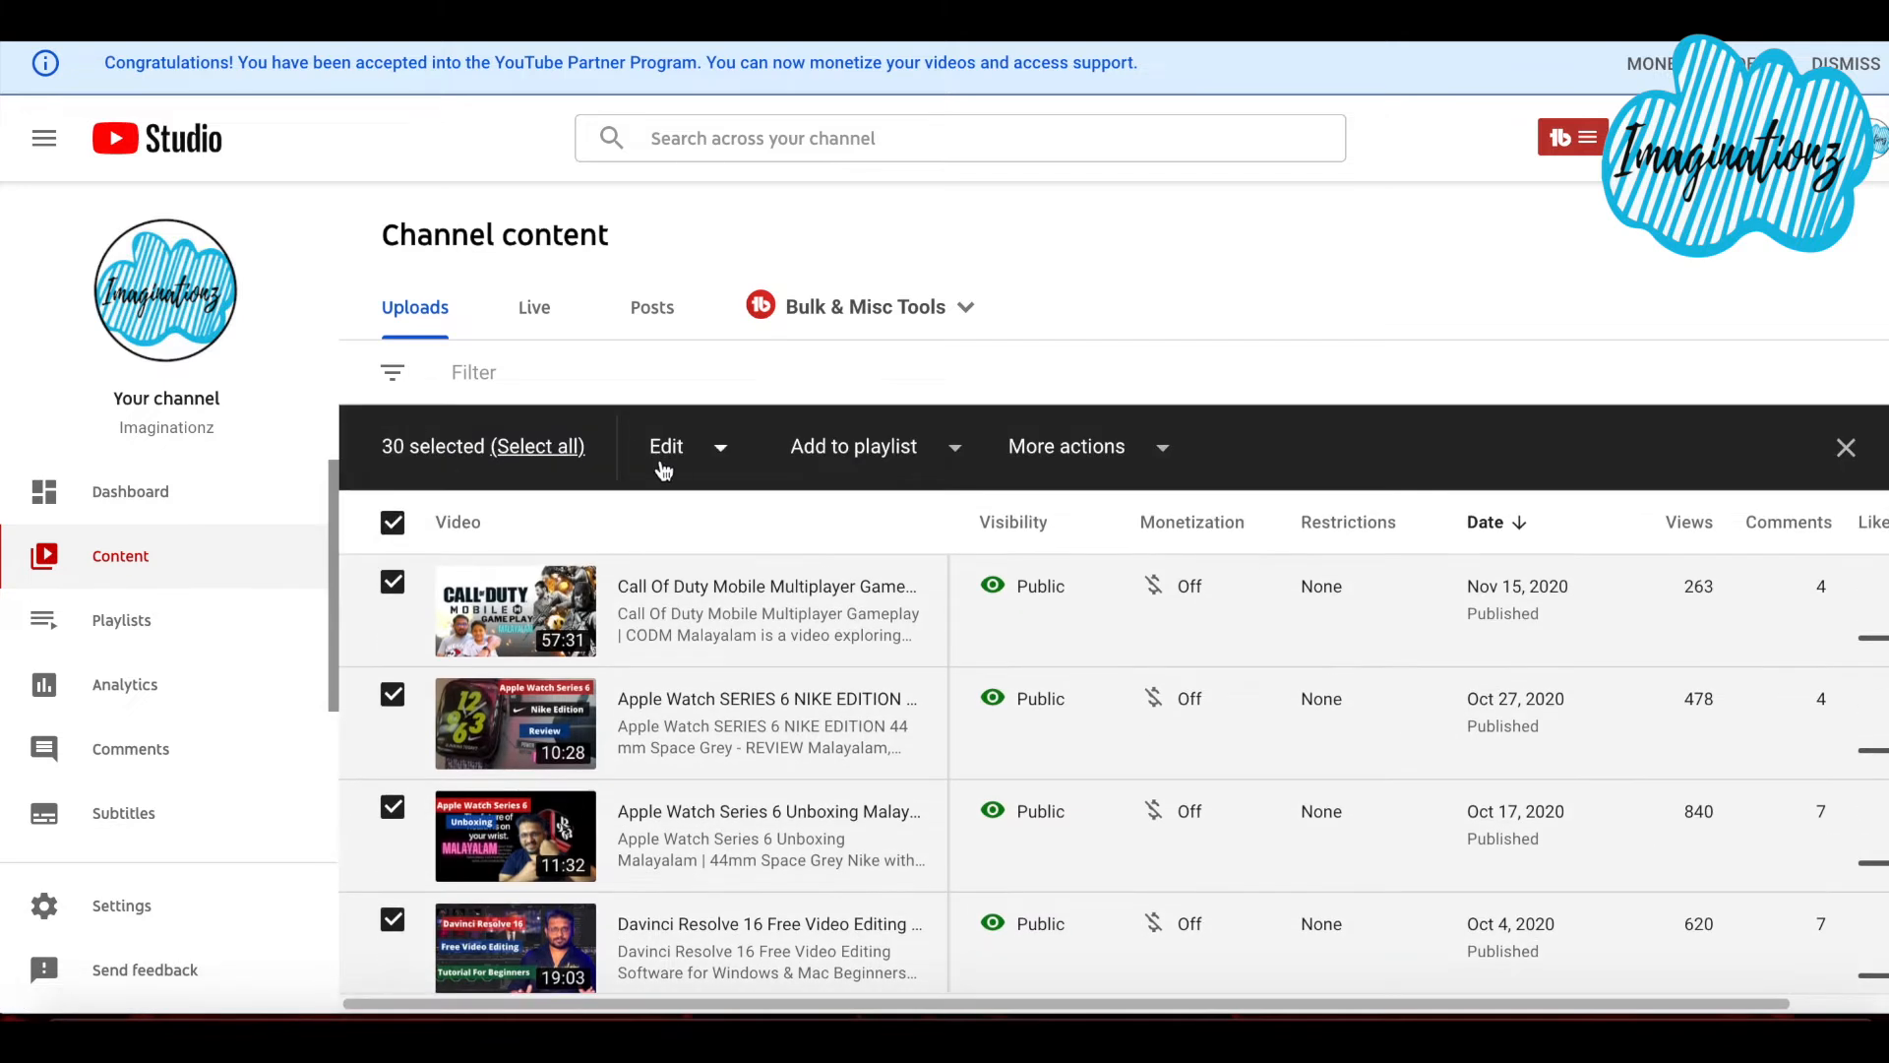
{"action": "left_click", "coordinate": [719, 447]}
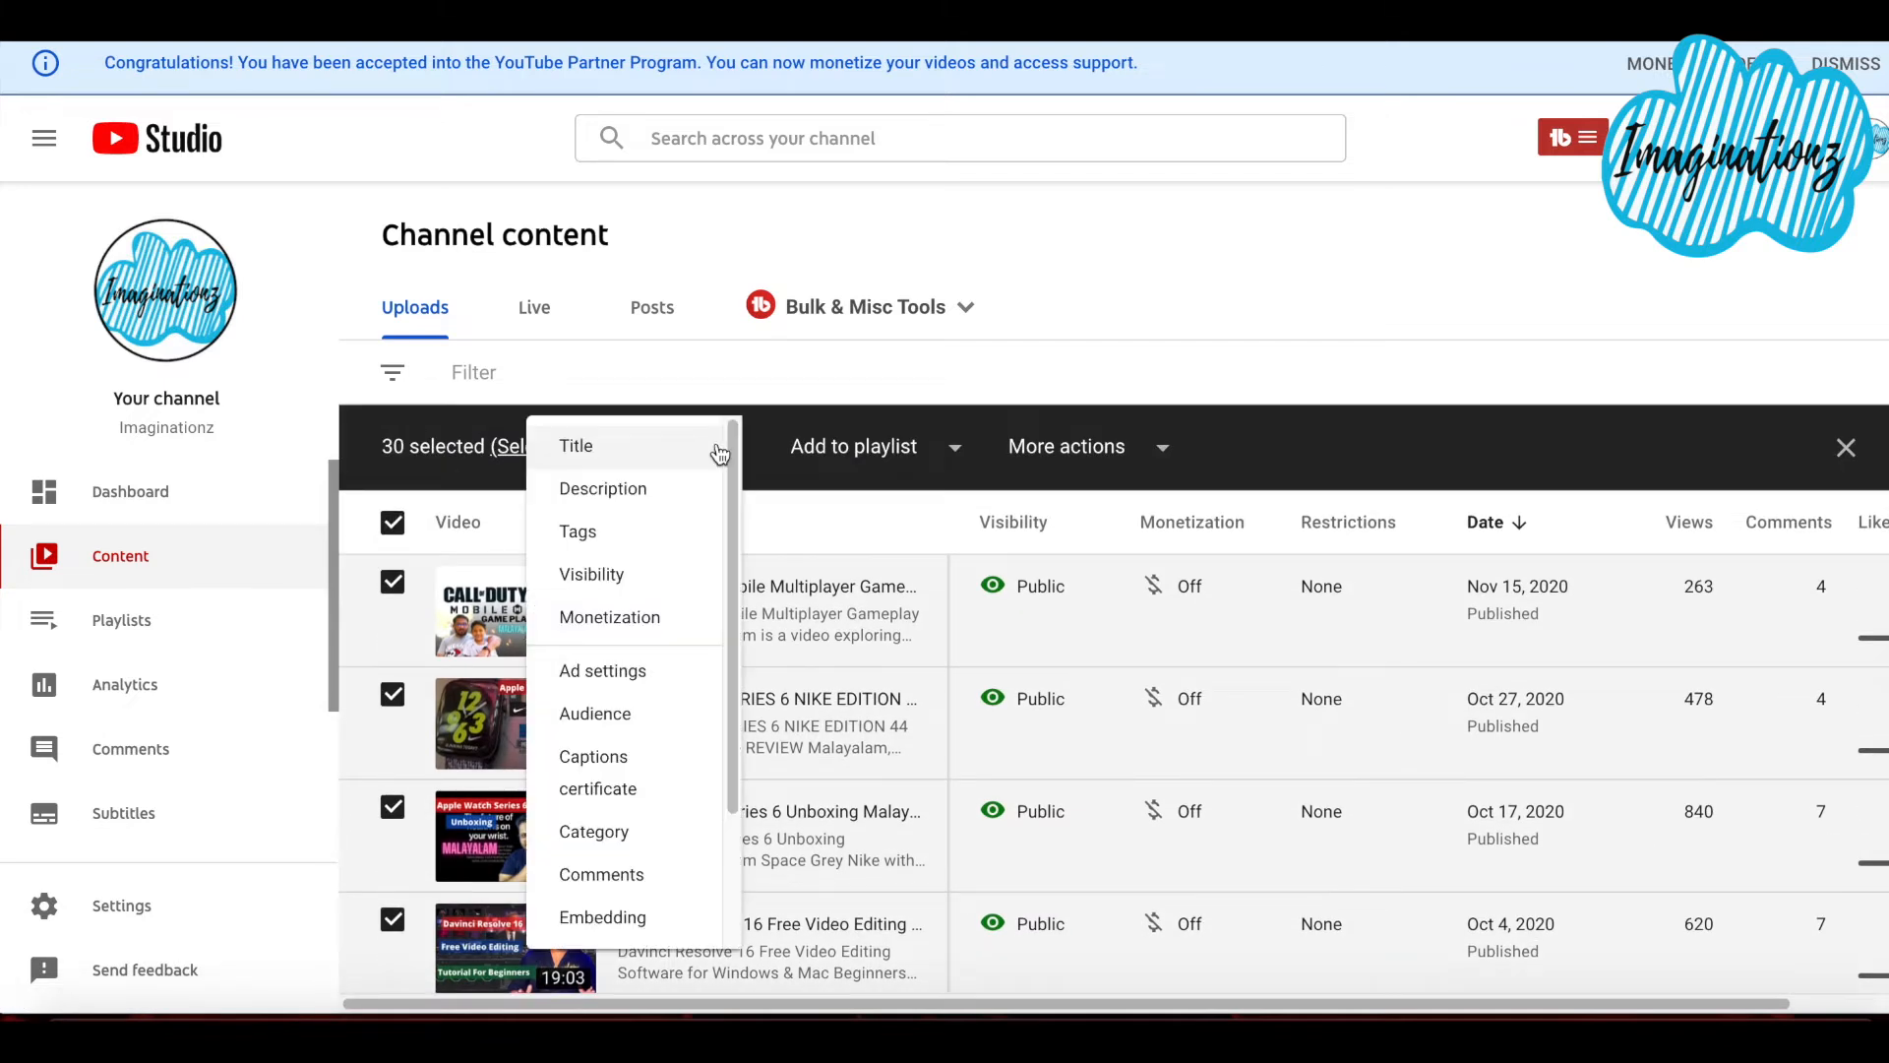
{"action": "scroll", "coordinate": [655, 821], "scroll_direction": "down", "scroll_amount": 3}
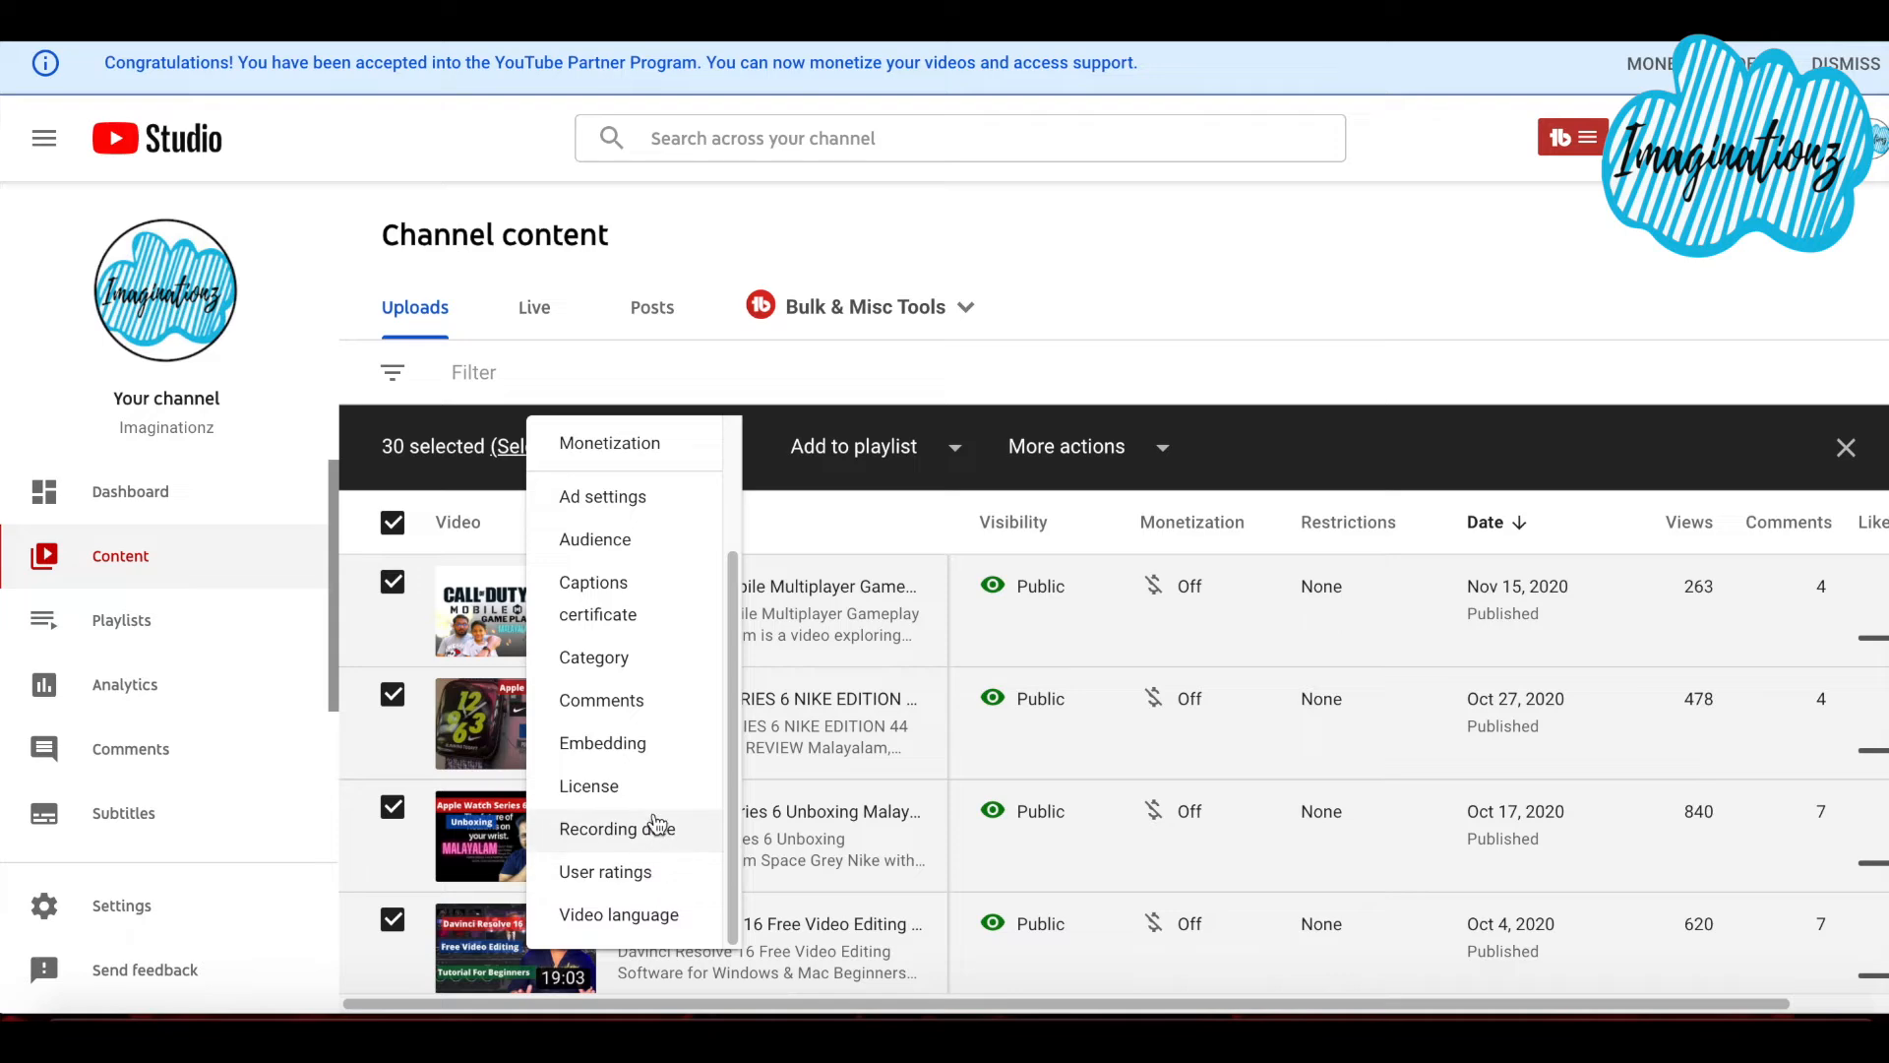
{"action": "scroll", "coordinate": [651, 763], "scroll_direction": "up", "scroll_amount": 3}
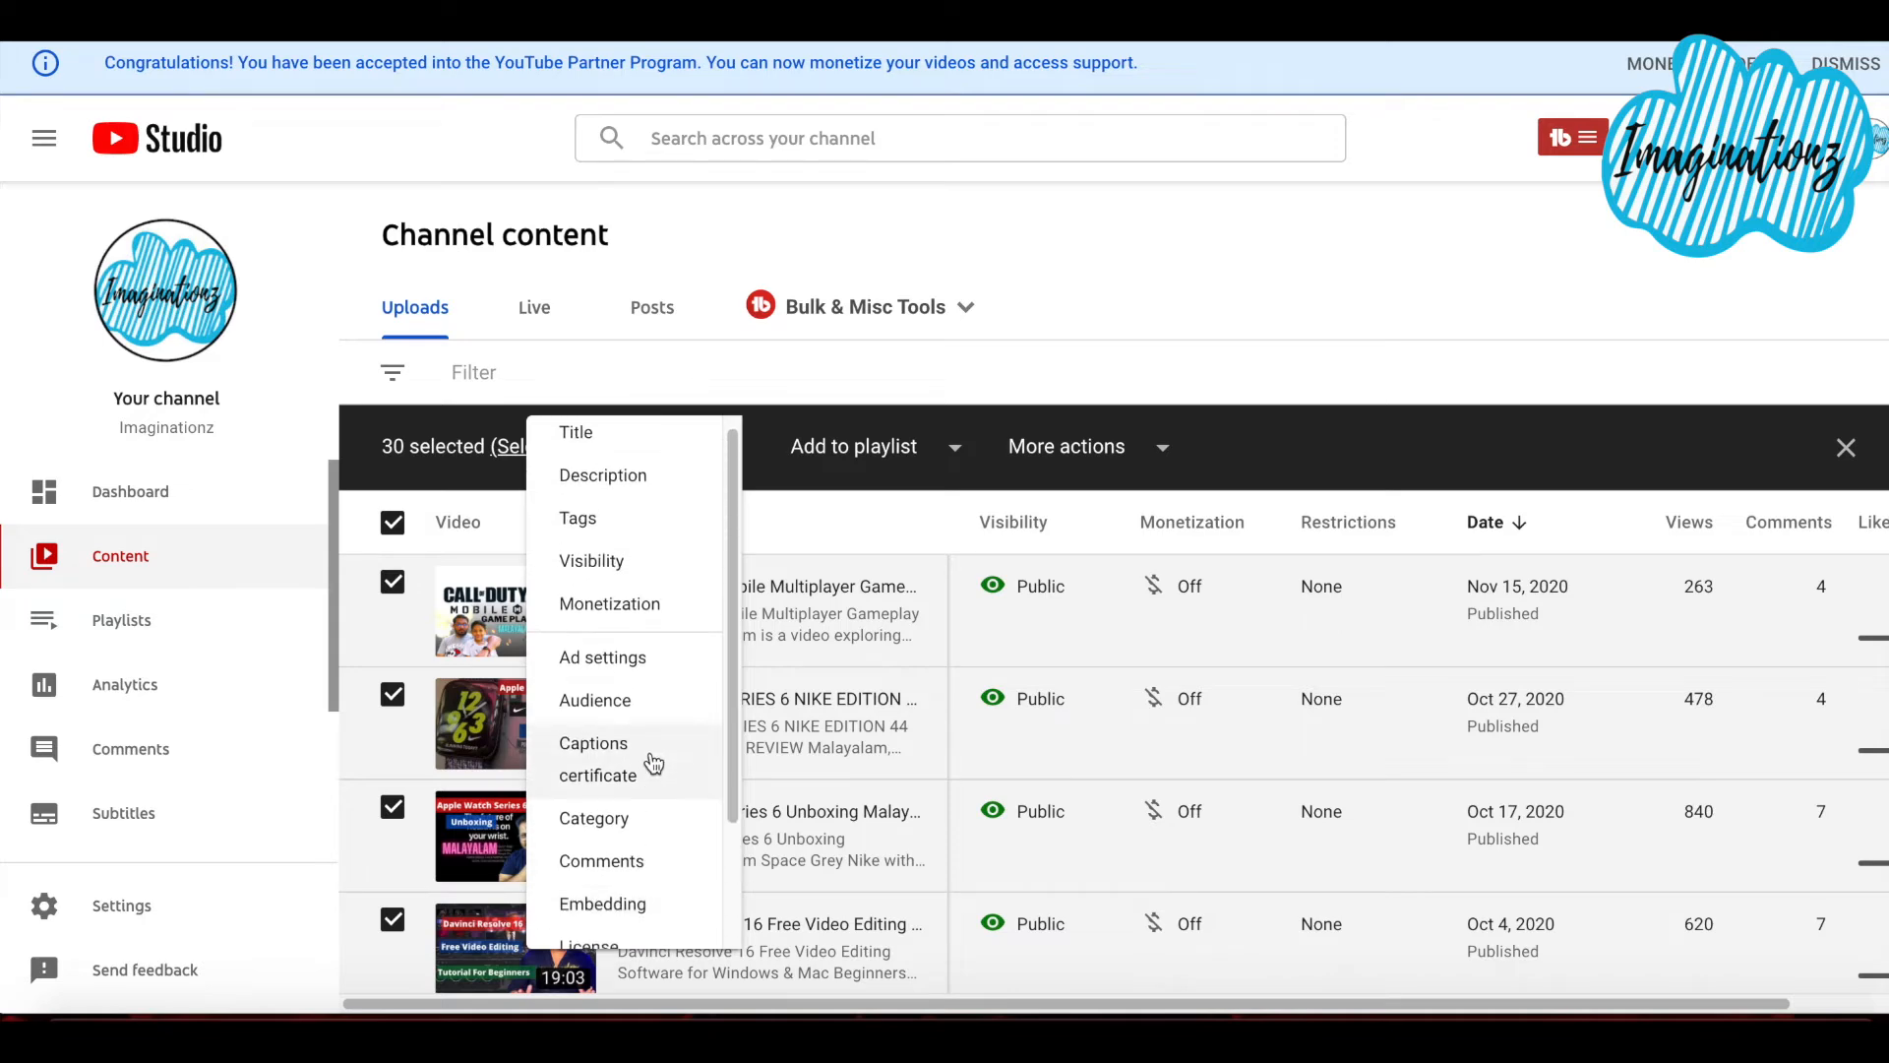
{"action": "left_click", "coordinate": [649, 603]}
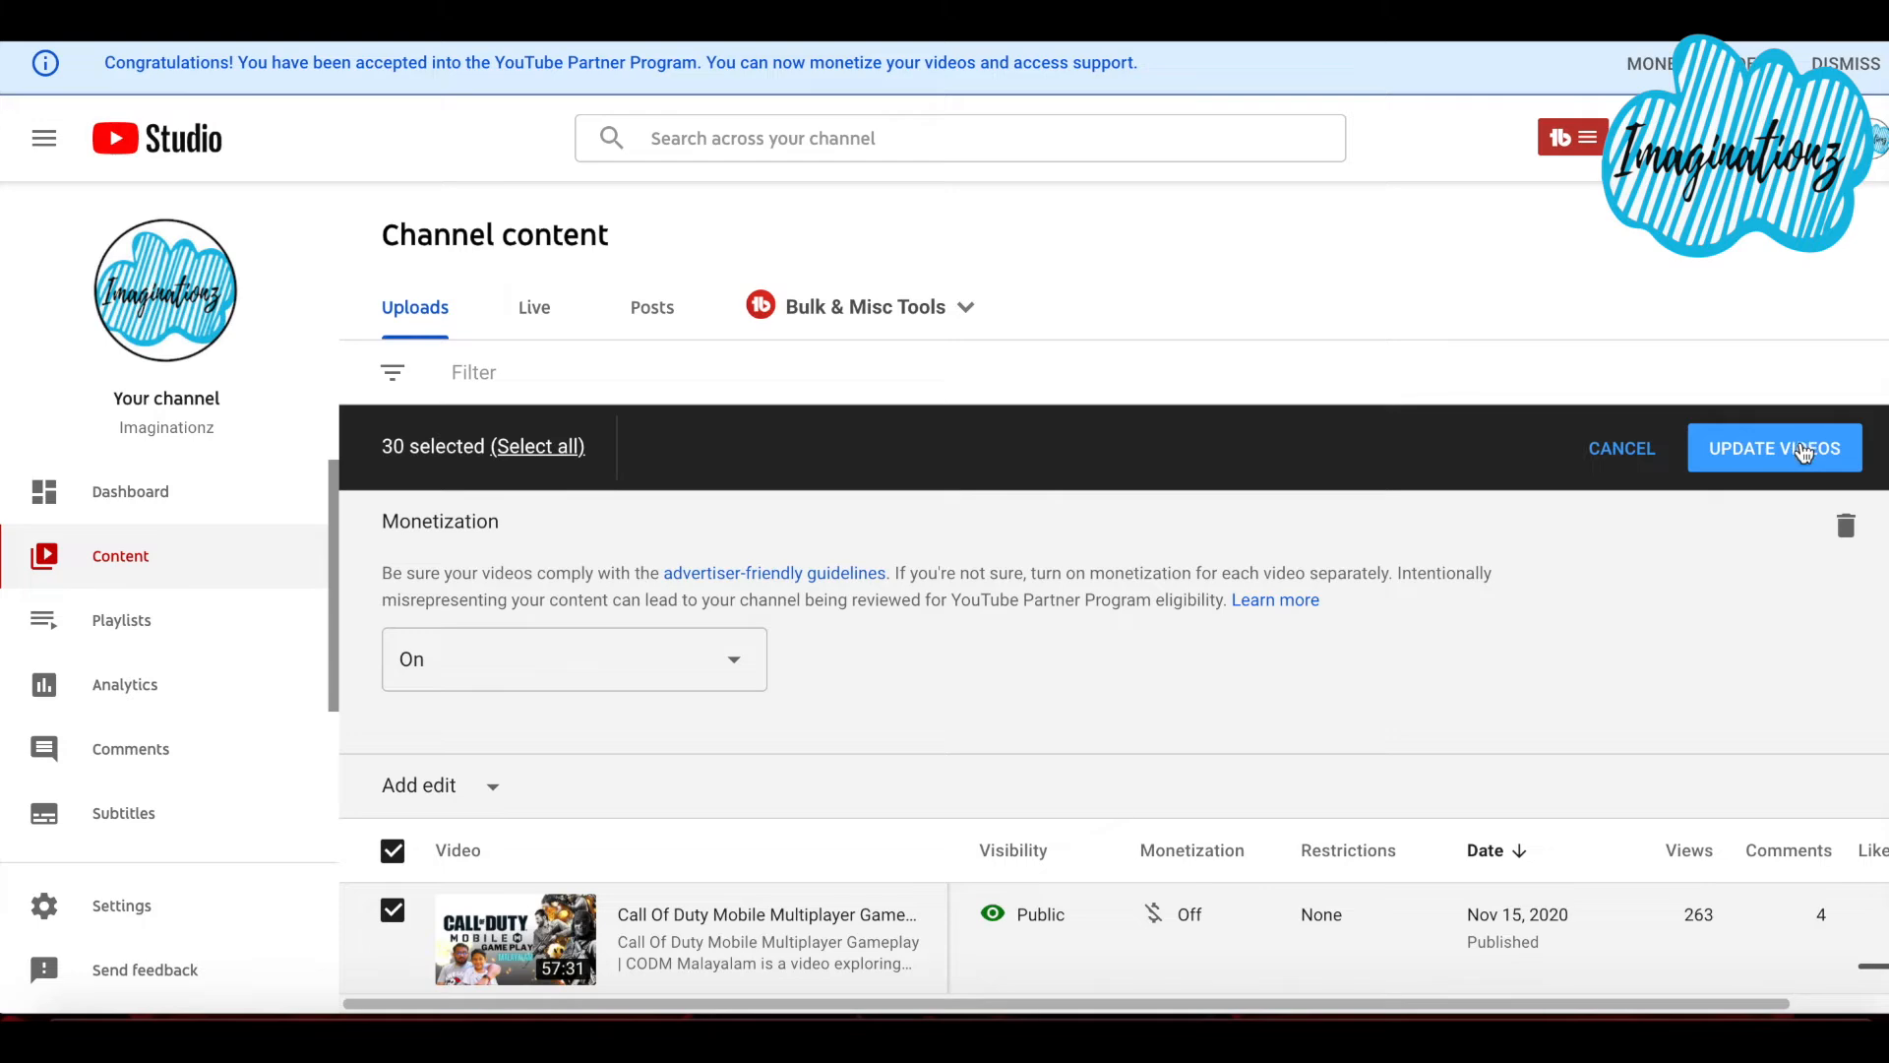
{"action": "scroll", "coordinate": [1592, 795], "scroll_direction": "down", "scroll_amount": 10}
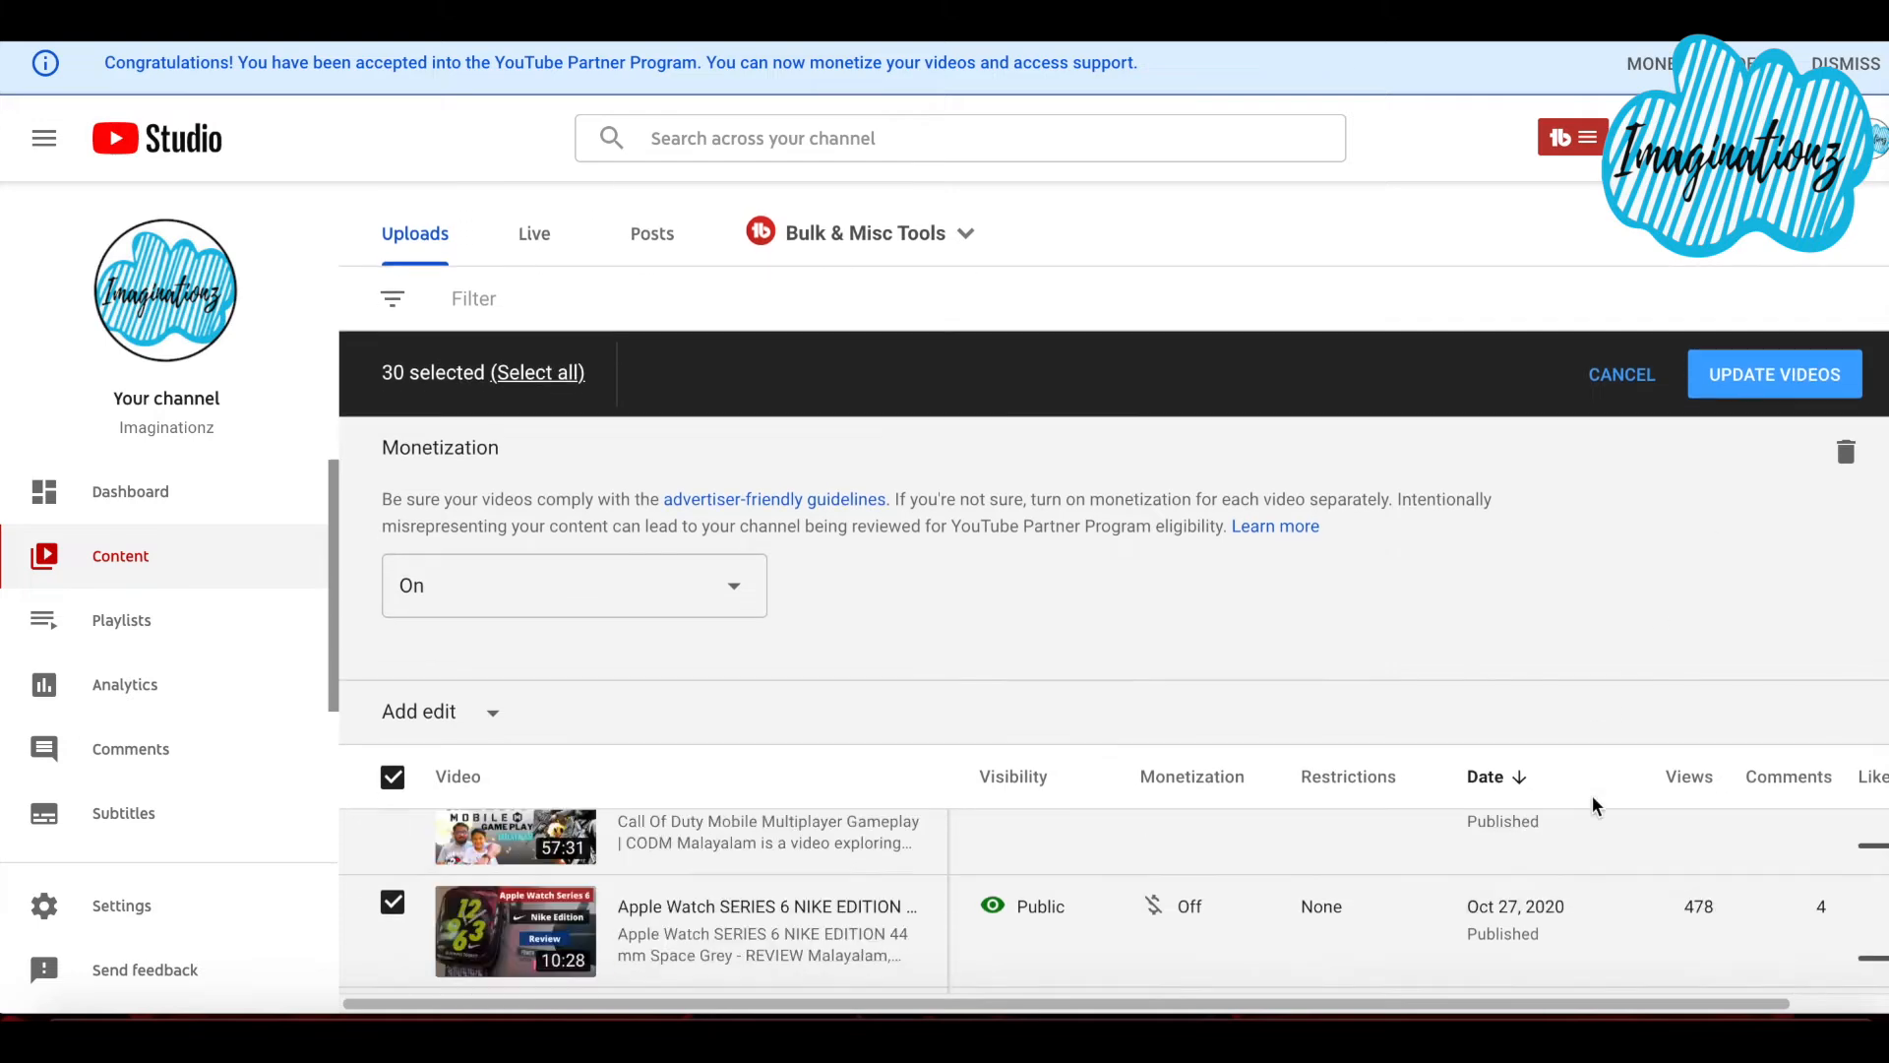
{"action": "left_click", "coordinate": [1777, 394]}
{"action": "left_click", "coordinate": [626, 570]}
{"action": "left_click", "coordinate": [1234, 649]}
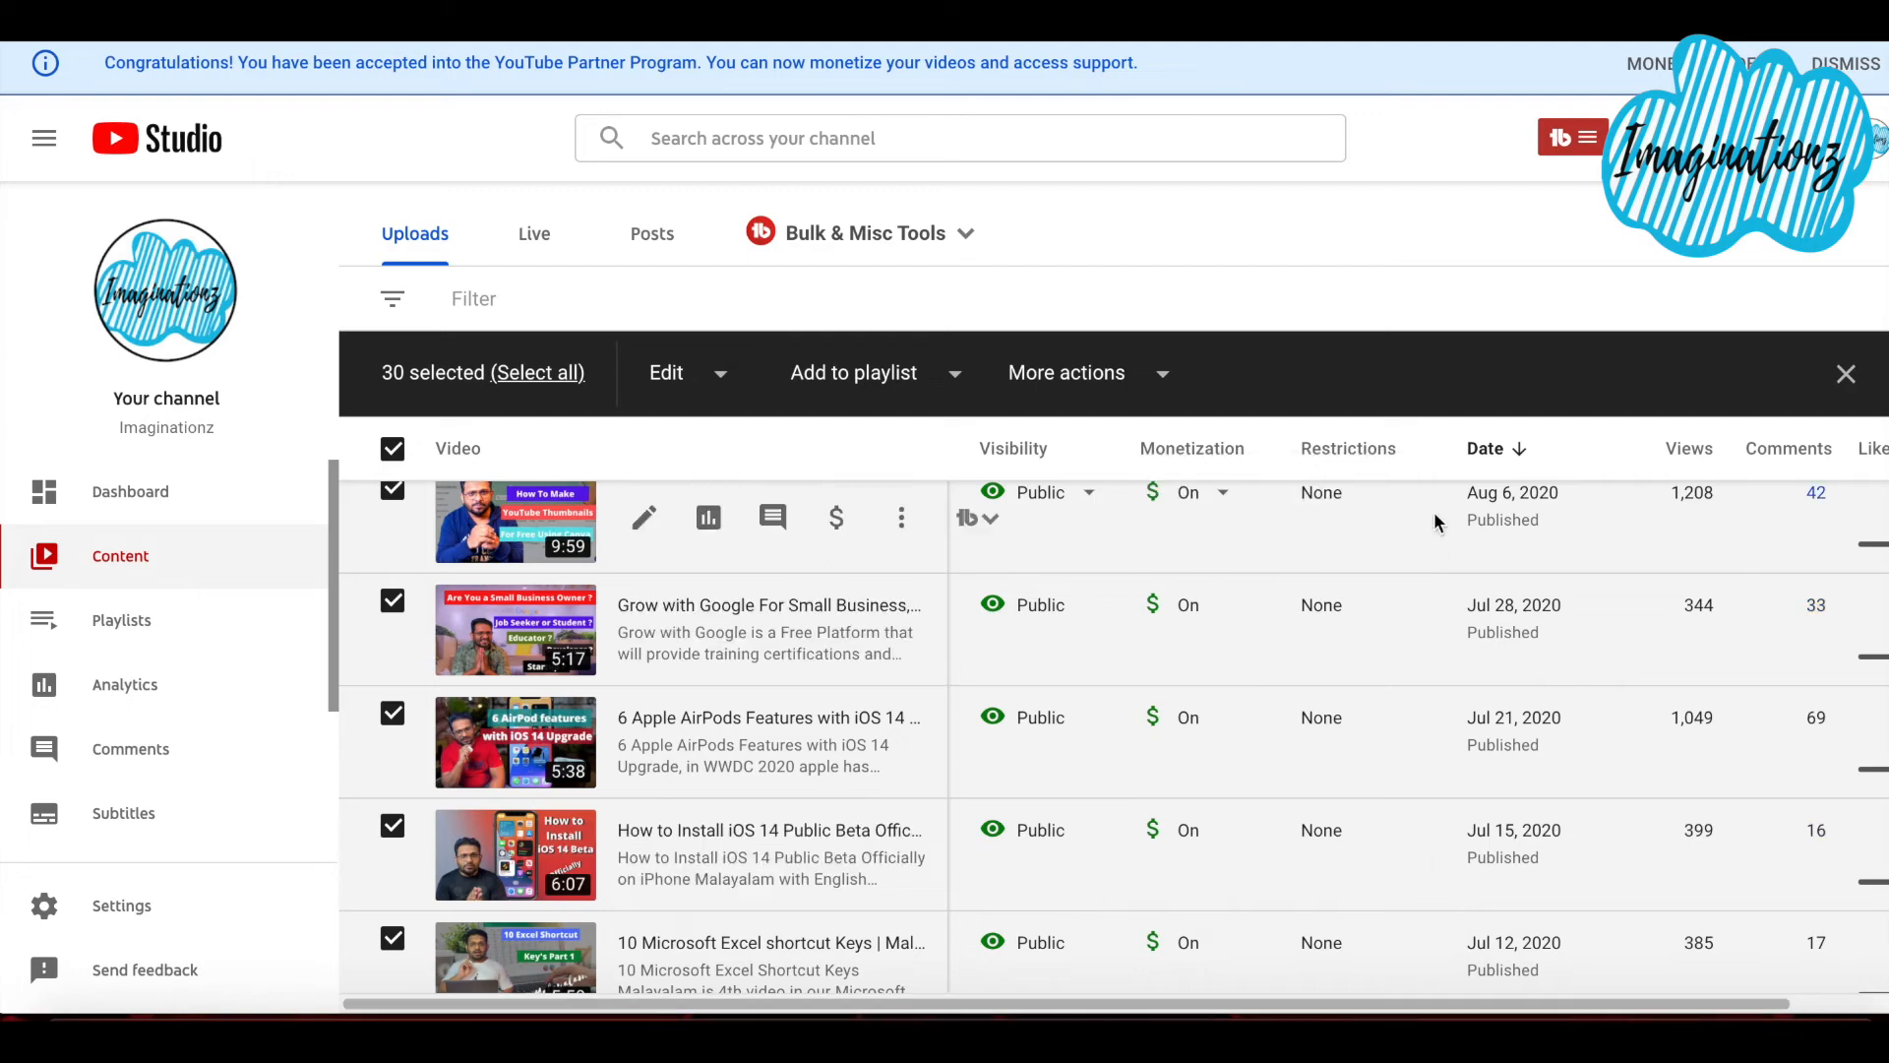
Check the updated monetization status of every selected video through the end of the first content page.
{"action": "scroll", "coordinate": [1311, 669], "scroll_direction": "down", "scroll_amount": 1}
{"action": "scroll", "coordinate": [1311, 669], "scroll_direction": "down", "scroll_amount": 15}
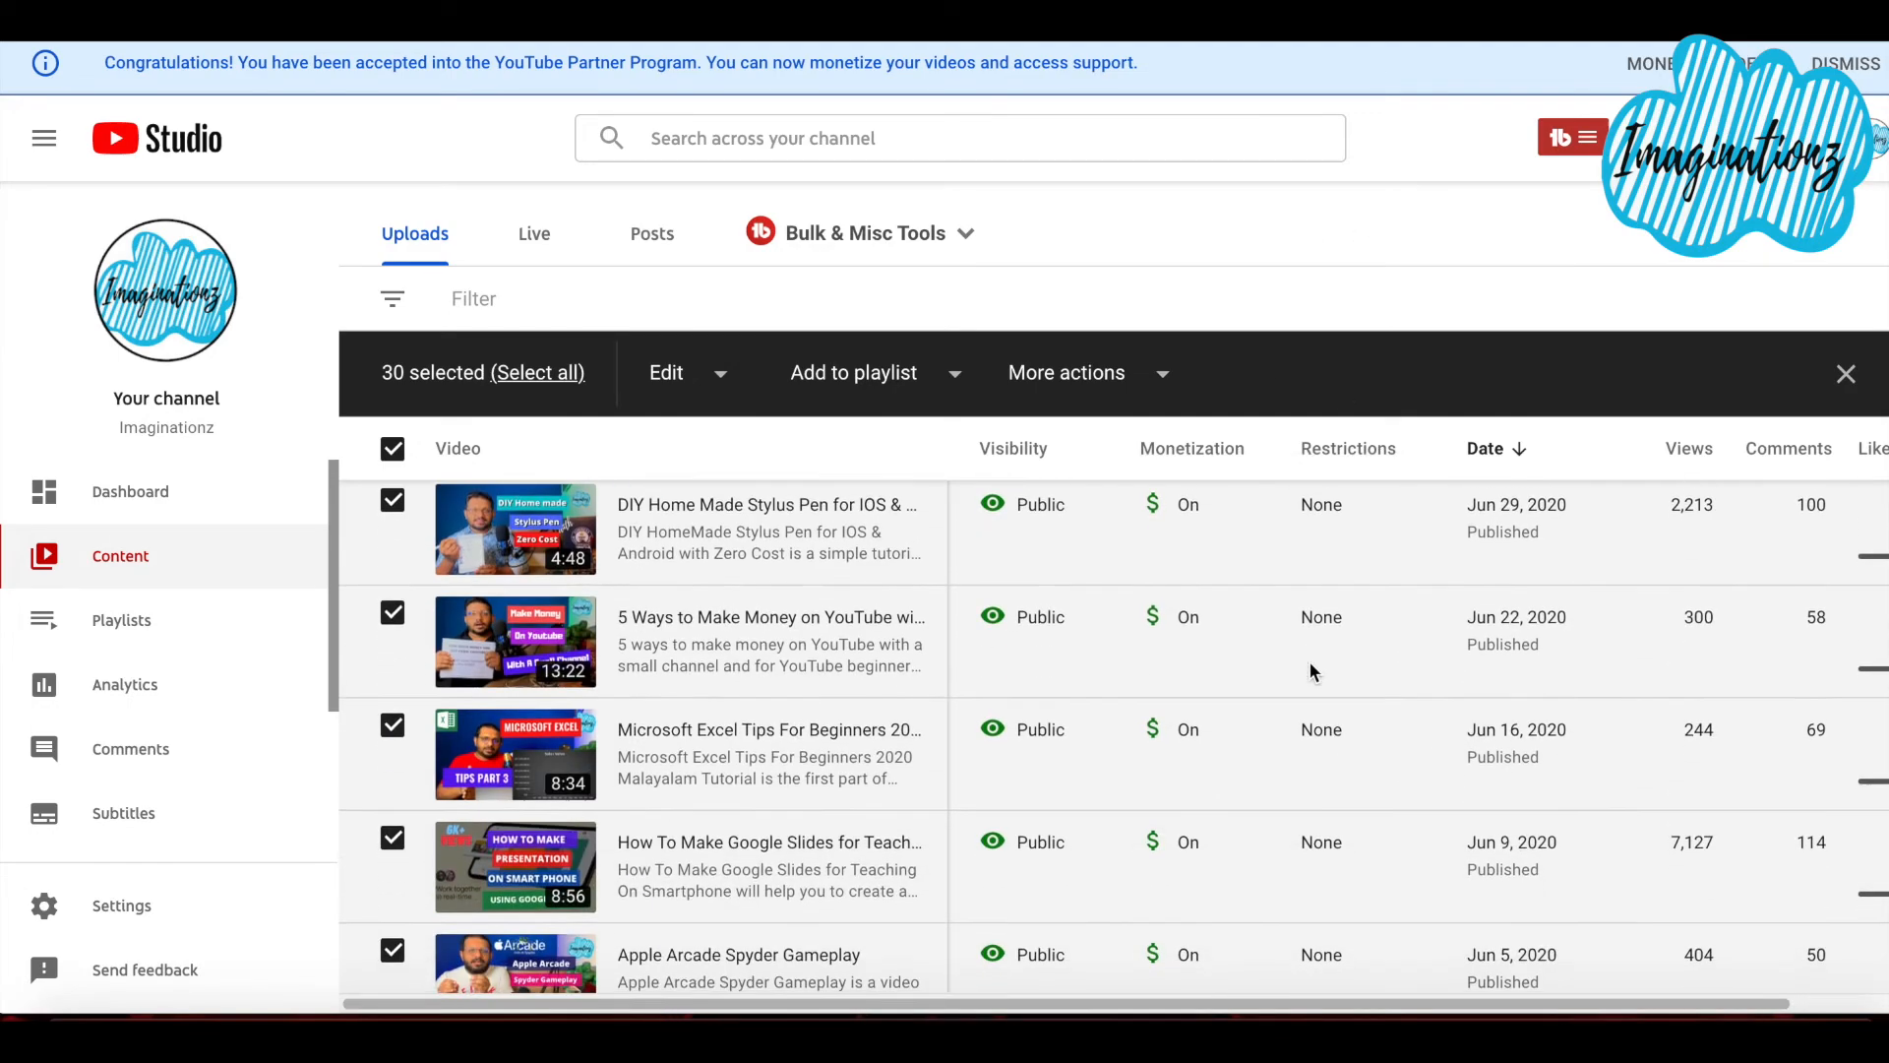
{"action": "scroll", "coordinate": [1311, 664], "scroll_direction": "down", "scroll_amount": 6}
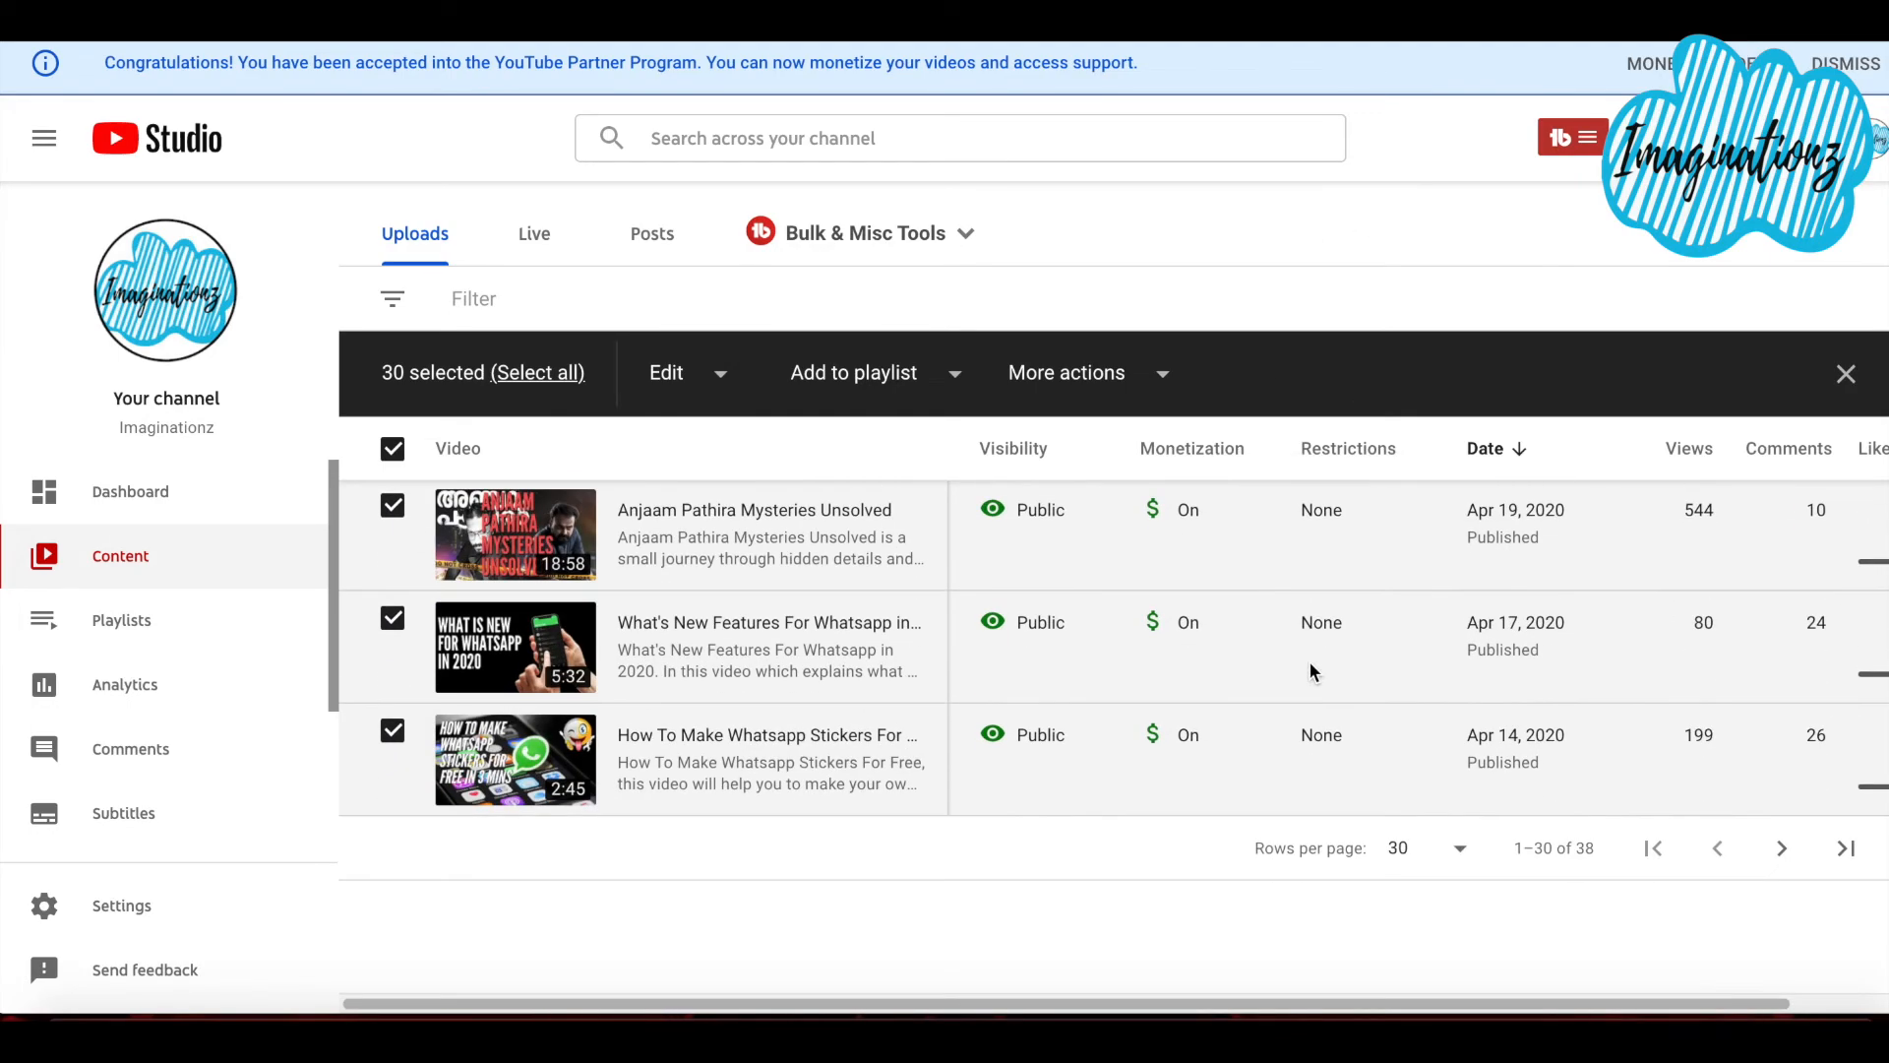
{"action": "scroll", "coordinate": [1310, 664], "scroll_direction": "up", "scroll_amount": 15}
{"action": "scroll", "coordinate": [1311, 669], "scroll_direction": "up", "scroll_amount": 15}
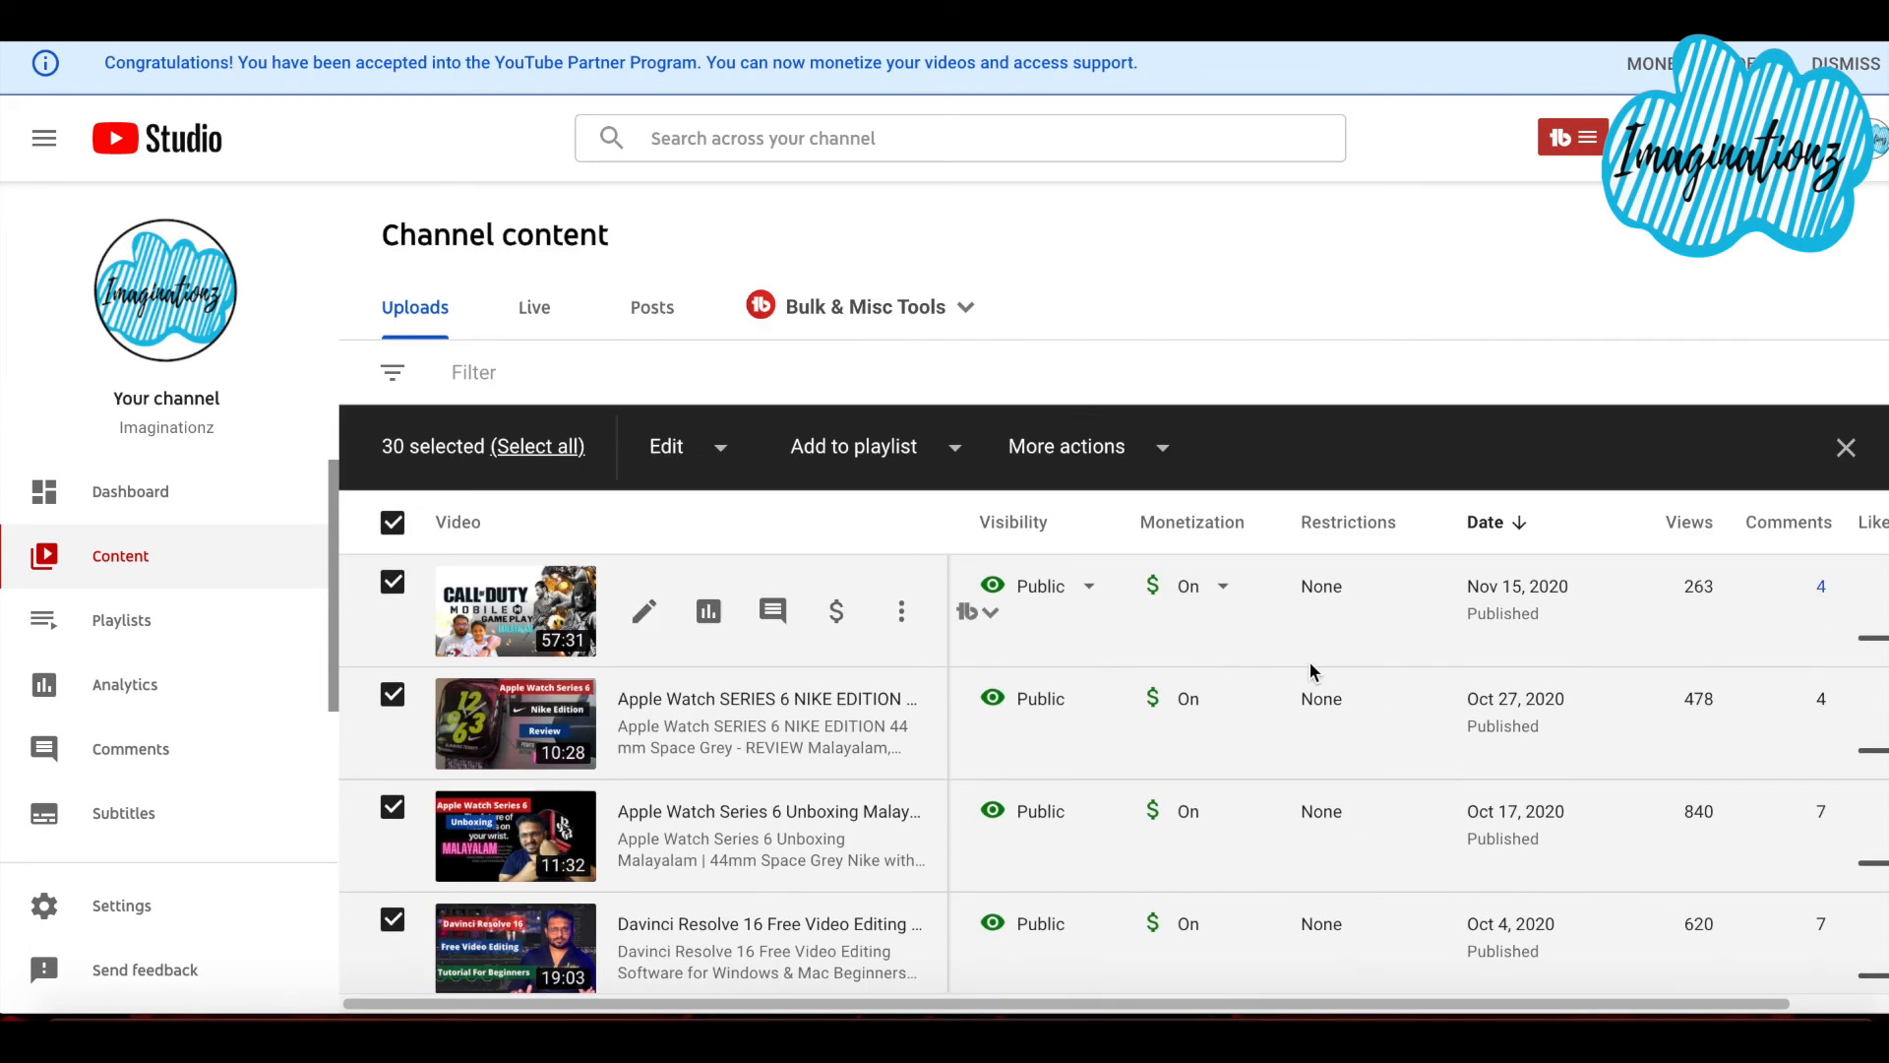